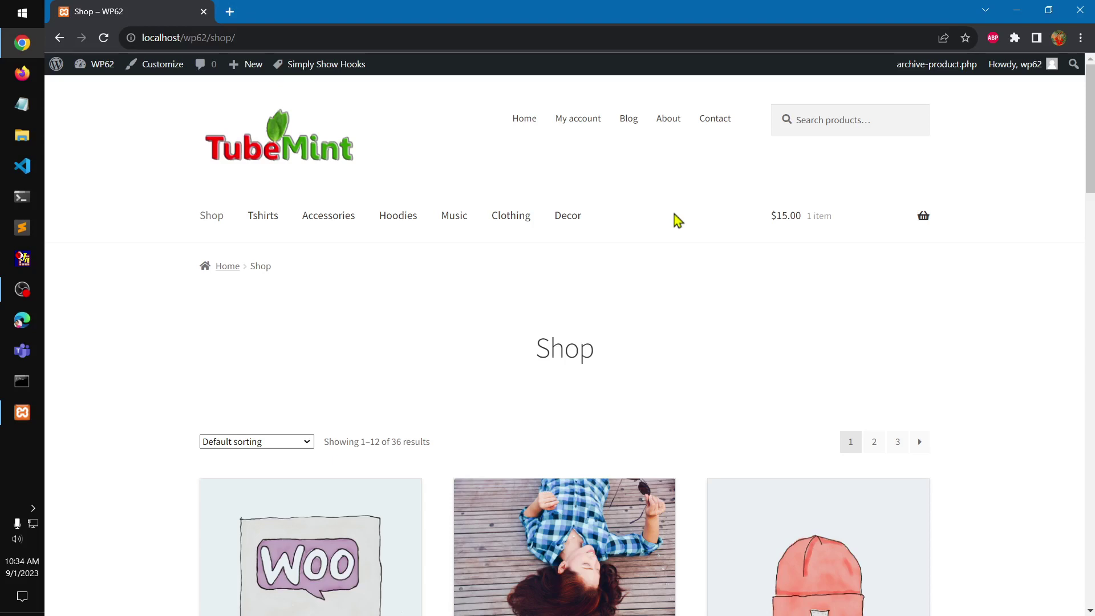
Browse the storefront product listing and open the Belt – Demo Product page.
scroll(674, 214, down, 8)
scroll(675, 214, down, 15)
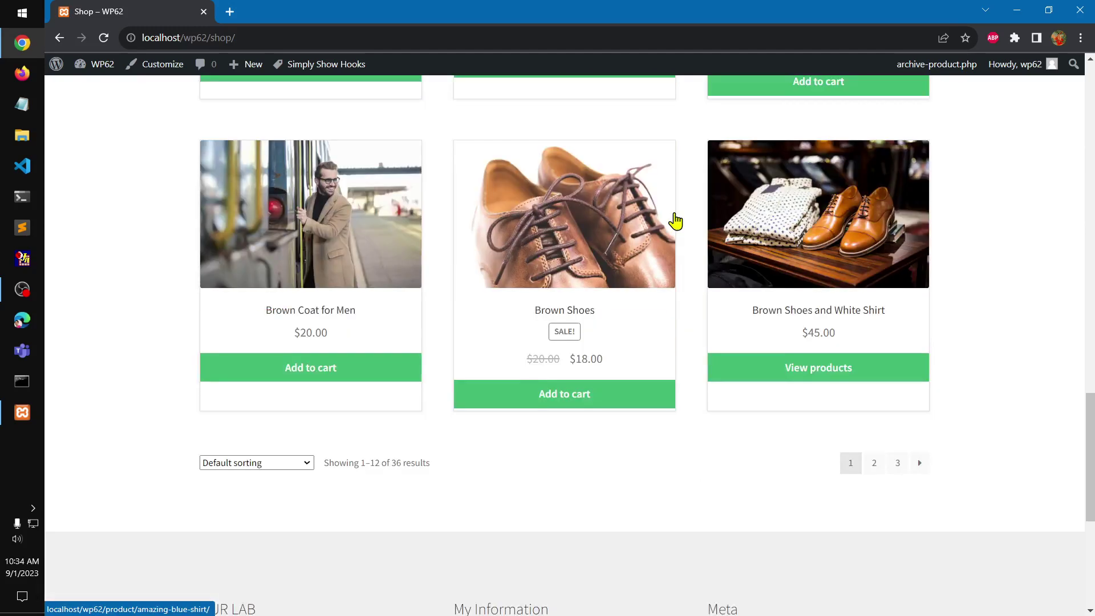
scroll(675, 221, down, 6)
scroll(674, 219, up, 8)
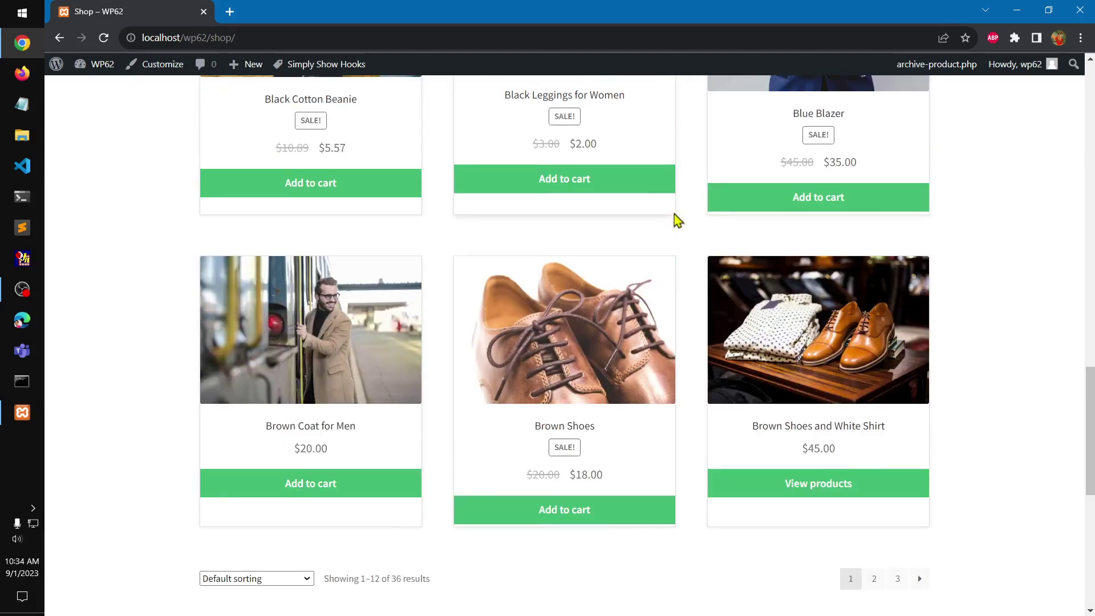
scroll(674, 214, up, 8)
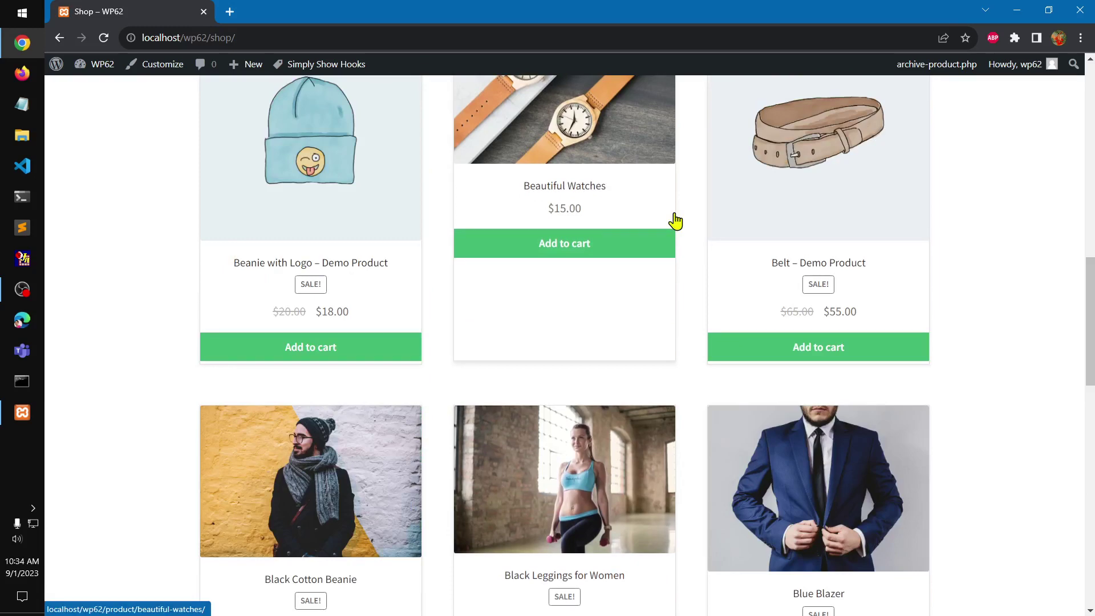
scroll(675, 220, up, 8)
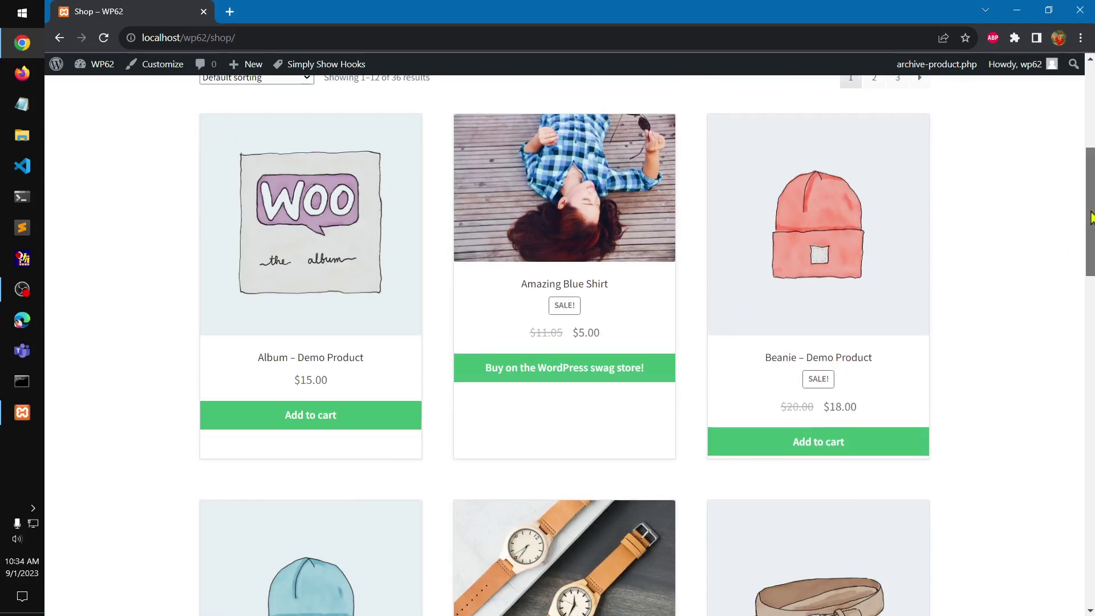
drag(1092, 216, 1092, 128)
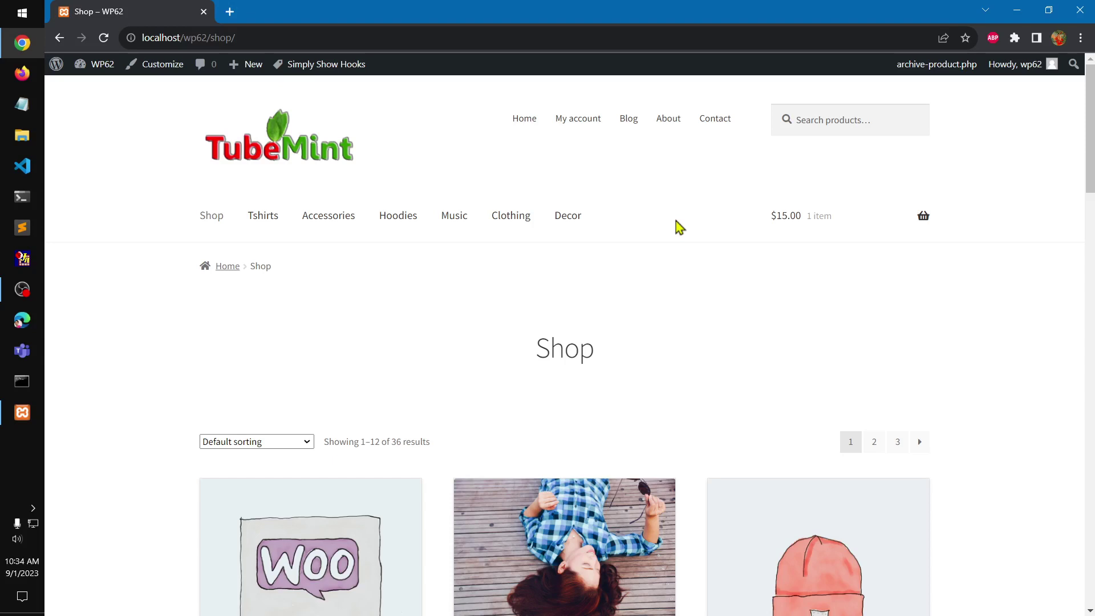
scroll(653, 273, down, 10)
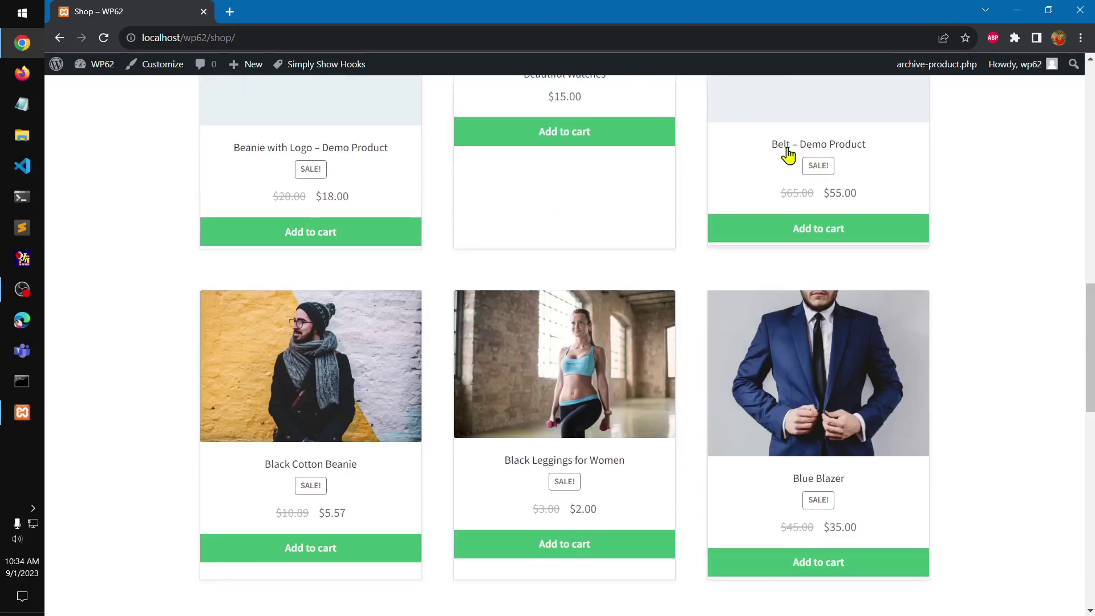
click(748, 147)
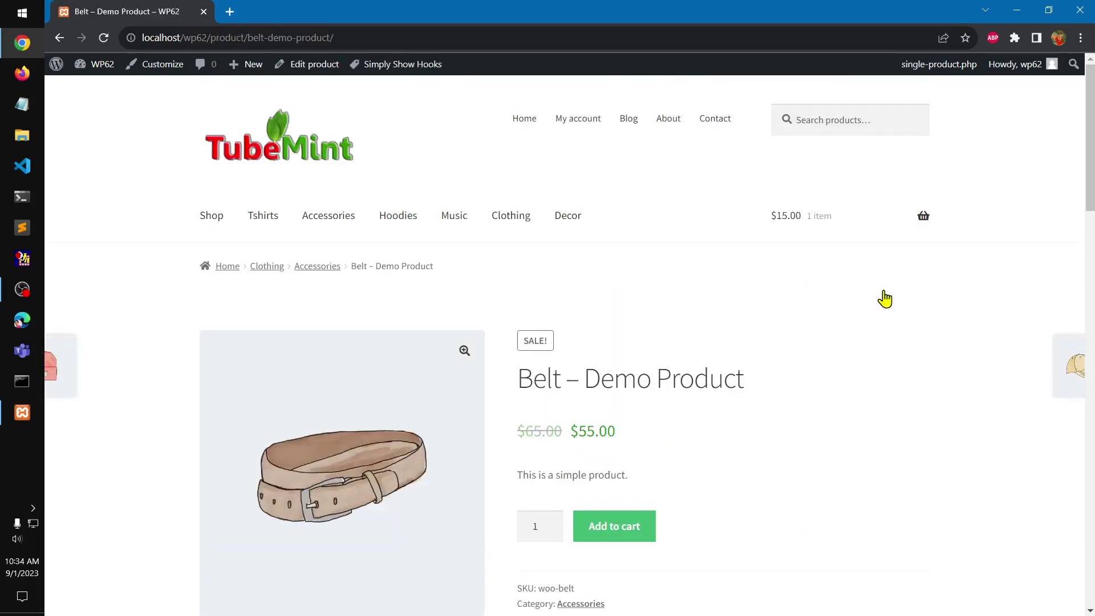
Read the Belt product's Our Happy Clients reviews, then go on to Cap – Demo Product.
drag(1087, 177, 1092, 243)
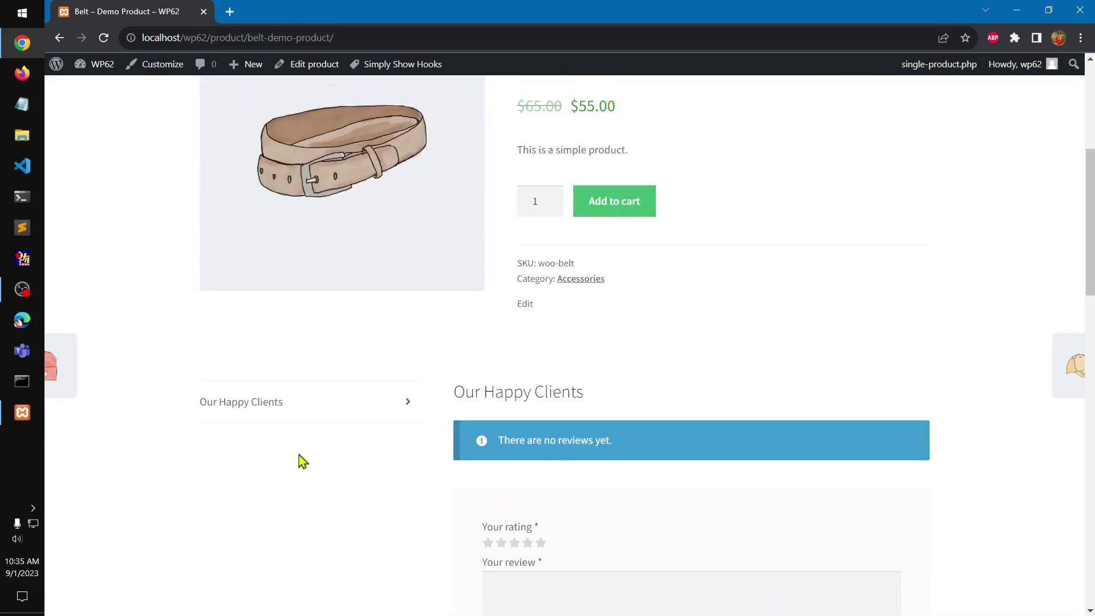
click(228, 413)
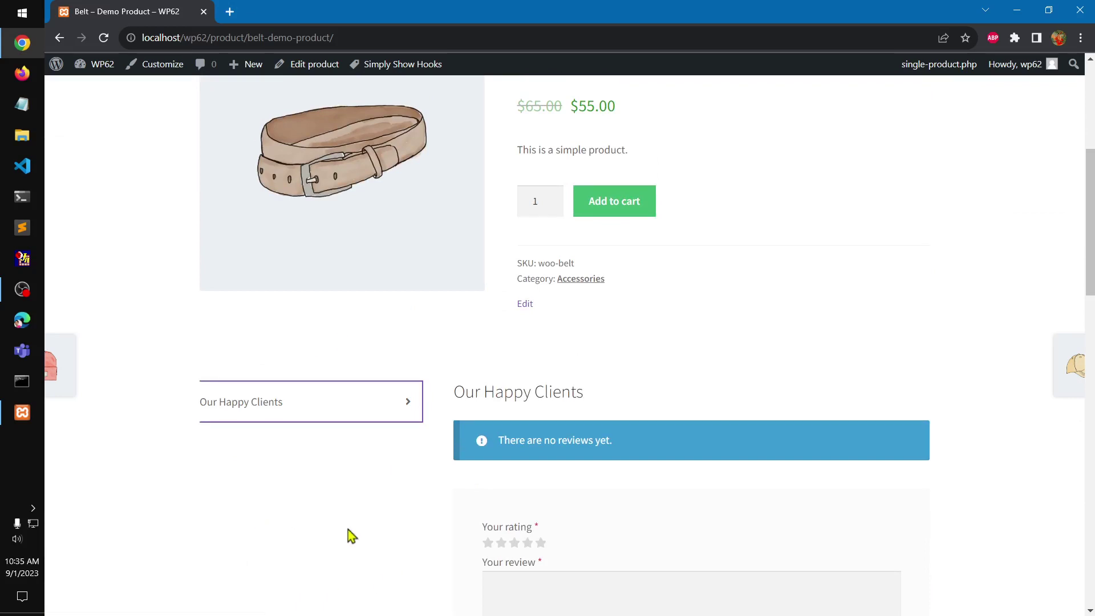
scroll(631, 467, up, 6)
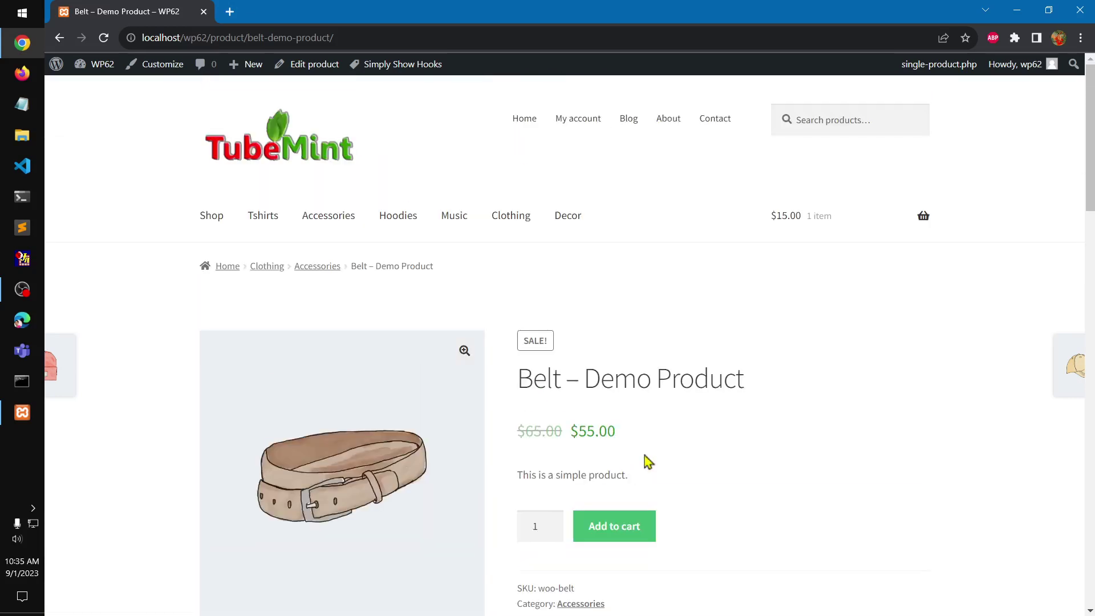
click(940, 374)
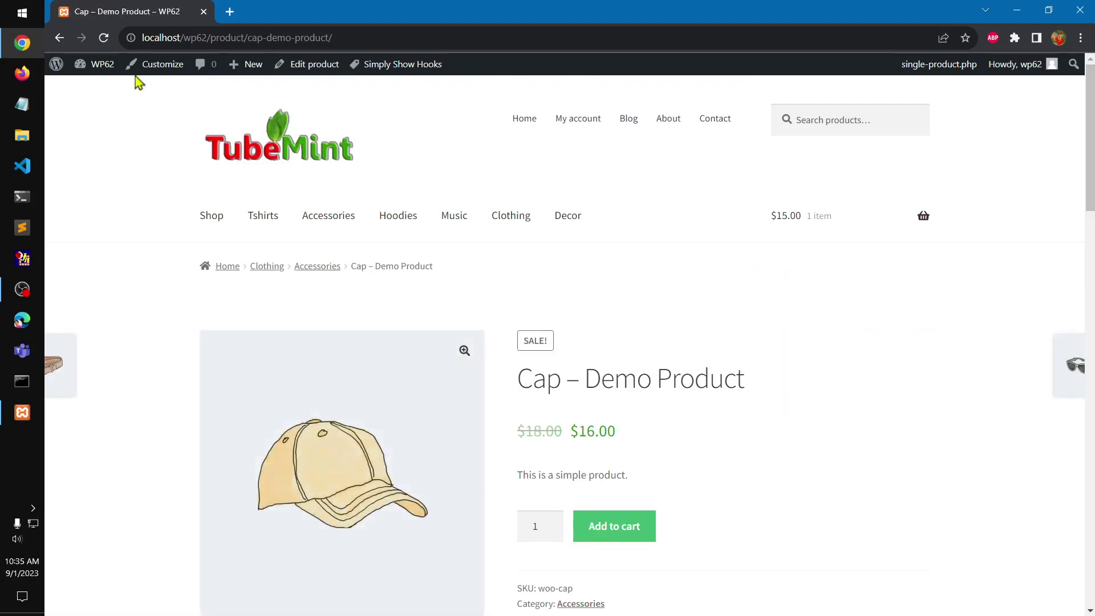
Go to the admin dashboard's Appearance > Themes list.
mouse_move(102, 66)
click(102, 98)
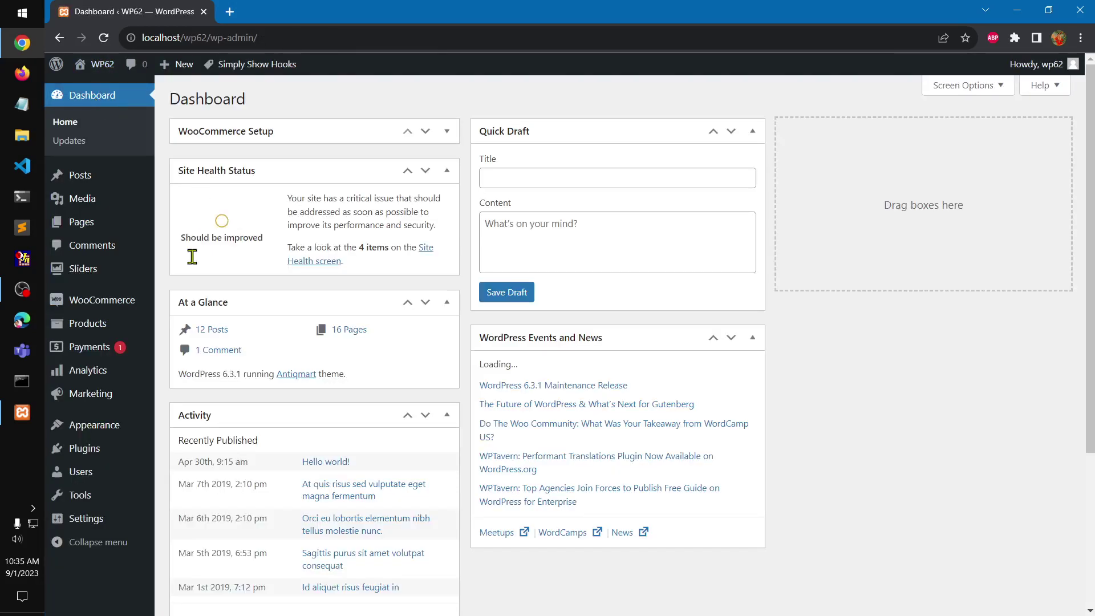
mouse_move(107, 436)
click(181, 427)
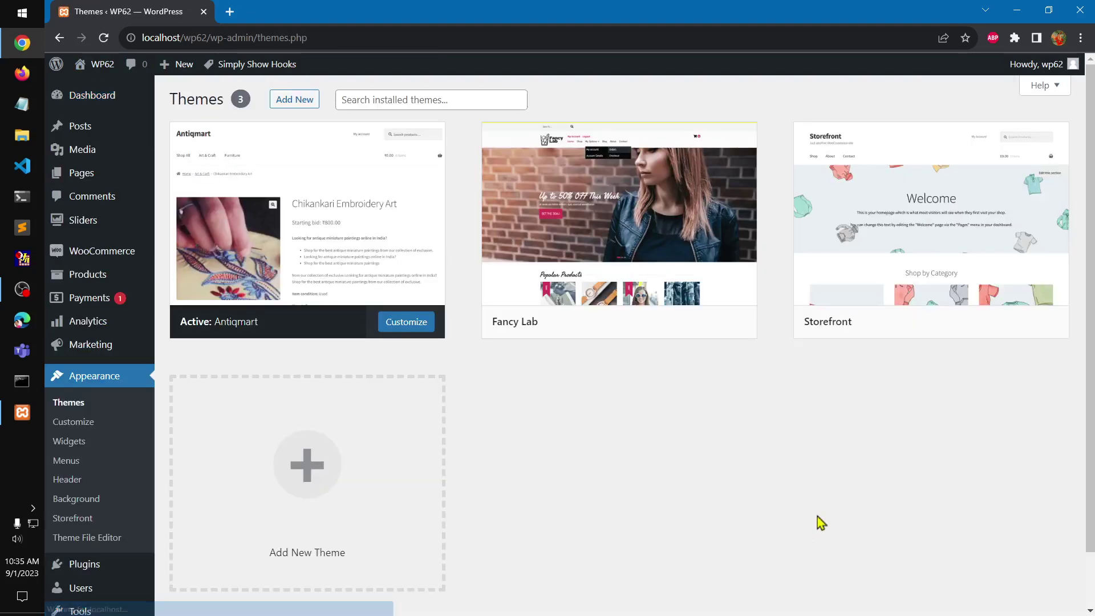
View the active Antiqmart theme's details, noting it is a Storefront child theme.
mouse_move(858, 313)
mouse_move(296, 271)
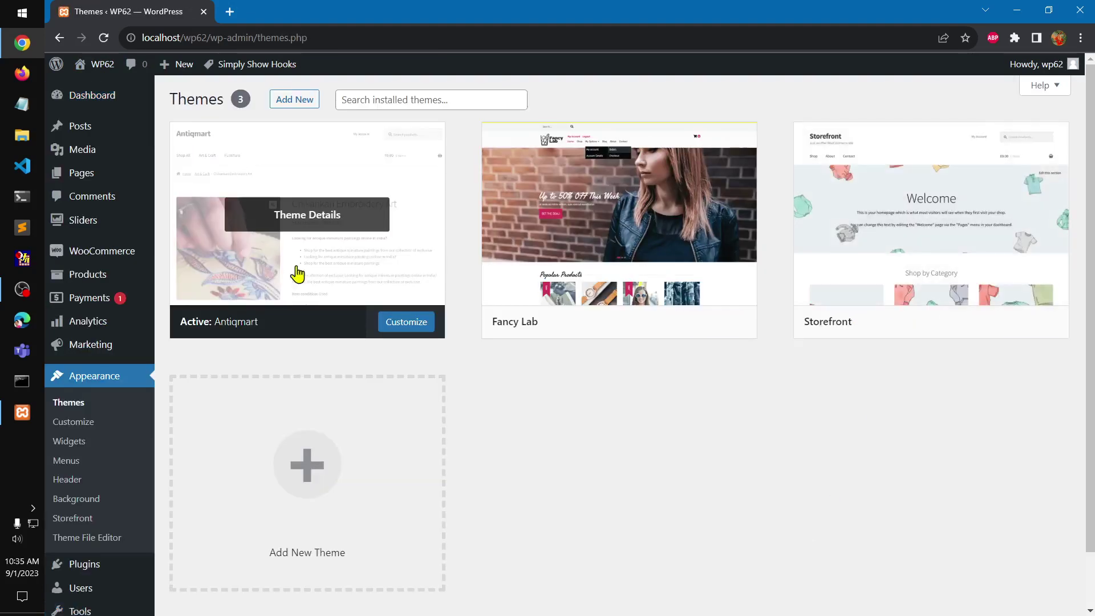
click(293, 215)
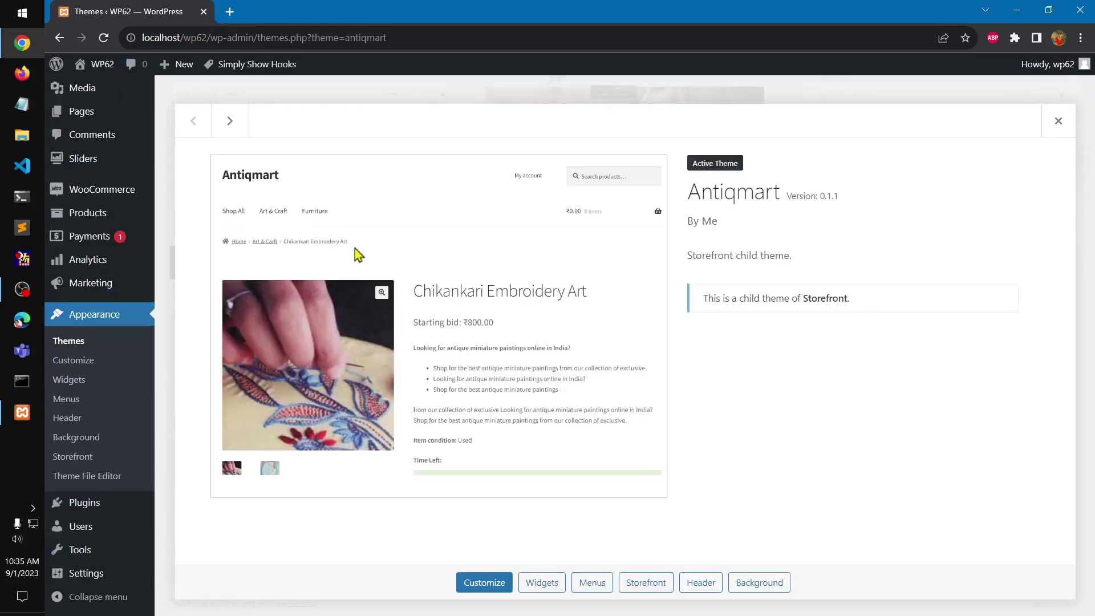
drag(725, 307, 874, 310)
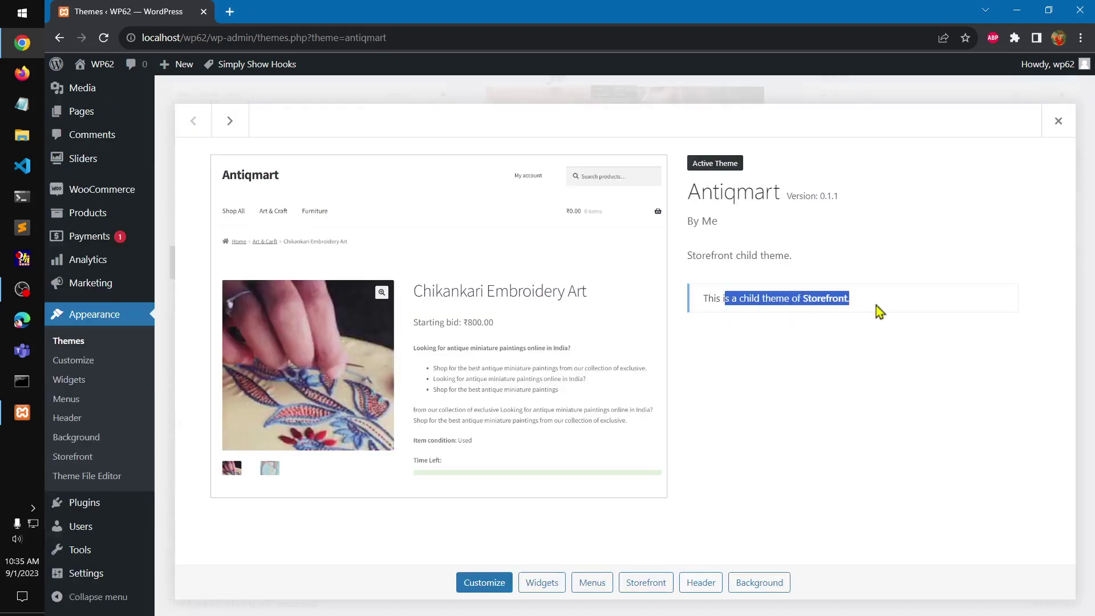
click(833, 380)
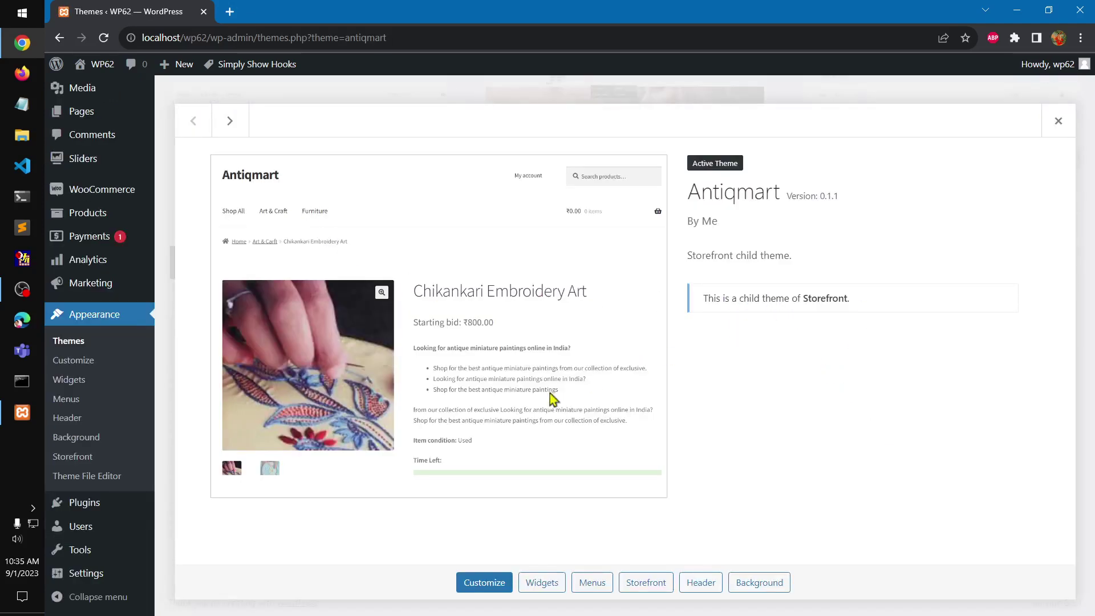
click(104, 482)
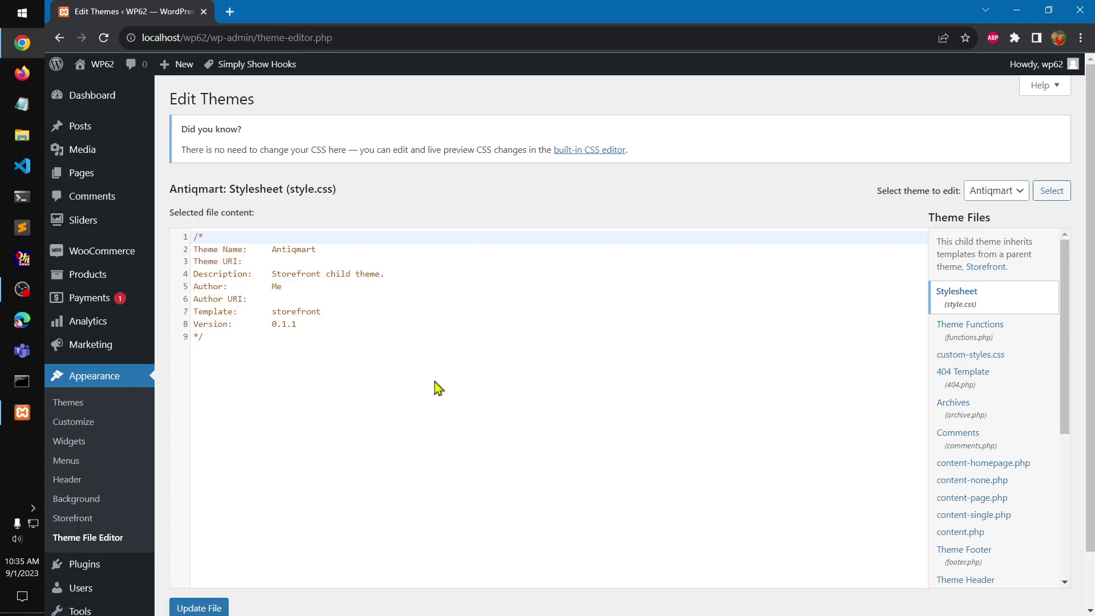
Look over Antiqmart's style.css header and its custom-styles.css file.
drag(362, 320, 196, 240)
click(457, 374)
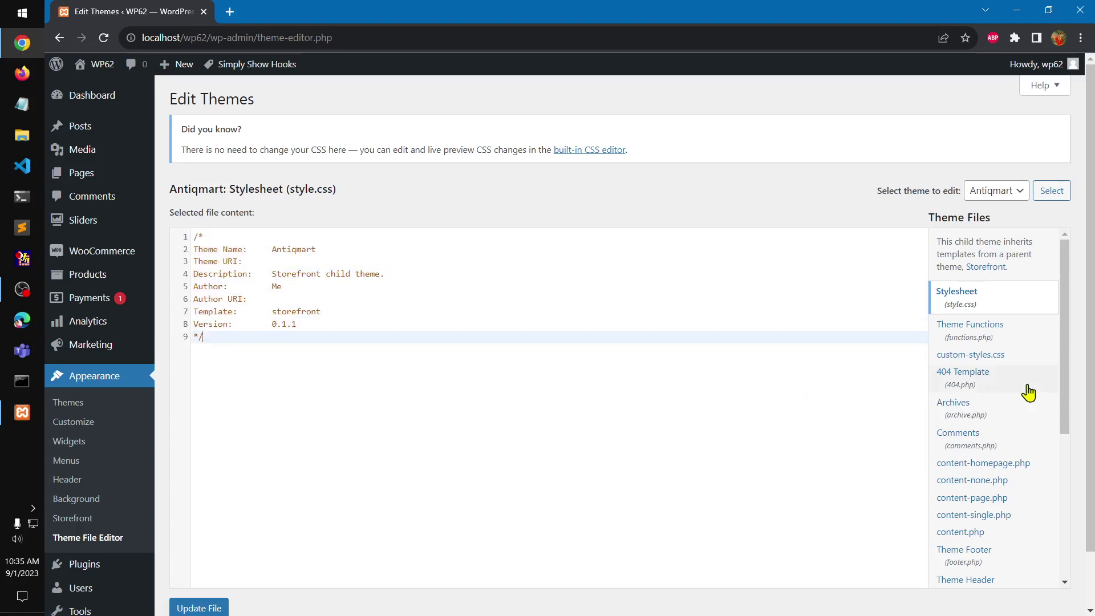
click(1006, 360)
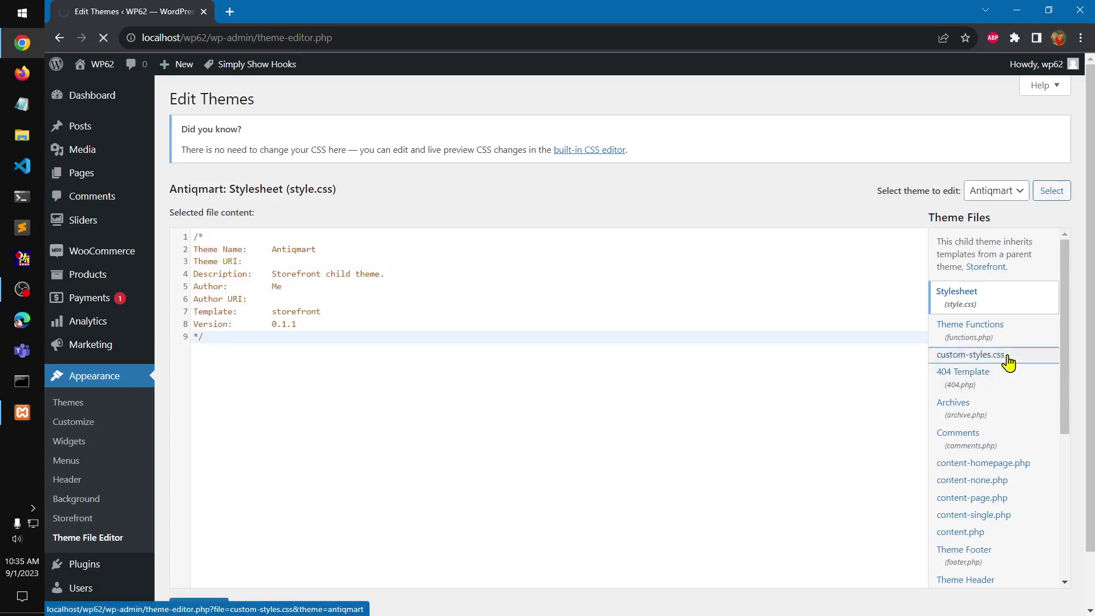
Copy lines 12–17 of functions.php, the parent and child stylesheet enqueue code.
click(977, 329)
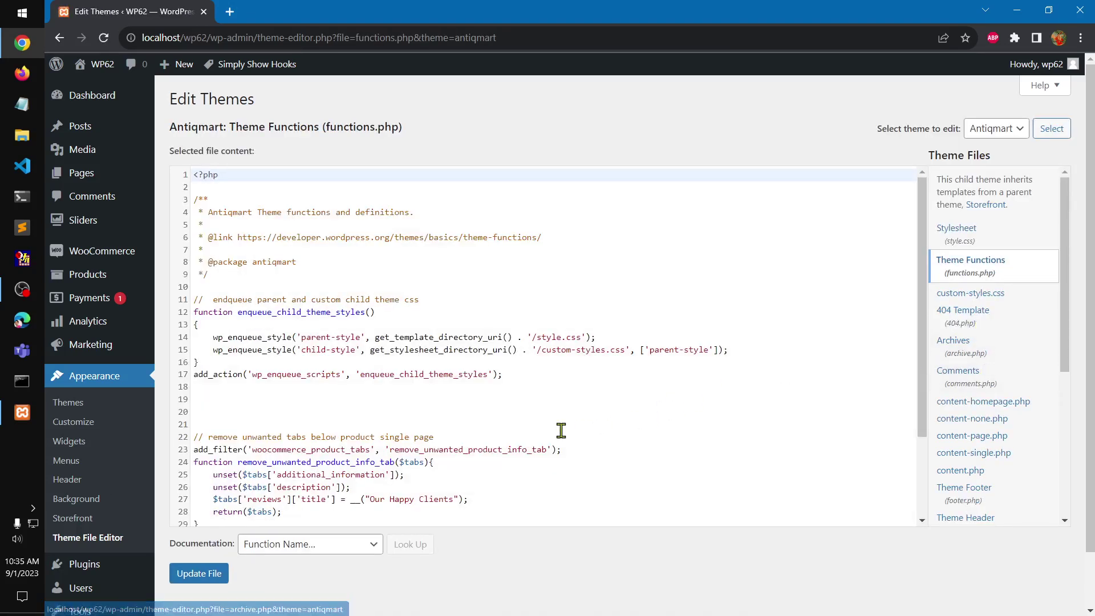
drag(516, 375, 192, 324)
right_click(233, 315)
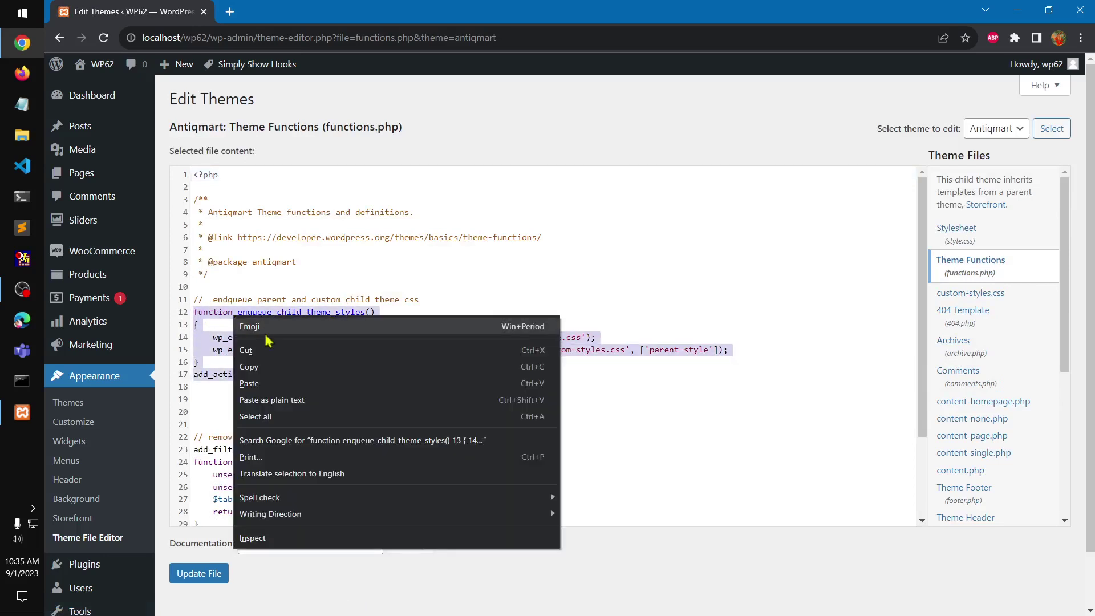
click(270, 368)
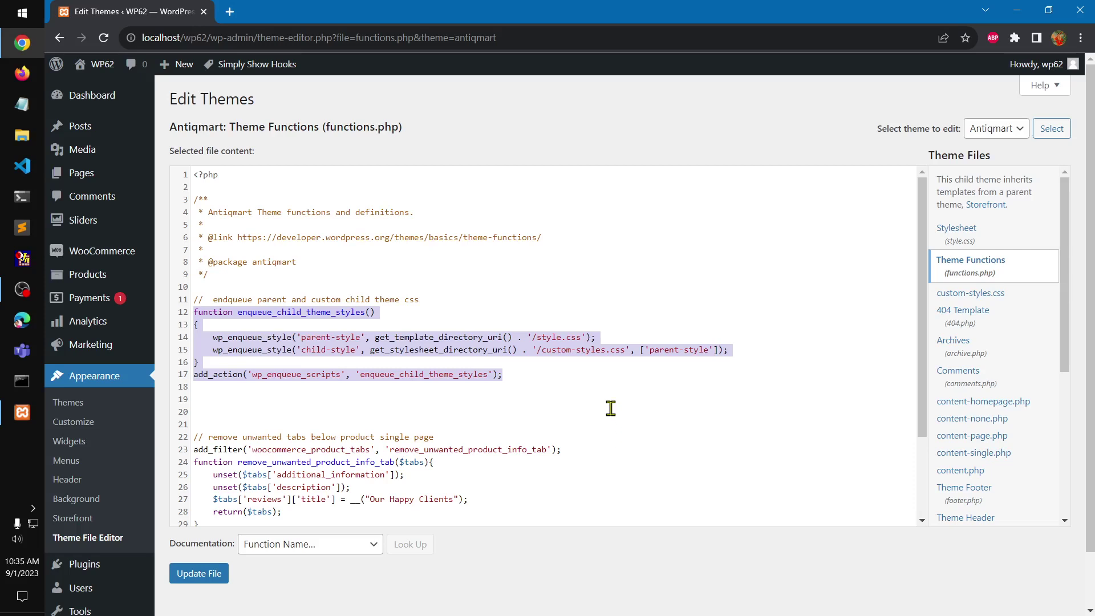
click(498, 130)
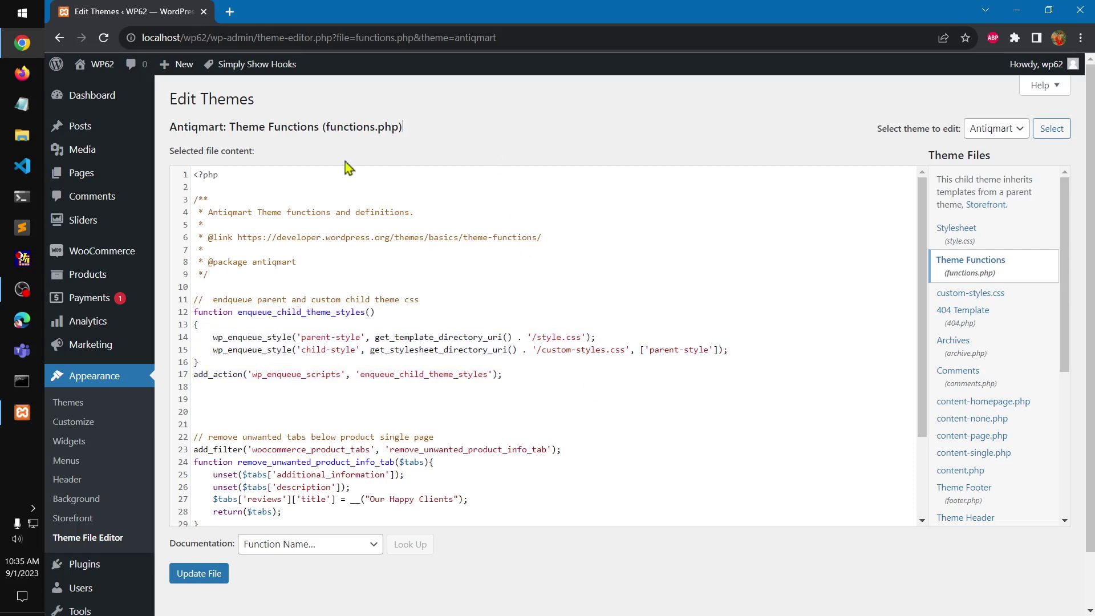
Open File Explorer and navigate to C:\xampp\htdocs\wp62\wp-content\themes.
click(21, 135)
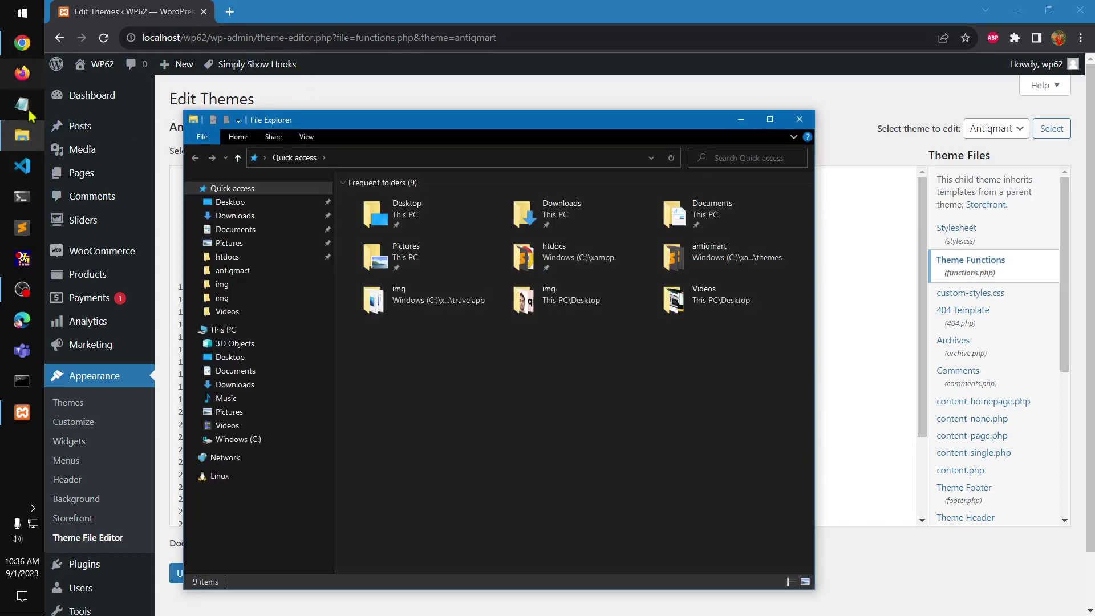
click(31, 418)
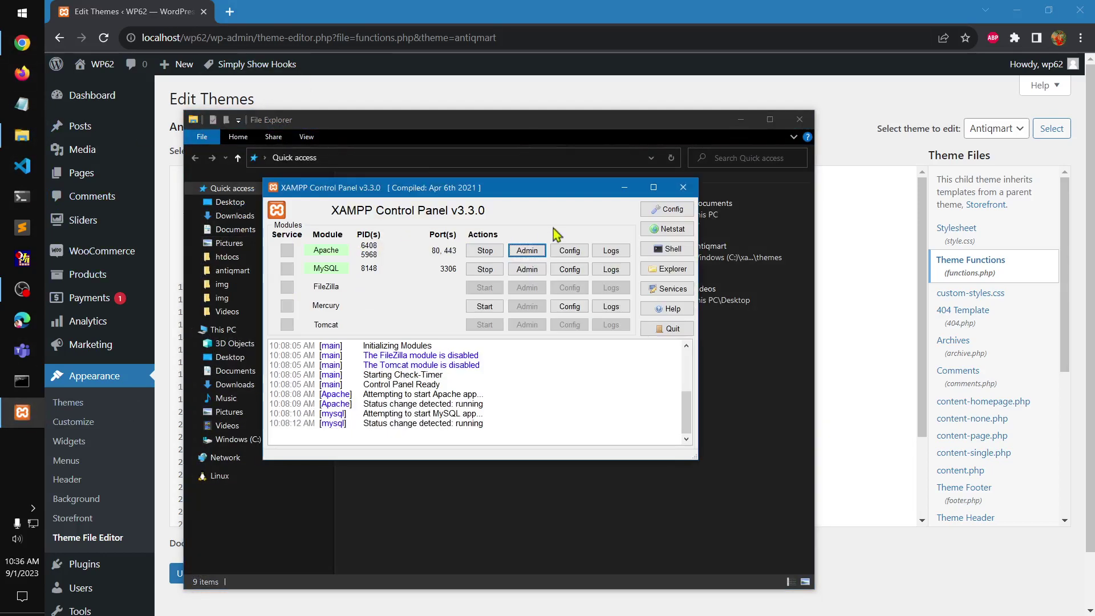
click(684, 189)
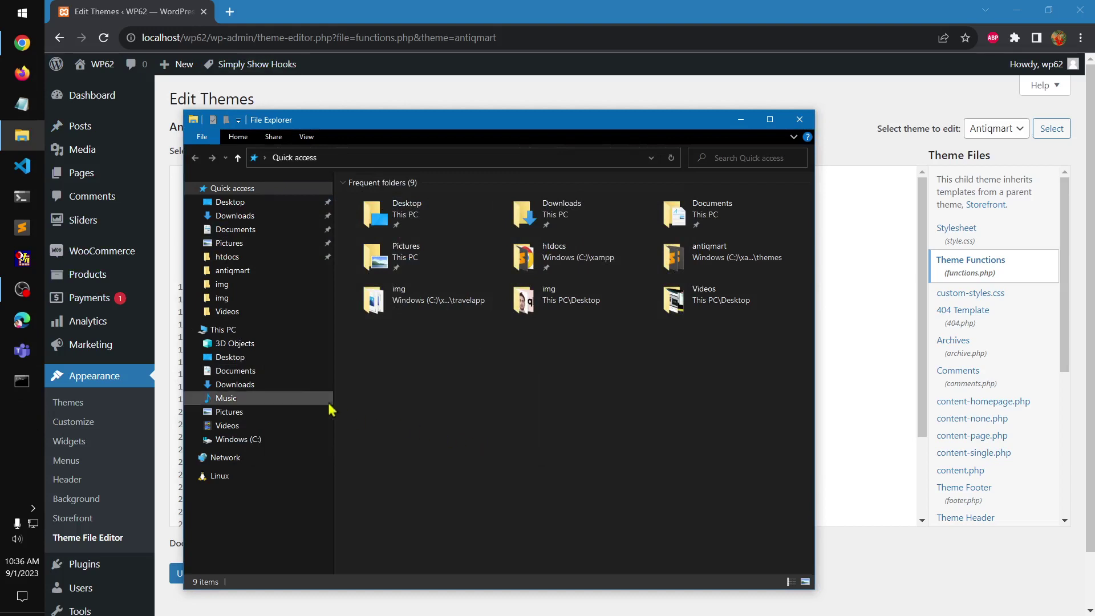
click(229, 257)
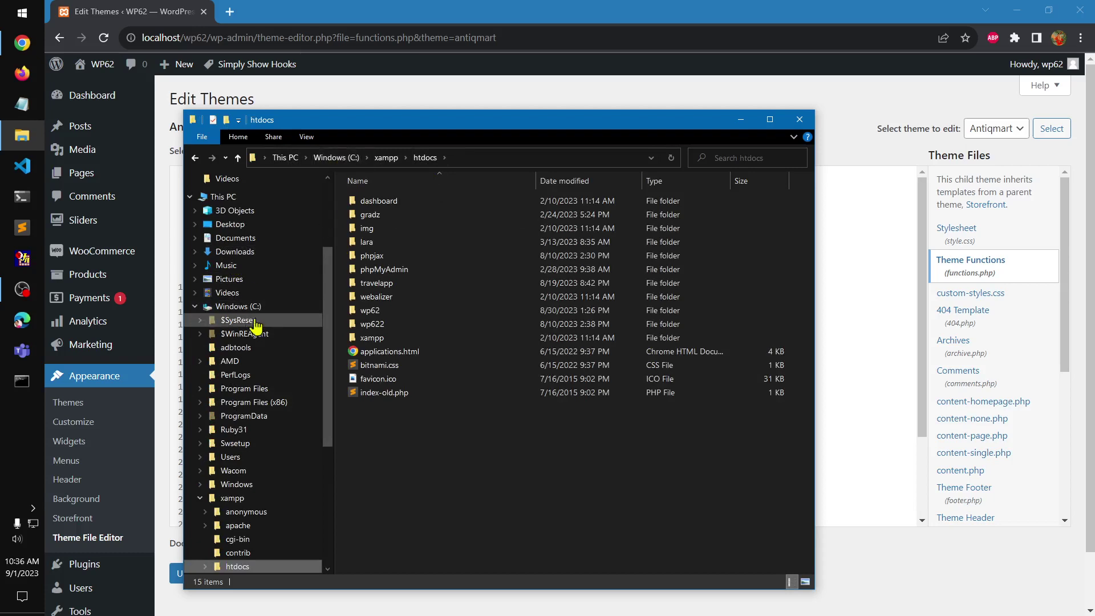
click(230, 197)
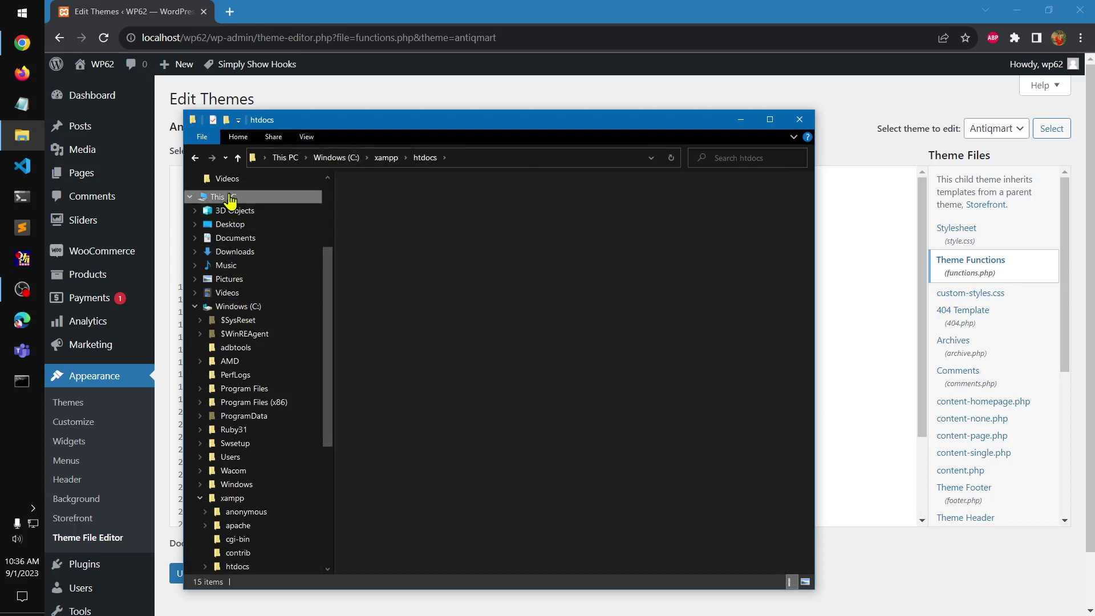
double_click(411, 386)
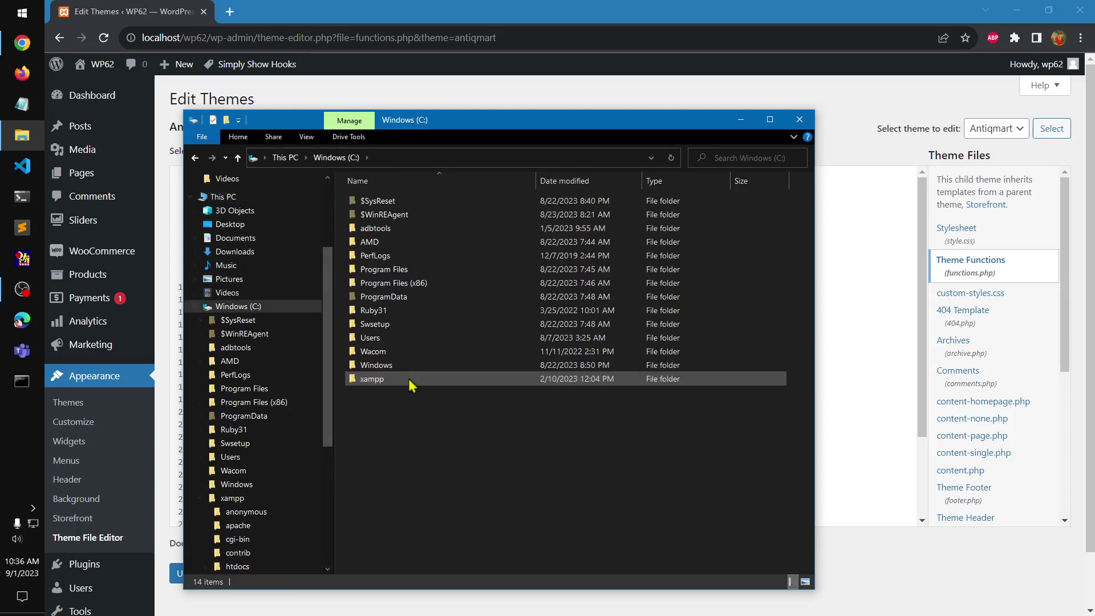
double_click(403, 383)
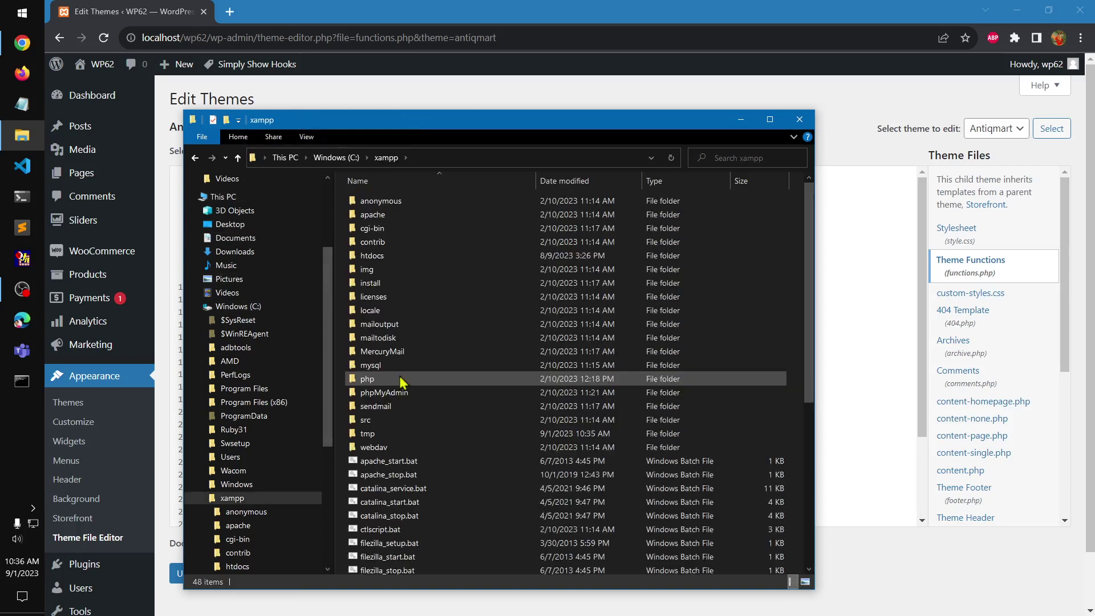
double_click(401, 257)
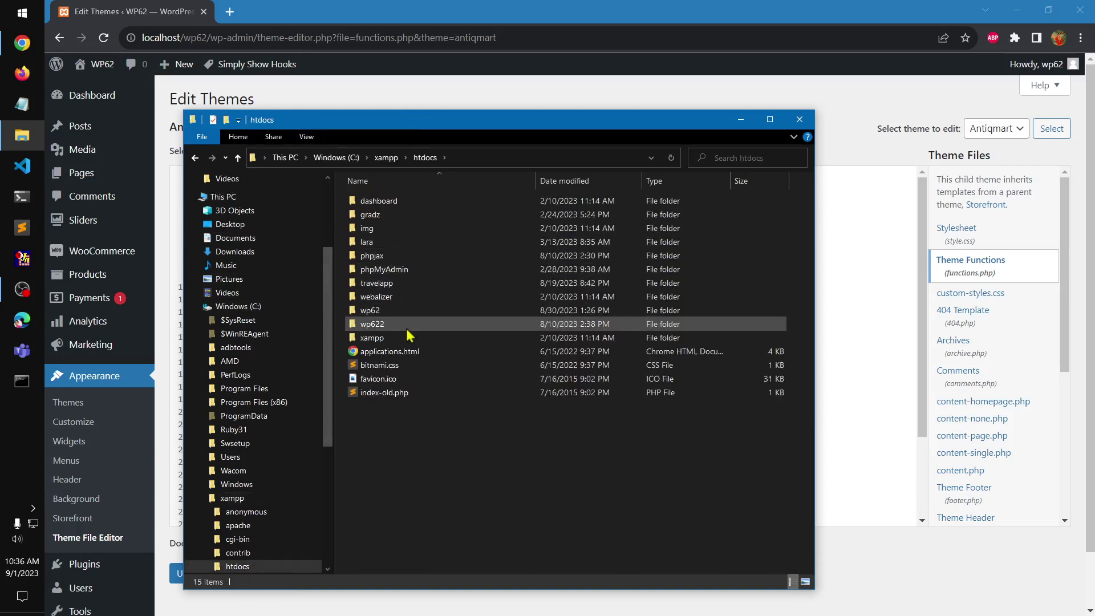
double_click(400, 311)
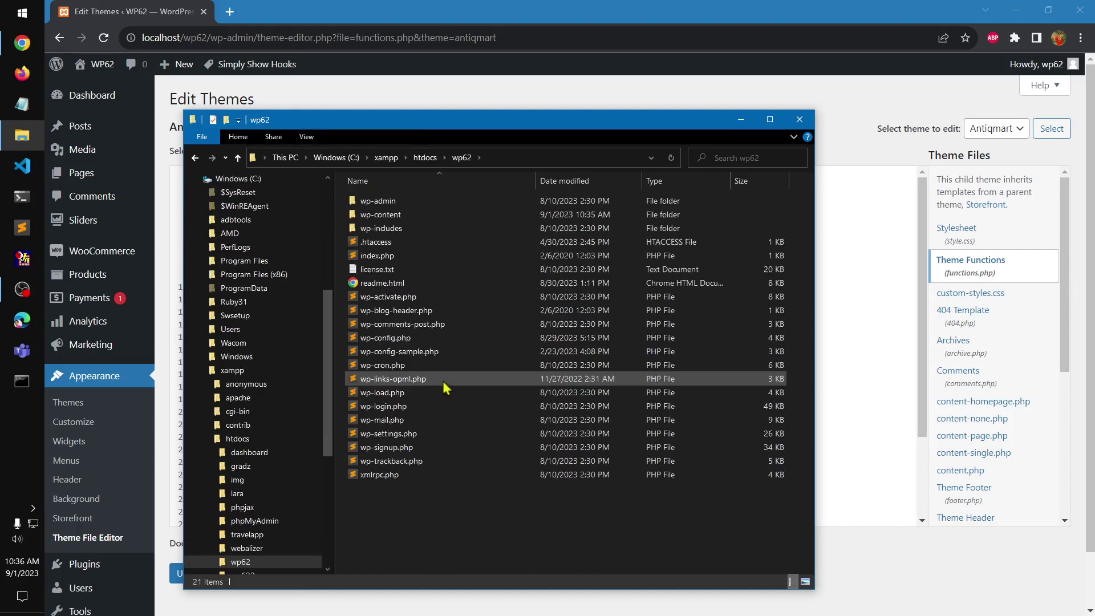
double_click(406, 217)
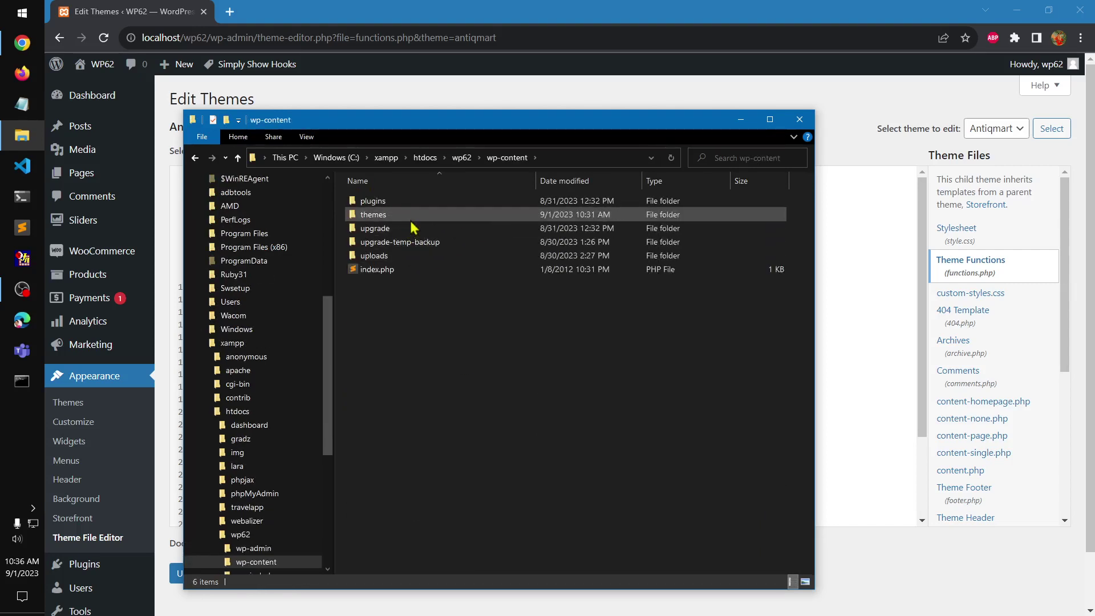
double_click(409, 217)
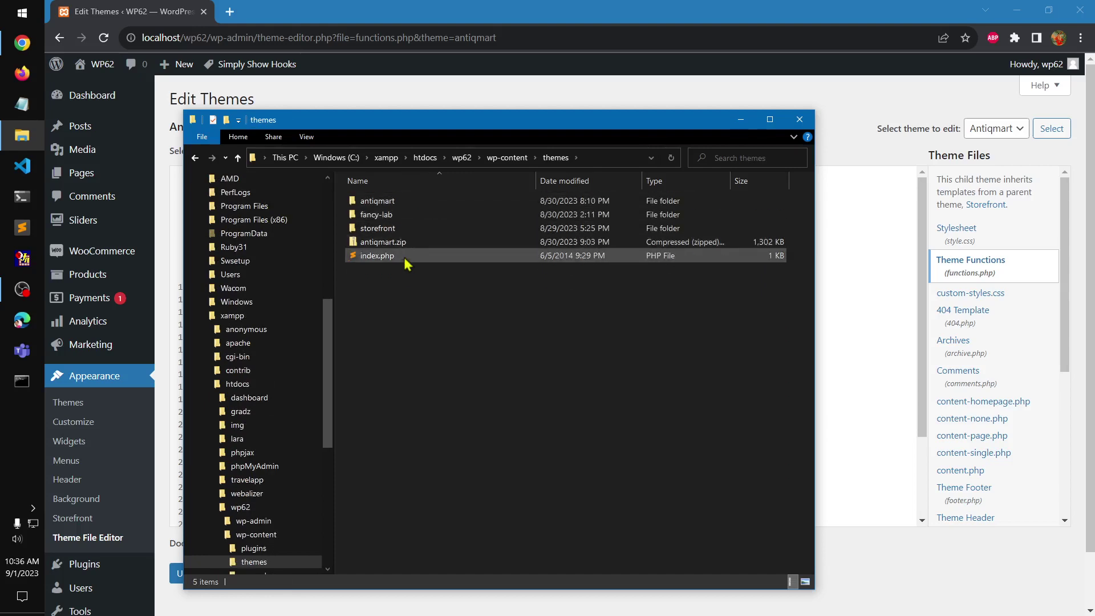
Delete antiqmart.zip from the themes folder and select the folder path in the address bar.
click(399, 243)
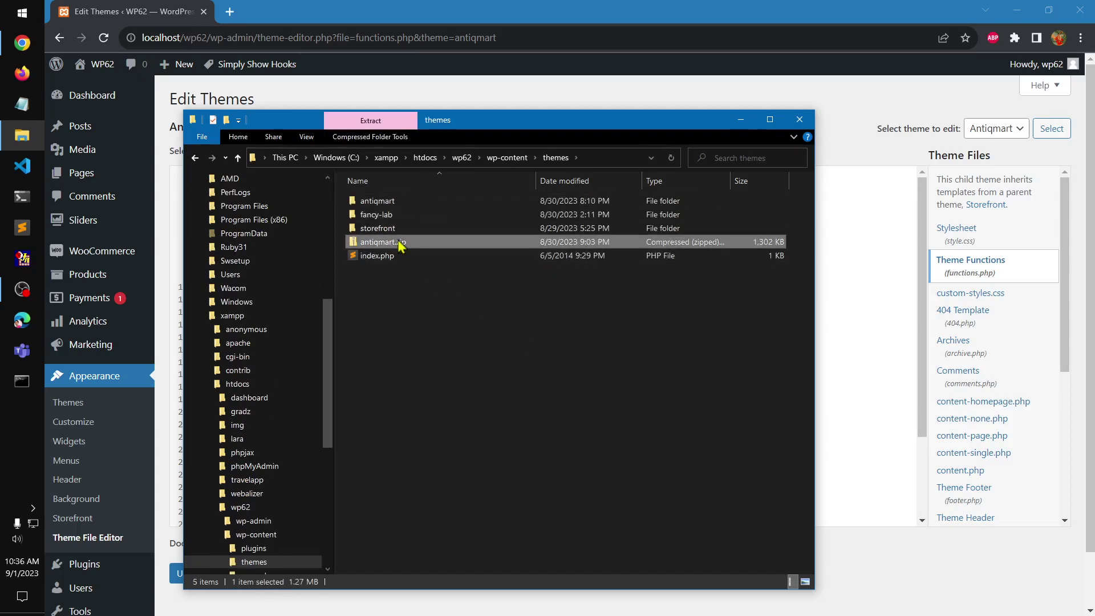
key(Delete)
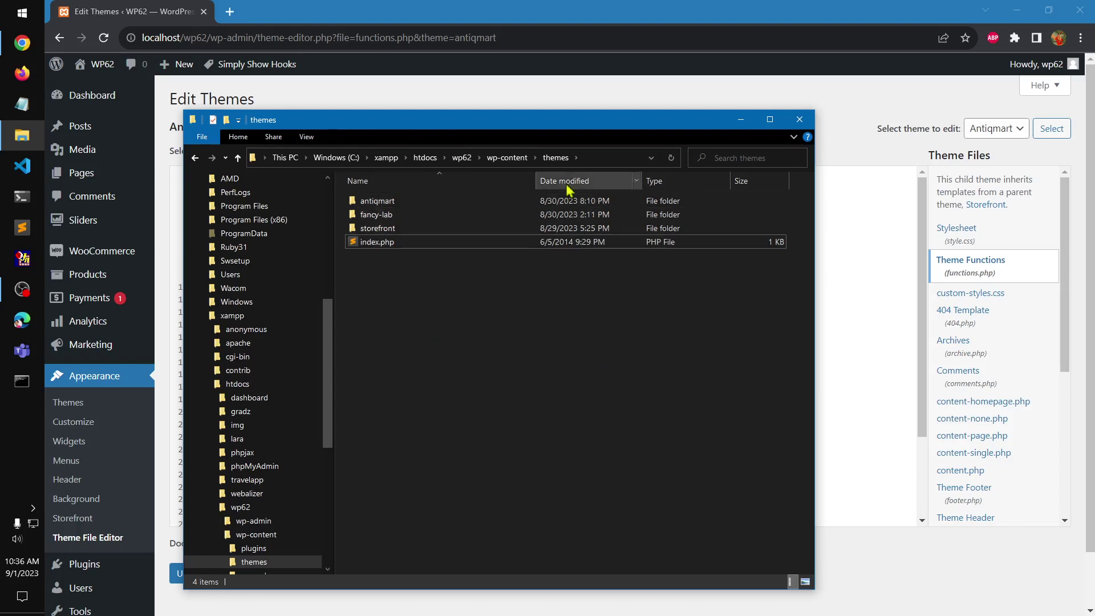
click(609, 160)
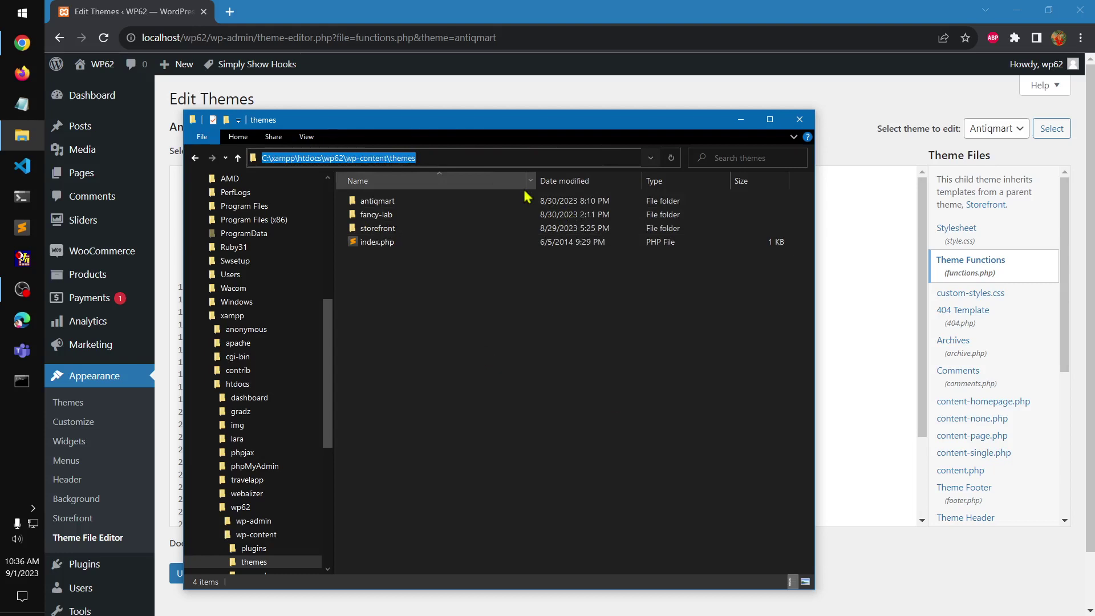
click(453, 369)
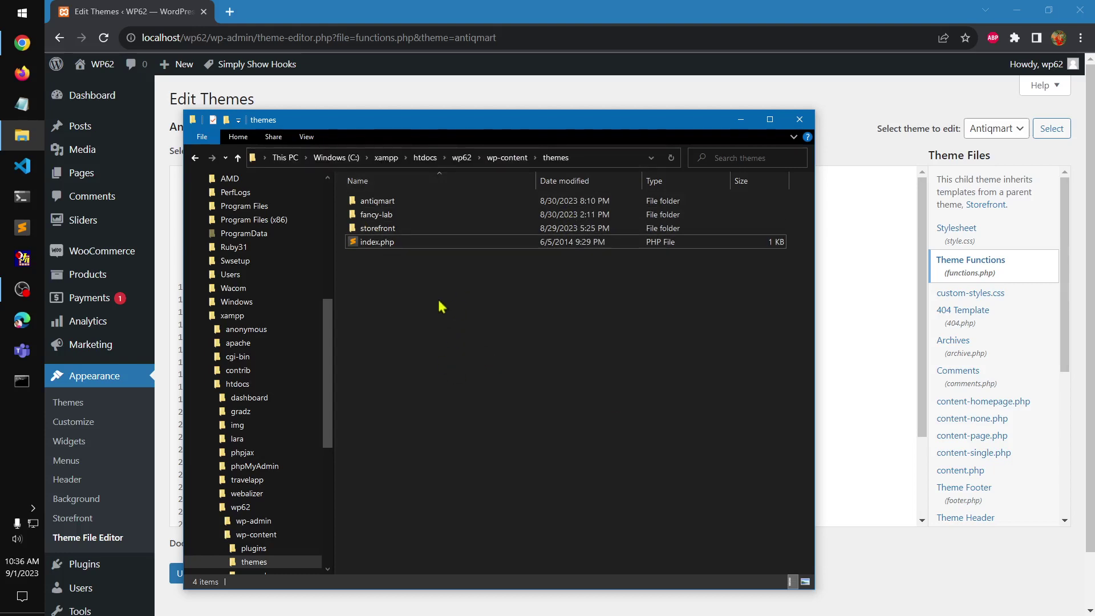
click(603, 157)
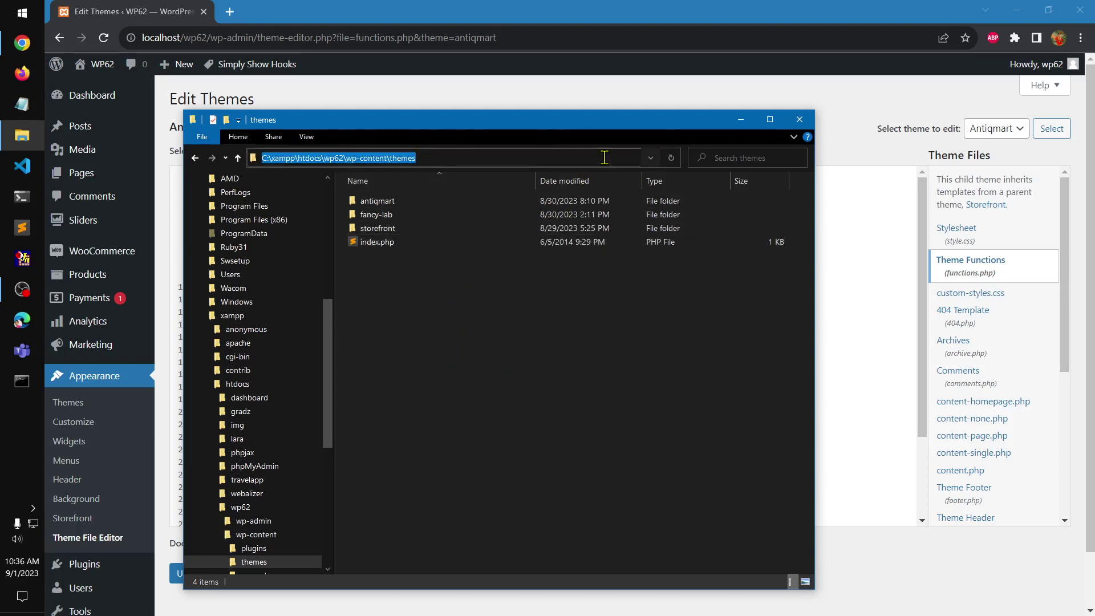
Launch cmd from the themes folder and run cd .. twice to reach C:\xampp\htdocs\wp62.
text(cmd)
key(Return)
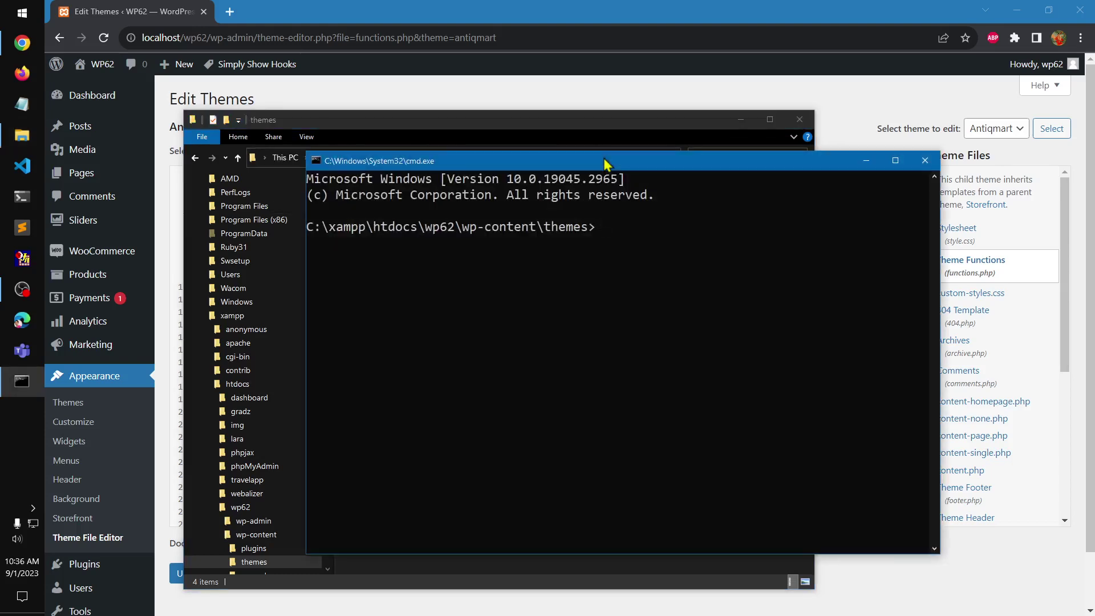
text(cd ..)
key(Return)
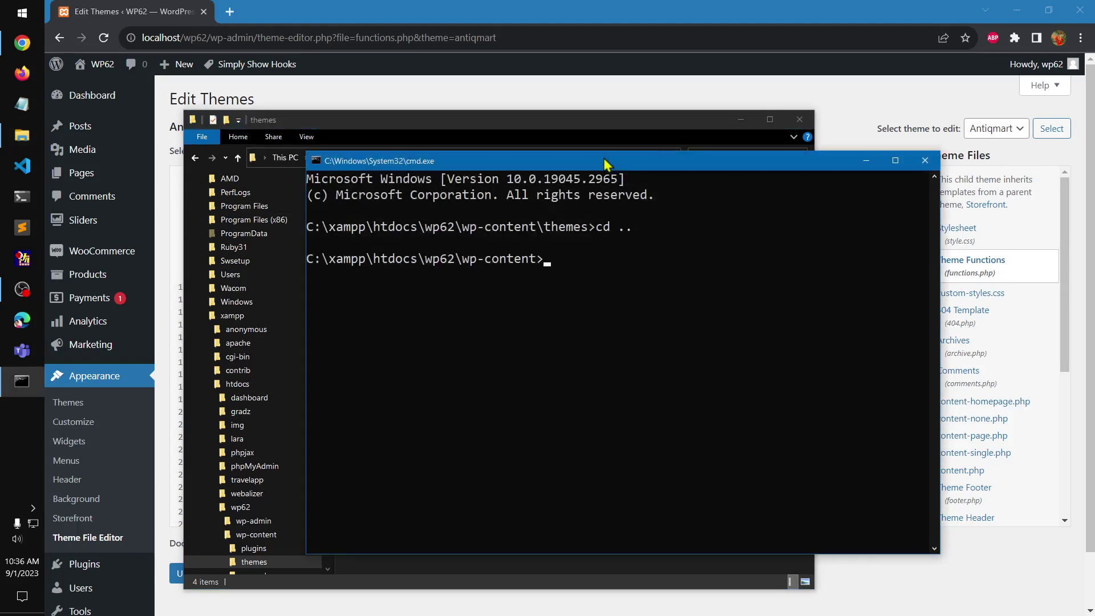
text(cd ..)
key(Return)
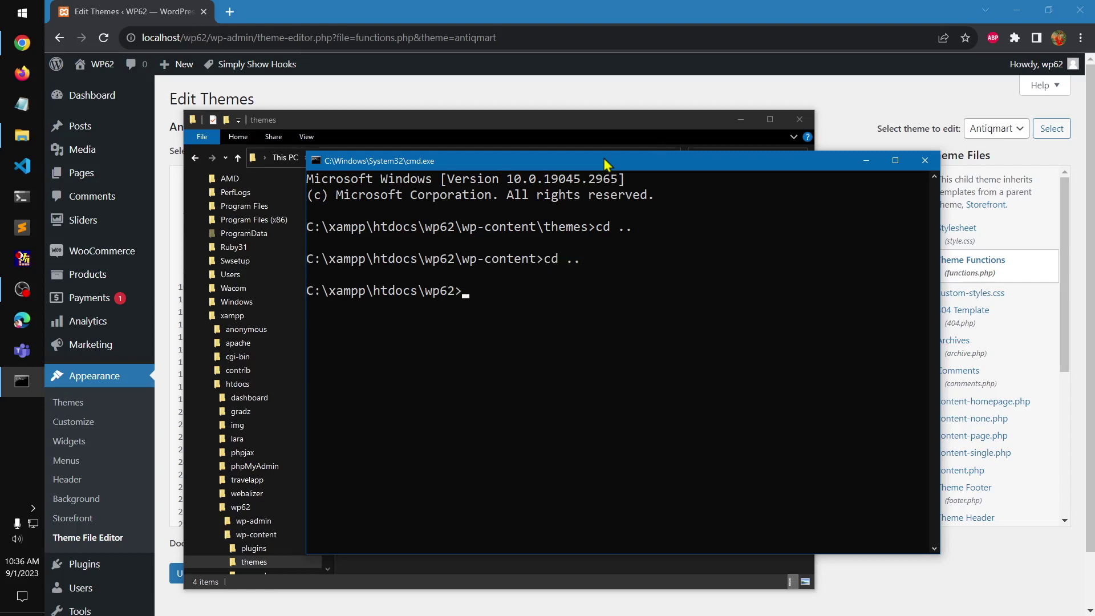
Clear the console with cls and move and enlarge the Command Prompt window.
text(cls)
key(Return)
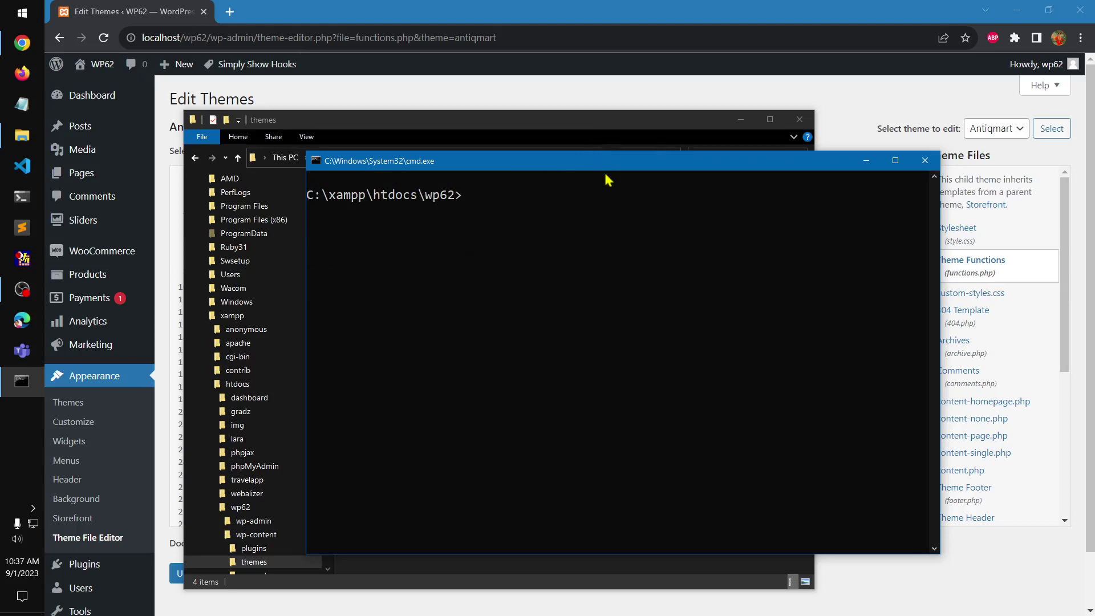
drag(595, 167, 497, 143)
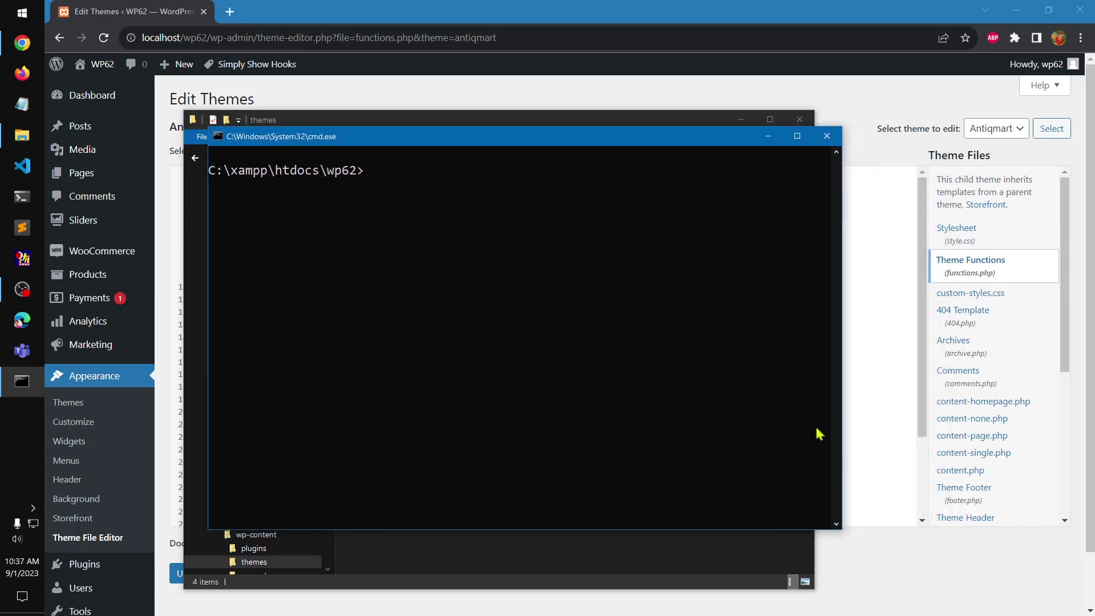
drag(841, 529, 910, 582)
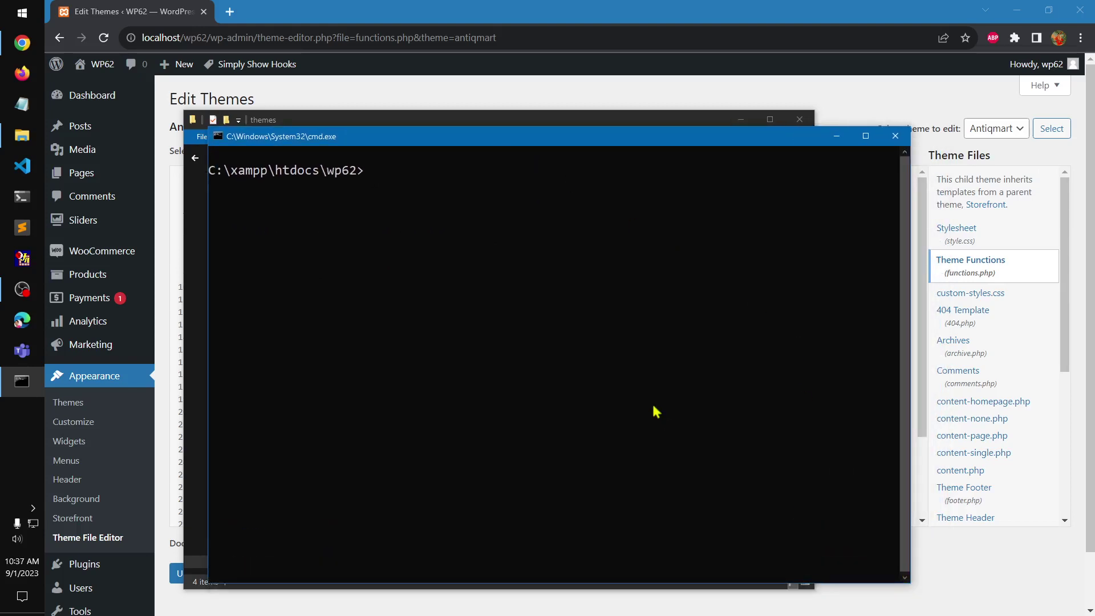
click(656, 411)
Run wp help to list WP-CLI commands, page to the end, then clear with cls.
text(wp)
text(help)
key(Return)
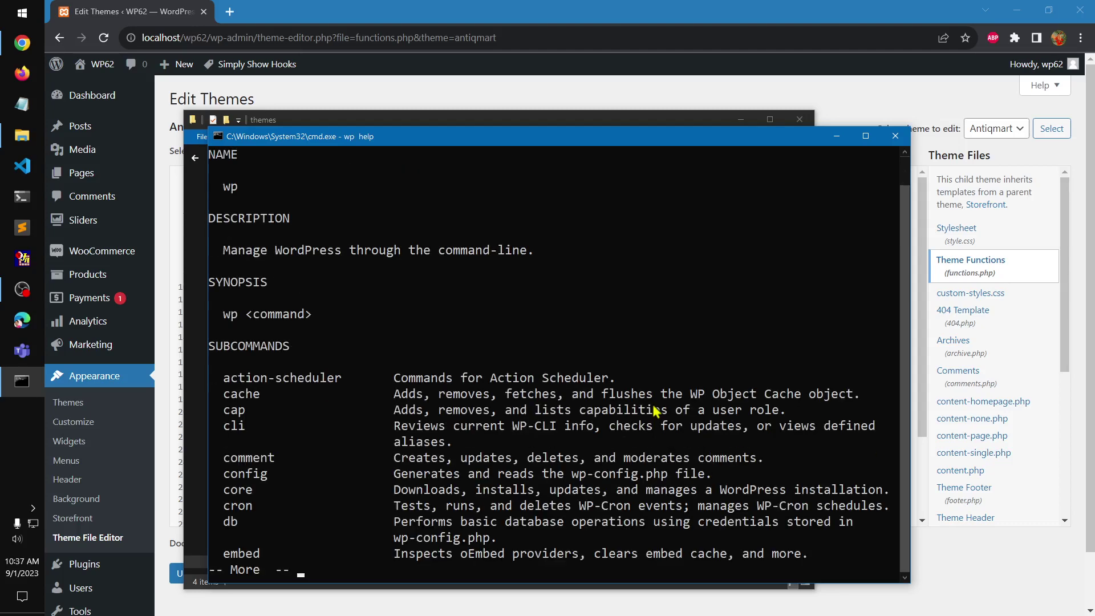
key(Return)
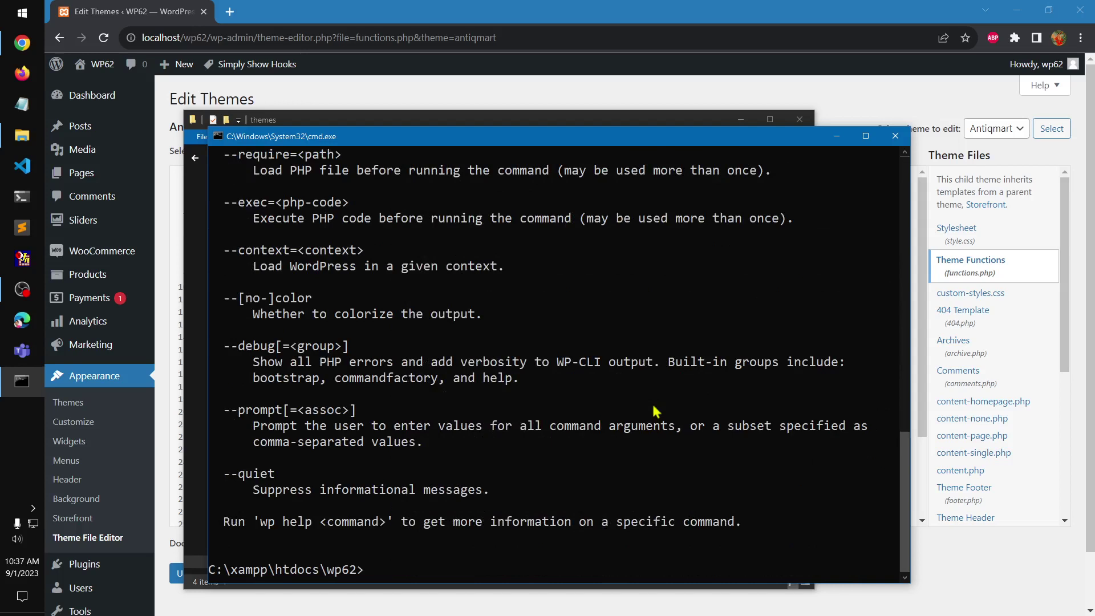
text(clear)
key(Return)
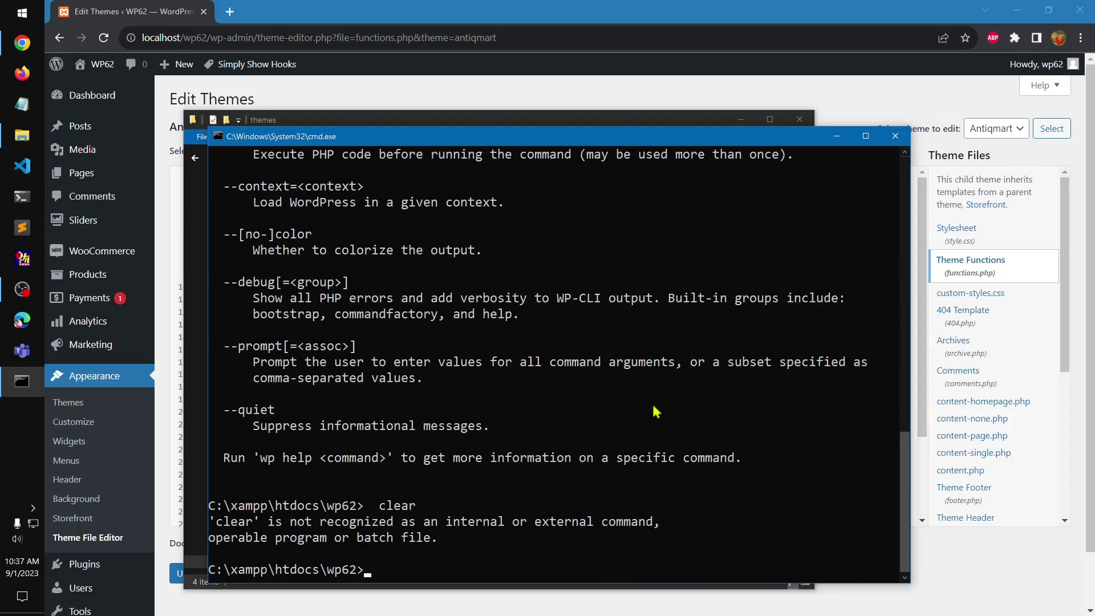
text(cls)
key(Return)
text(wp)
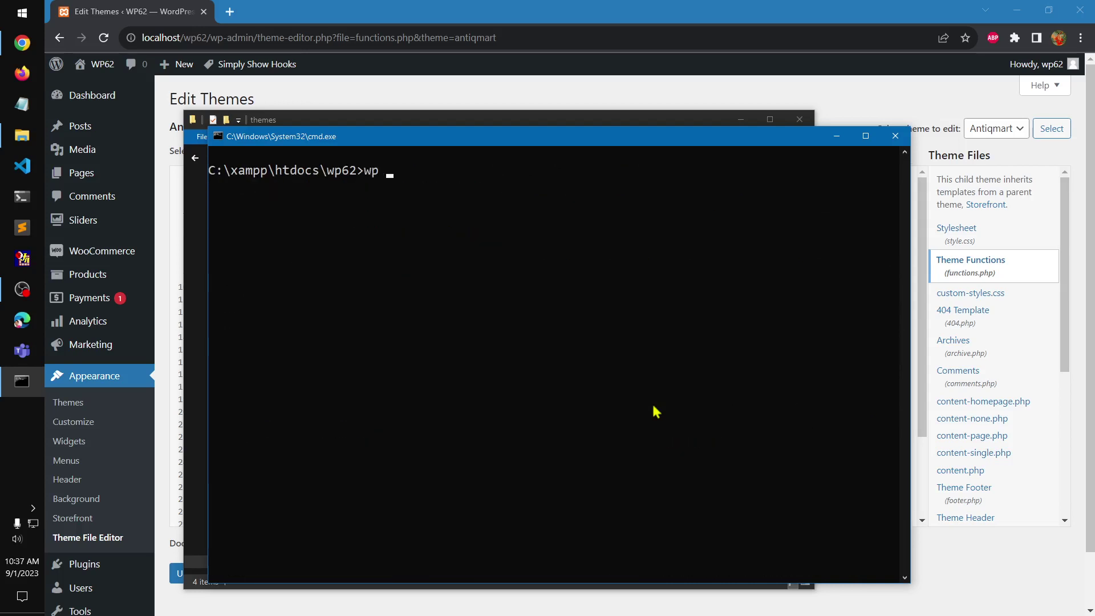
text( help scaffold child-theme)
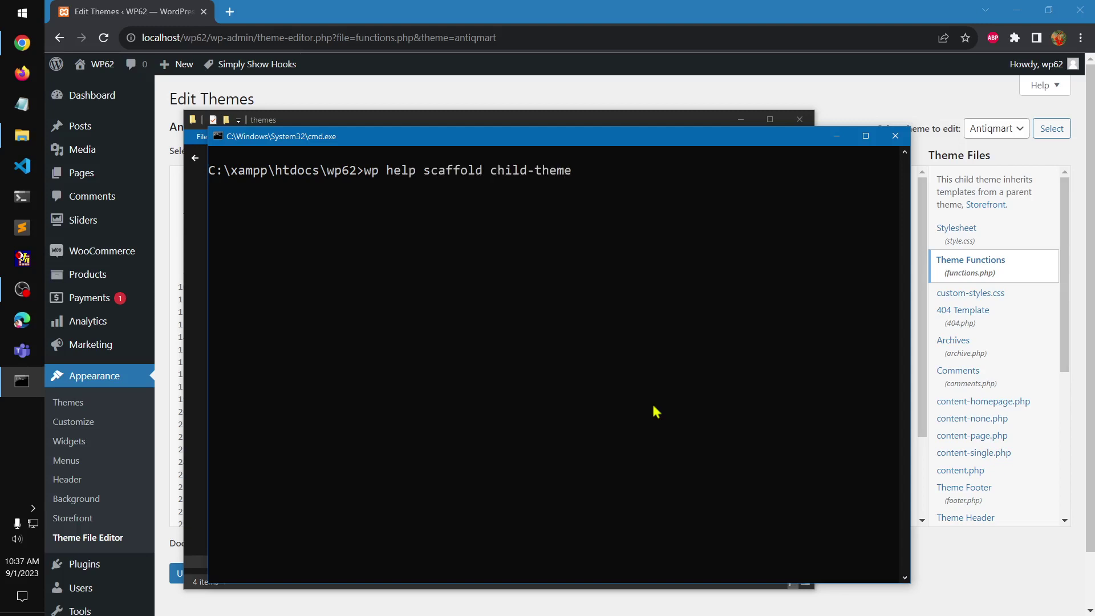
Read wp help scaffold child-theme, noting the --parent_theme option, then quit and clear the console.
key(Return)
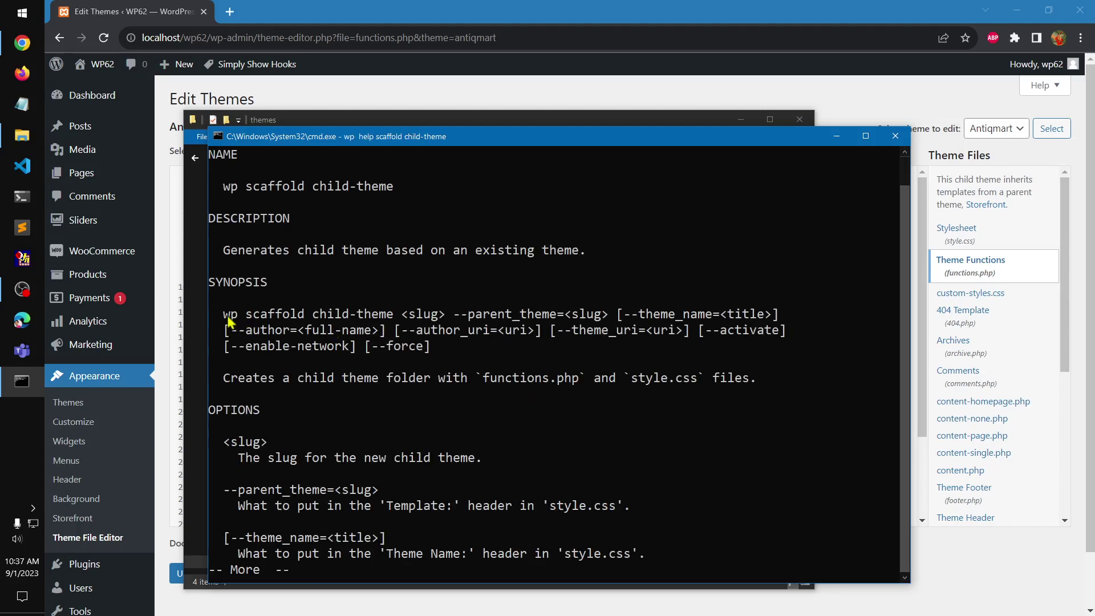
drag(224, 314, 623, 321)
click(351, 317)
click(634, 318)
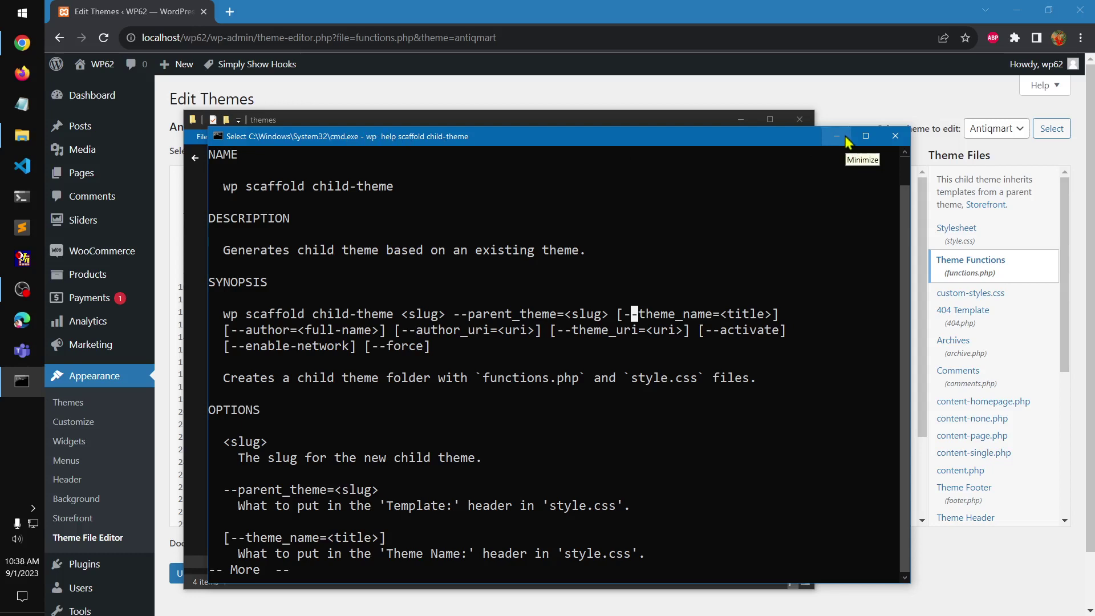
text(q)
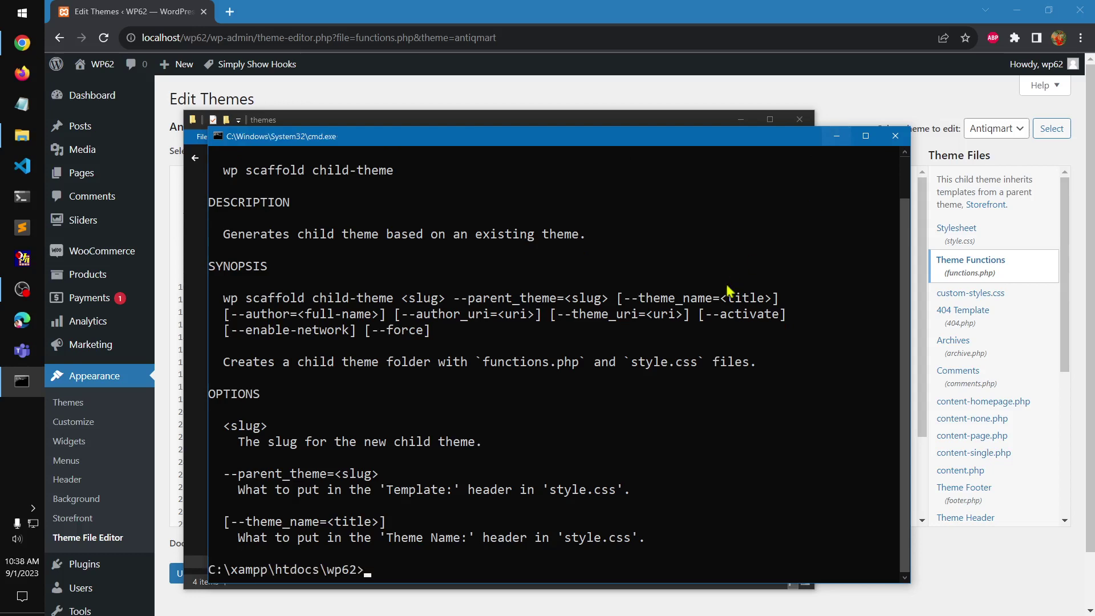
text(clear)
key(Return)
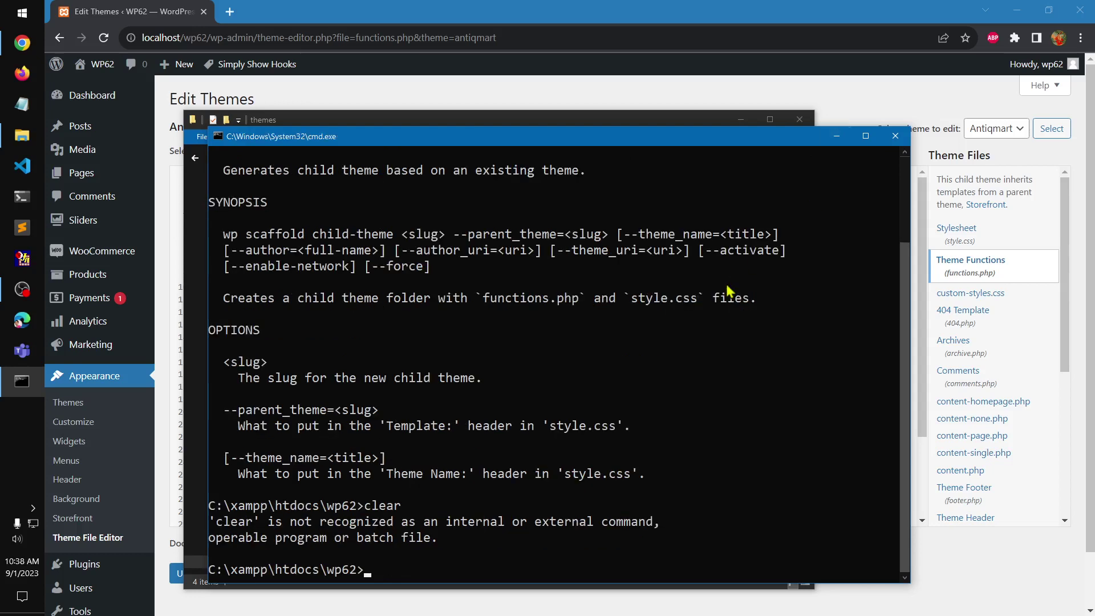
text(cls)
key(Return)
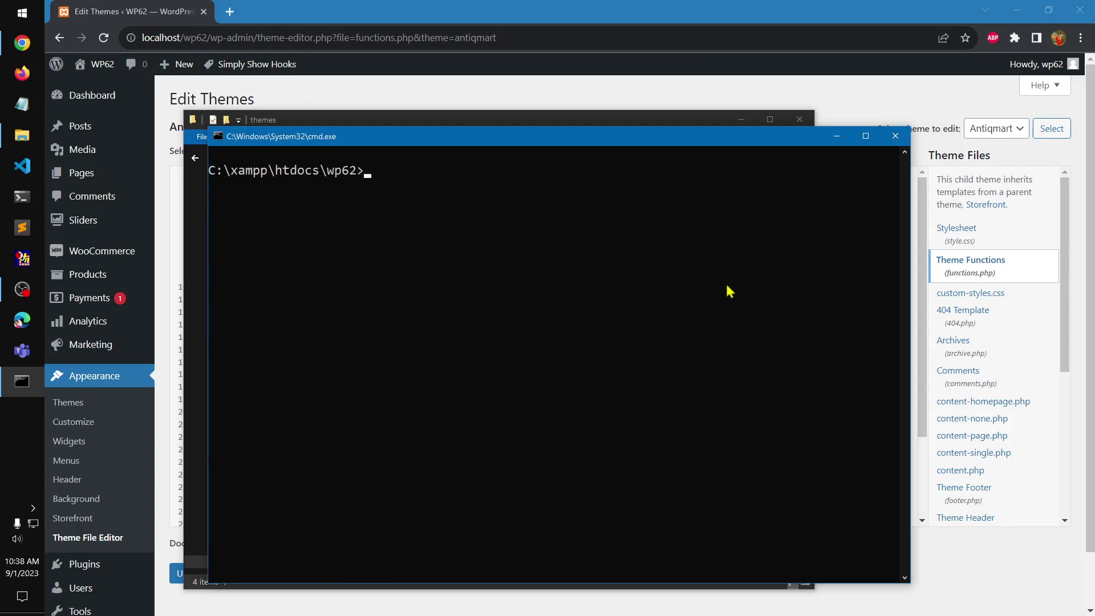
Type wp scaffold child-theme woochildtheme --parent_theme=storefront, correcting typos along the way.
text(wp sca)
text(ffold ch)
text(ild-)
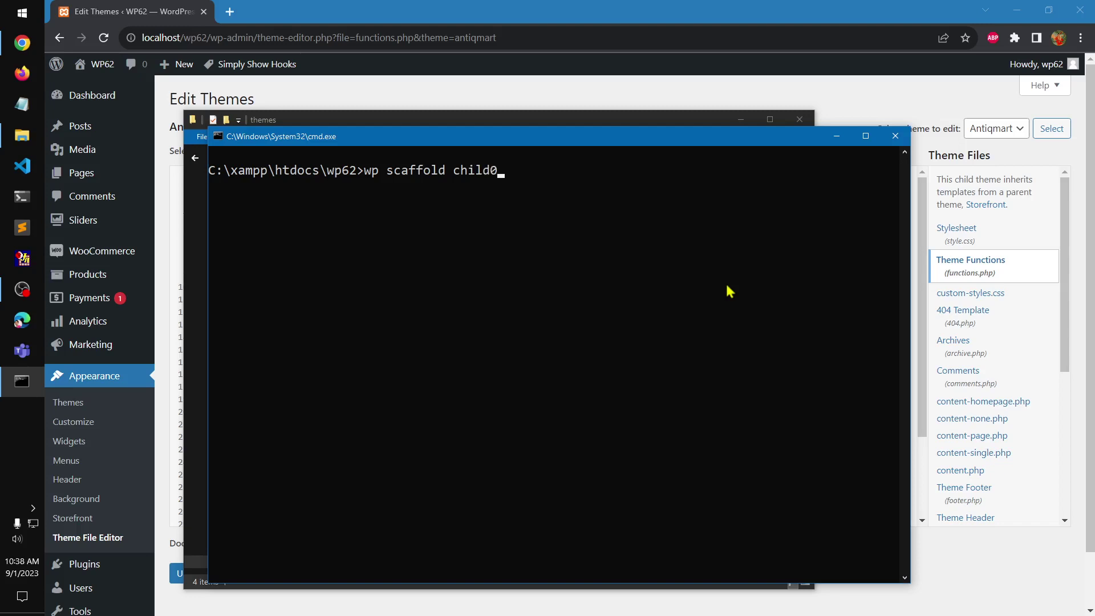
text(theme woochildtheme)
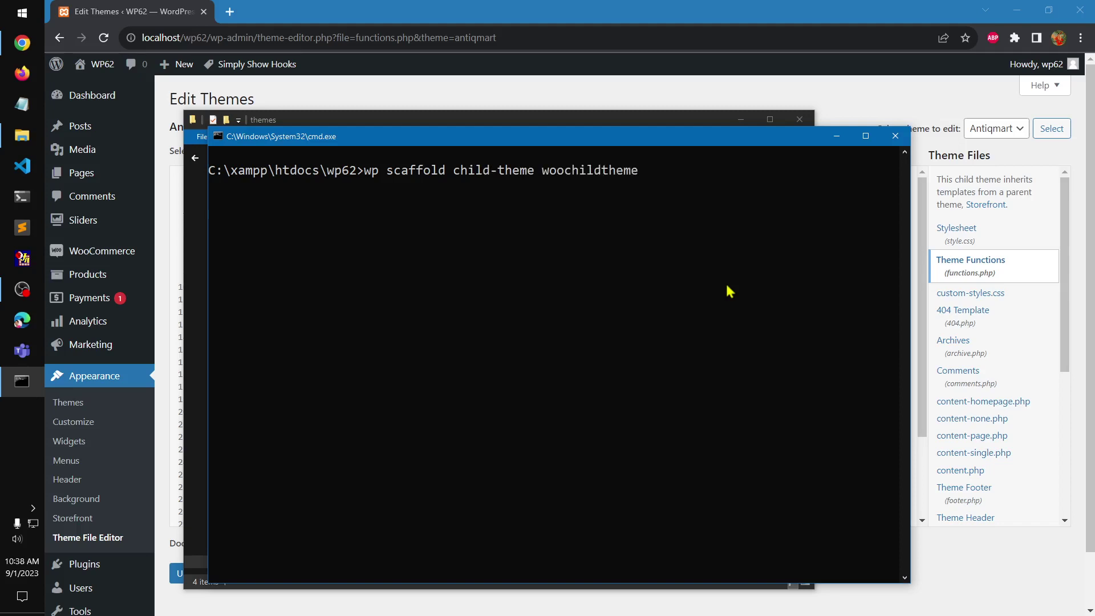
text( --parent_theme=store)
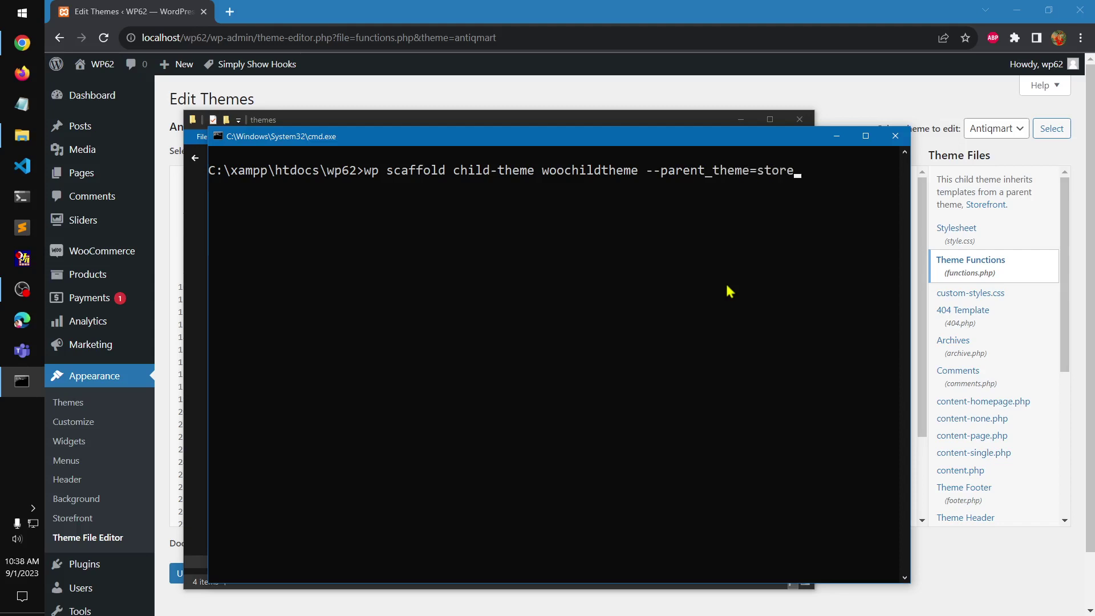
text(front)
Check the WordPress Themes page listing Antiqmart, Fancy Lab and Storefront, then return to Command Prompt.
click(875, 112)
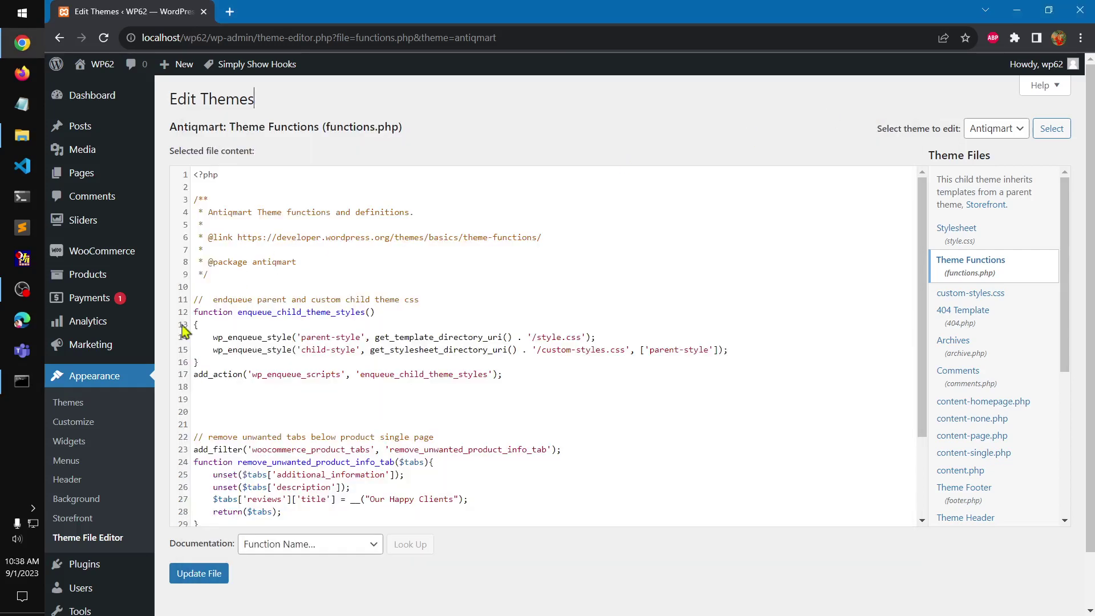
click(71, 402)
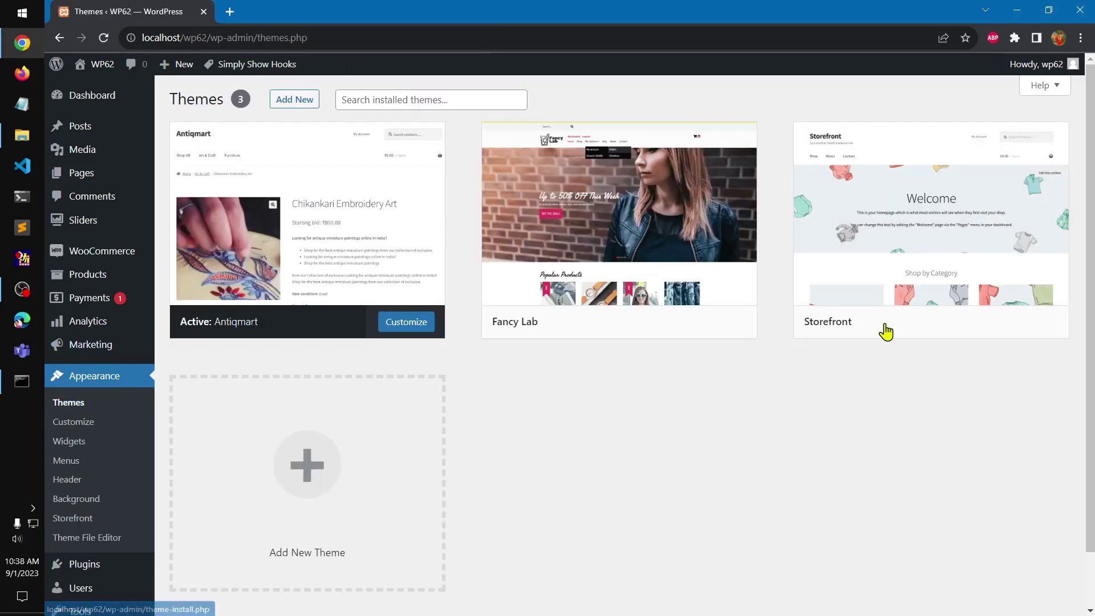
click(22, 381)
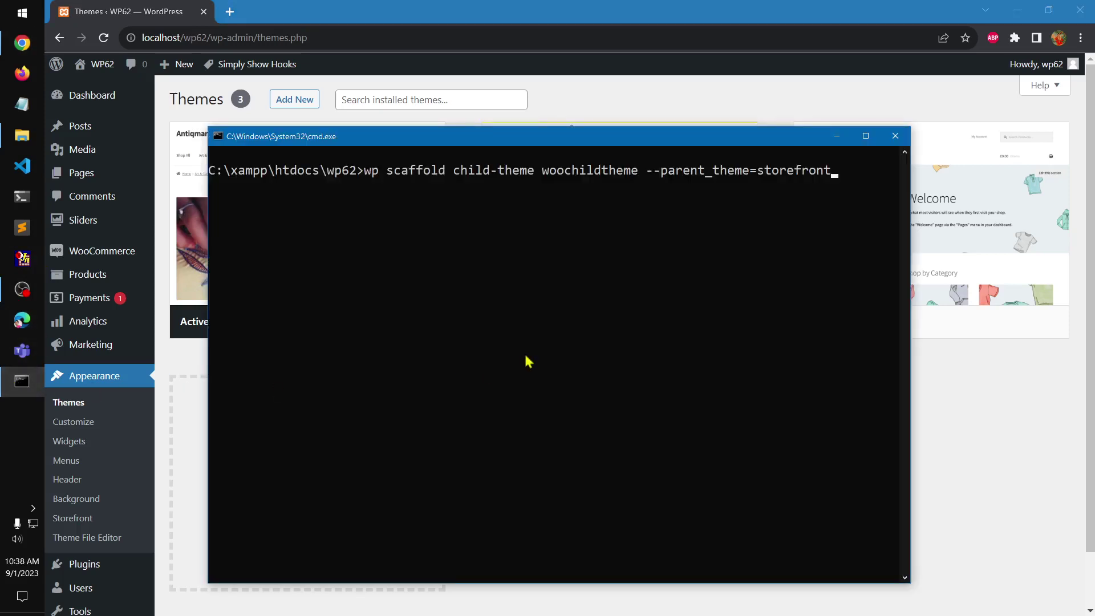
Run the scaffold command, confirm 'Success: Created woochildtheme' in wp-content/themes, and close the console.
key(Return)
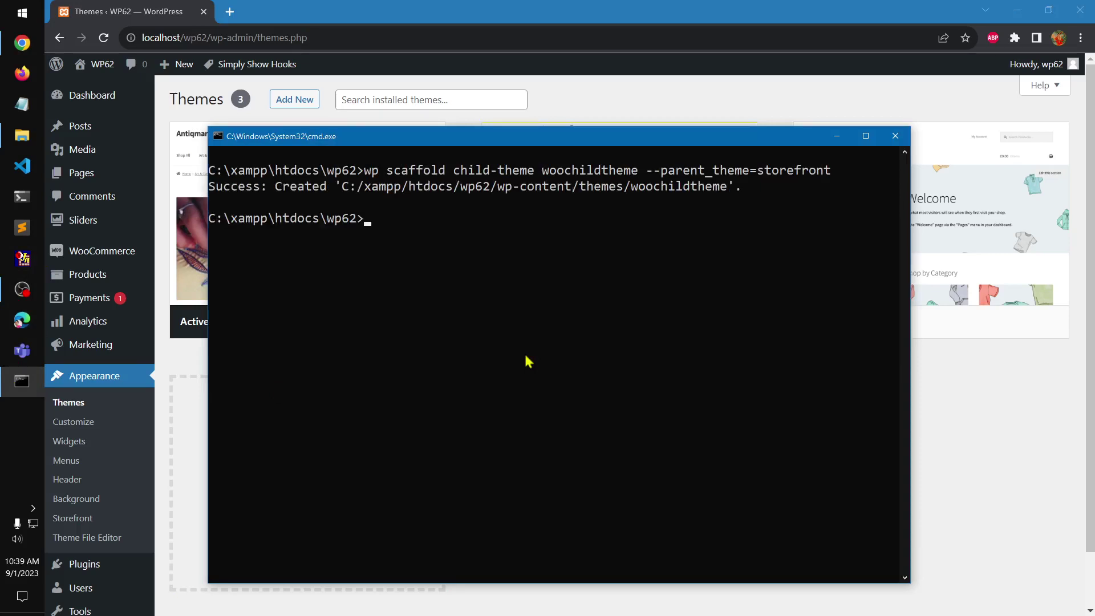
drag(240, 188, 748, 189)
click(730, 233)
drag(417, 188, 737, 188)
click(752, 218)
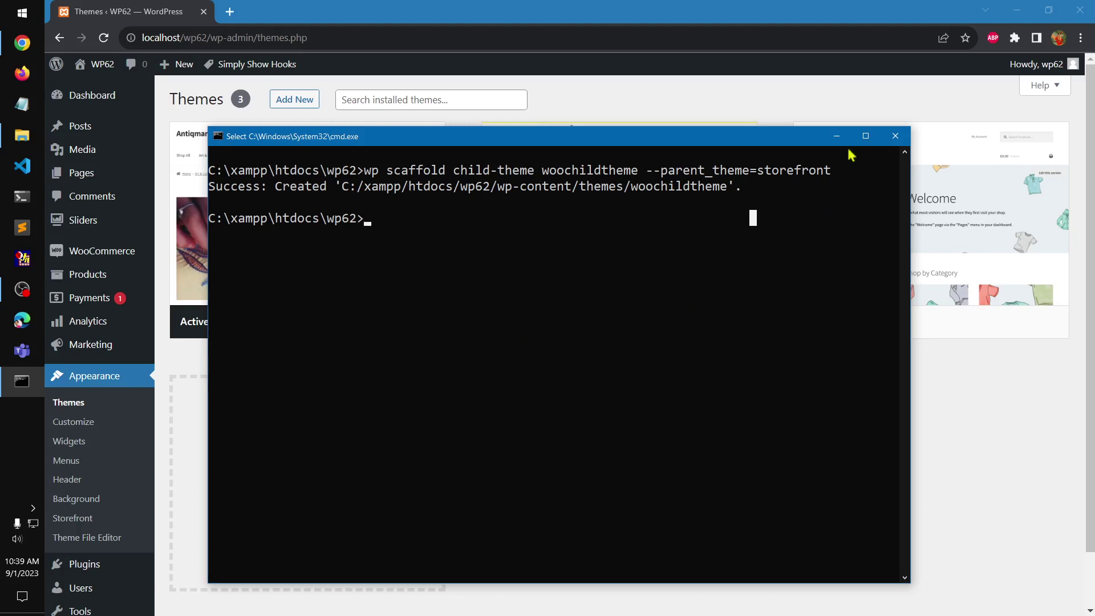
click(895, 137)
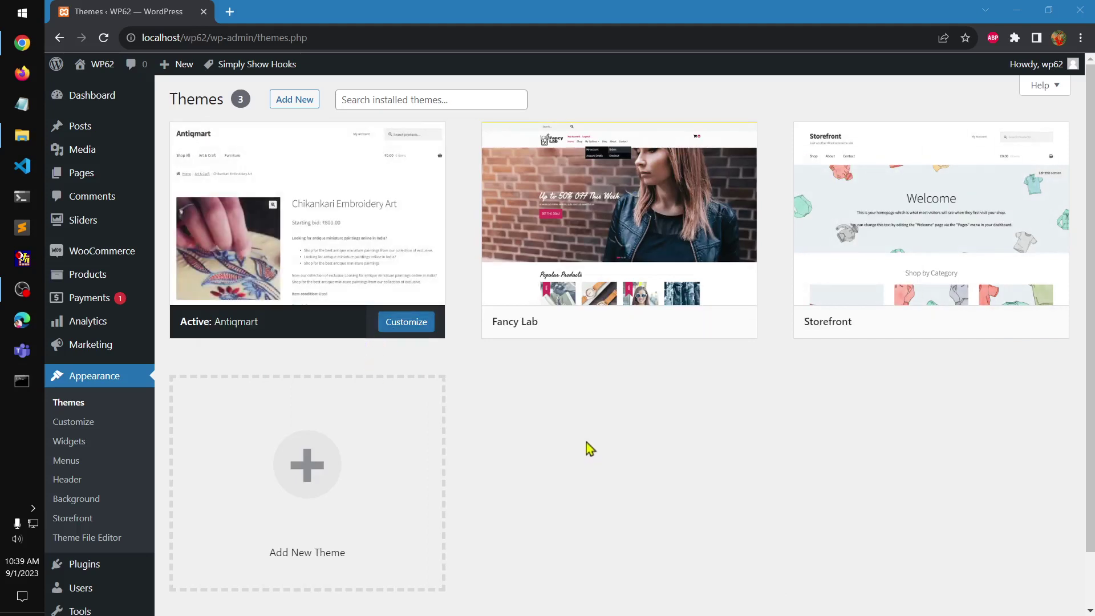
Open the new woochildtheme folder from the themes folder in File Explorer.
click(21, 135)
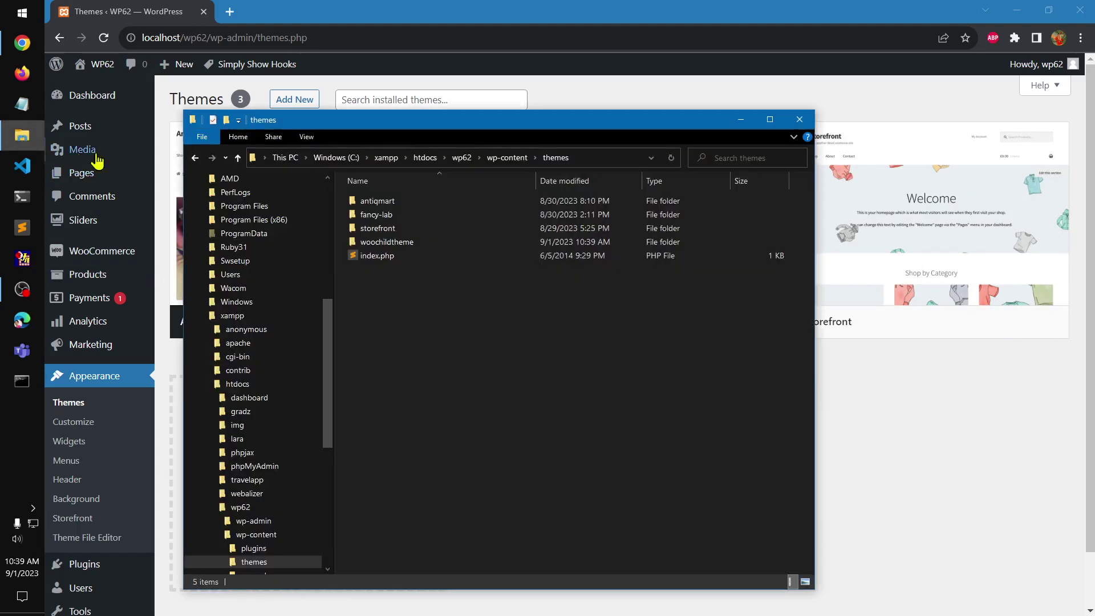
double_click(402, 246)
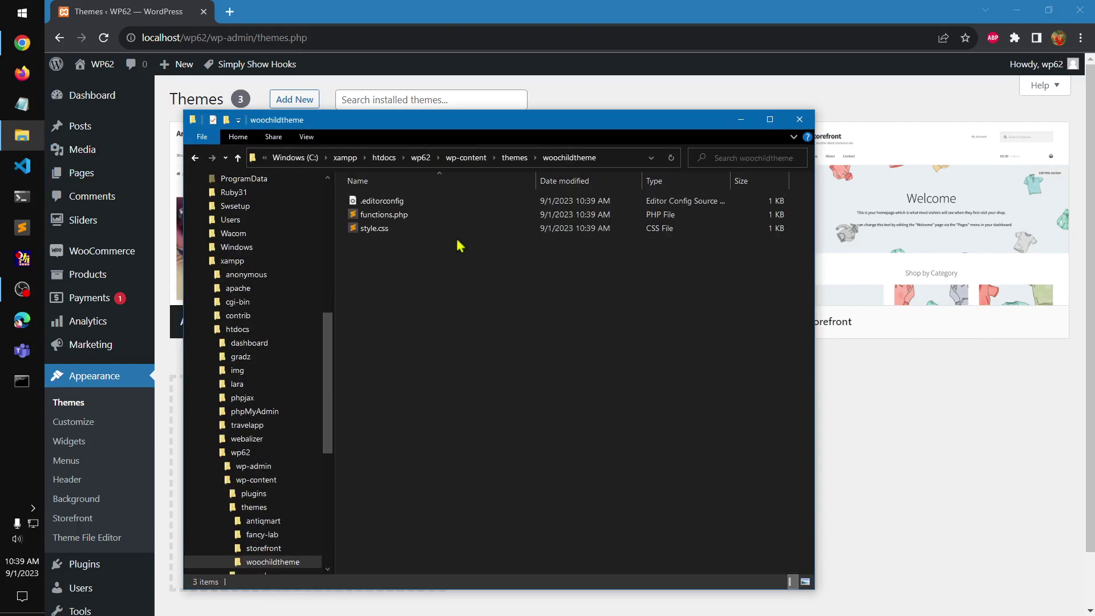
click(618, 160)
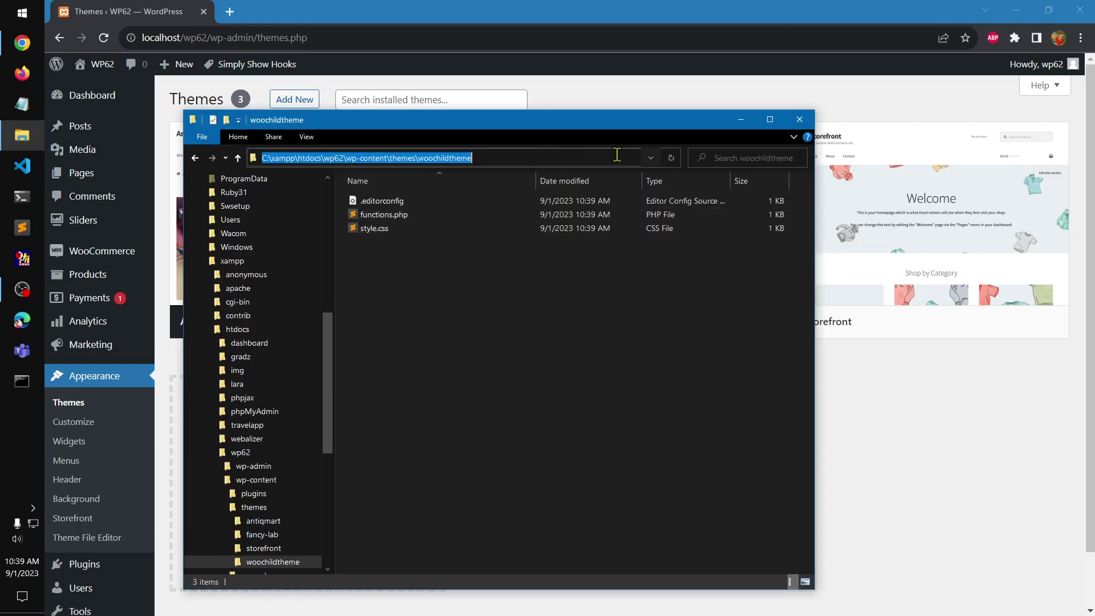
click(498, 300)
click(385, 203)
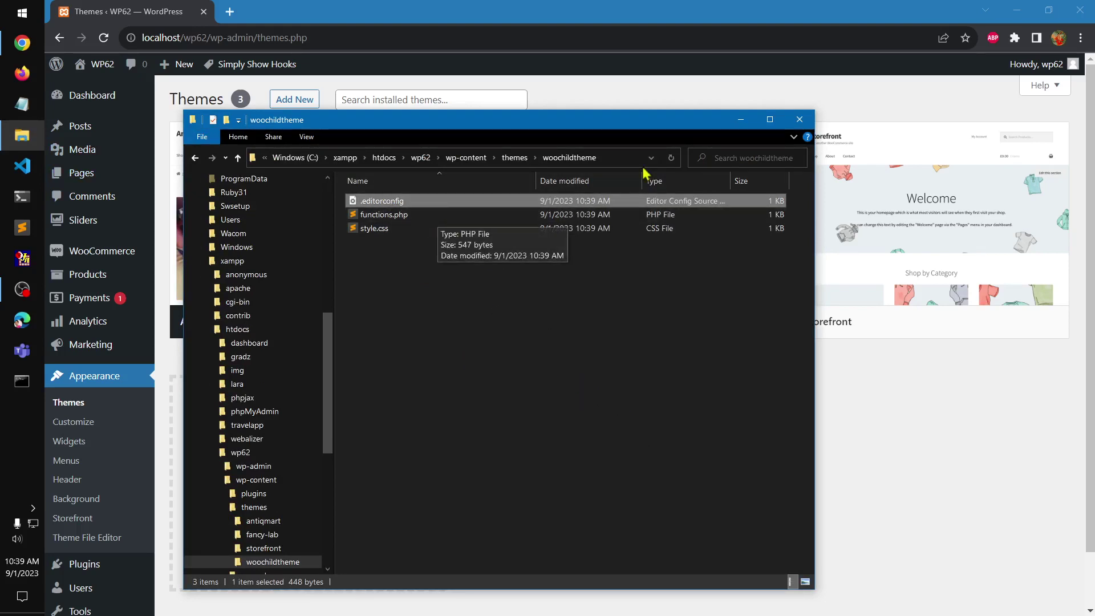
Copy the woochildtheme folder's full path from the address bar.
click(629, 157)
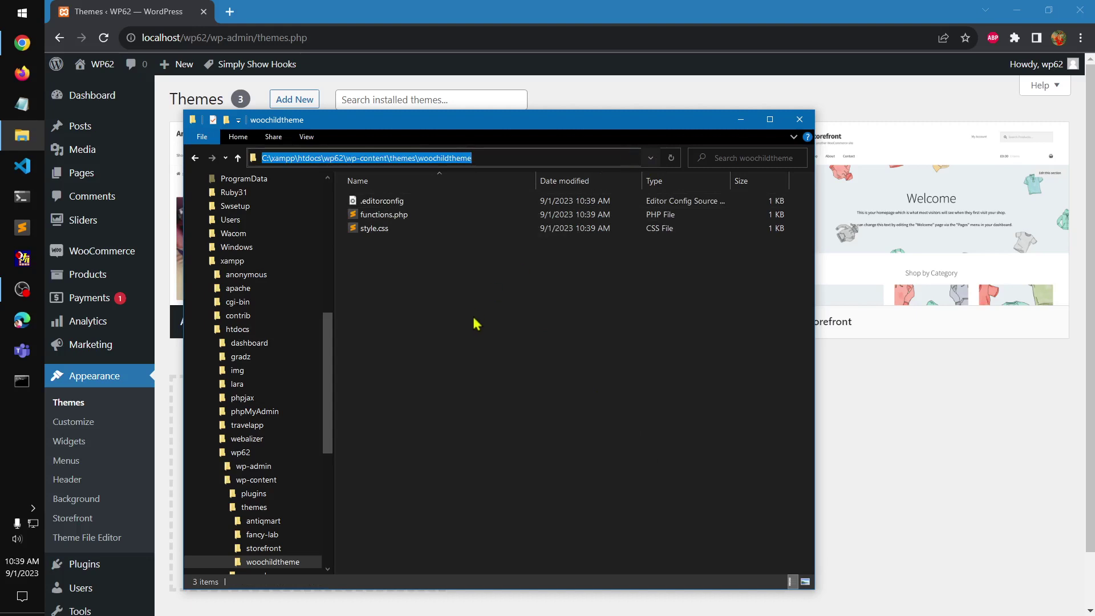
click(477, 302)
click(620, 159)
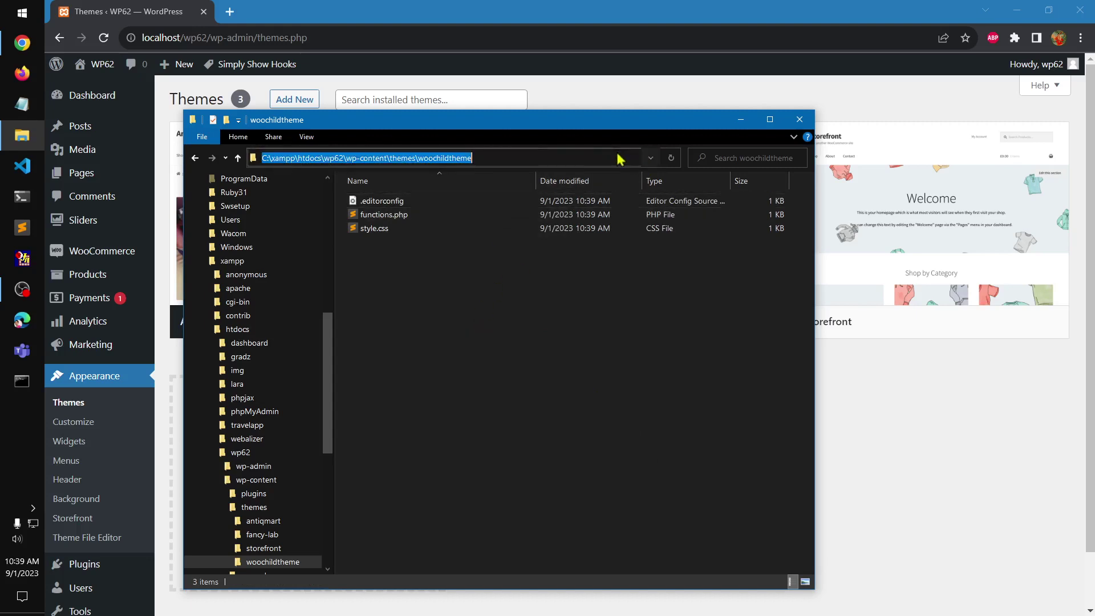
click(513, 157)
drag(474, 158, 257, 159)
right_click(296, 159)
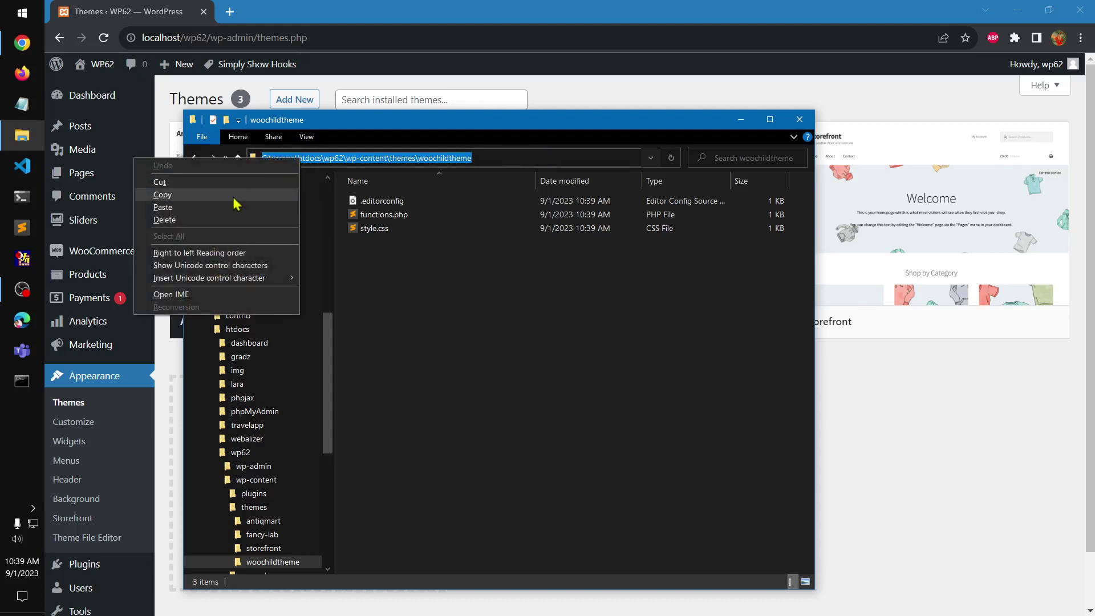
click(171, 195)
Run 'subl' from the address bar to open the folder in Sublime Text.
click(518, 398)
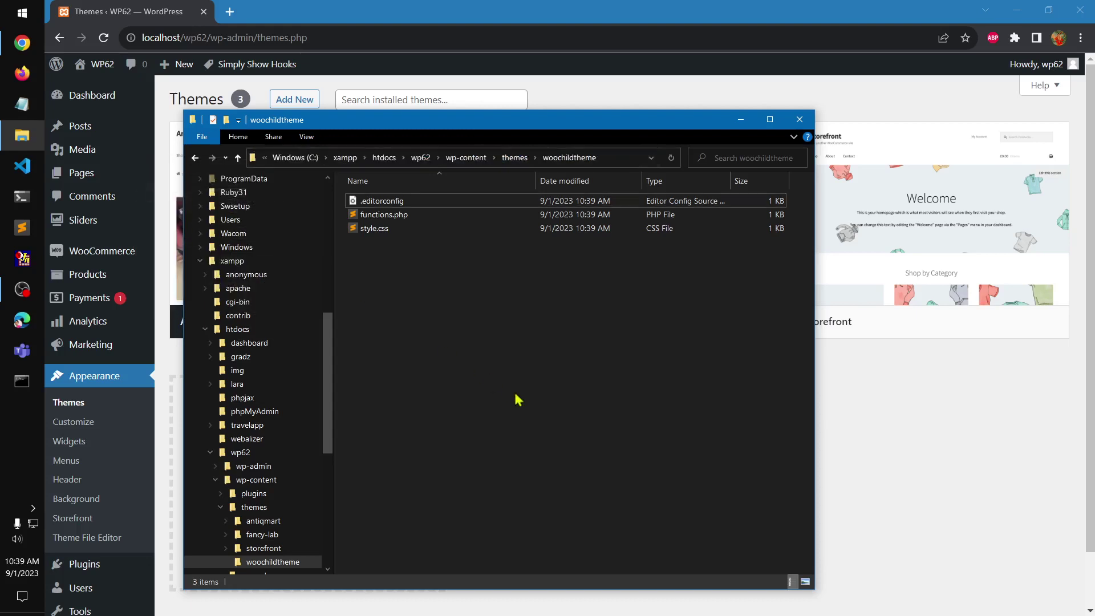
click(628, 158)
text(subl .)
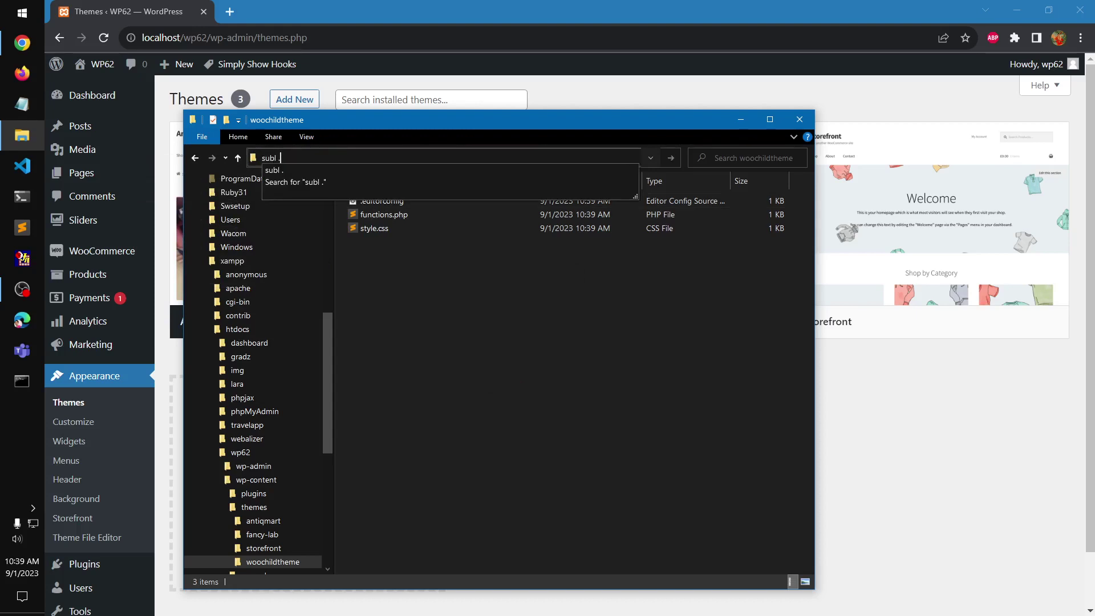
key(Return)
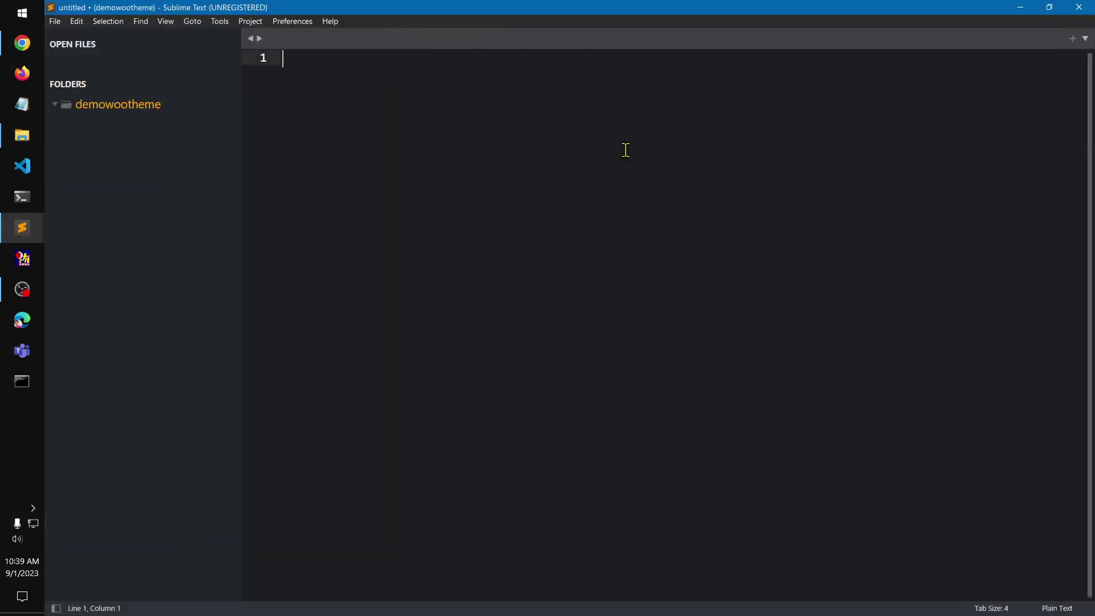
Collapse the demowootheme project, enlarge the editor, and delete the .editorconfig file.
click(54, 105)
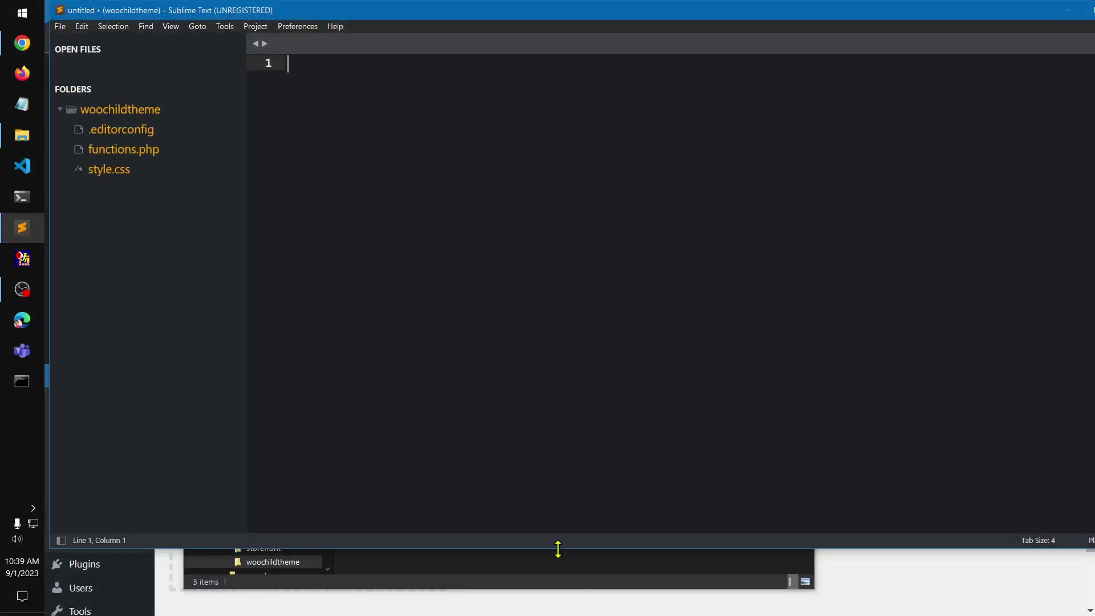
drag(557, 548, 566, 615)
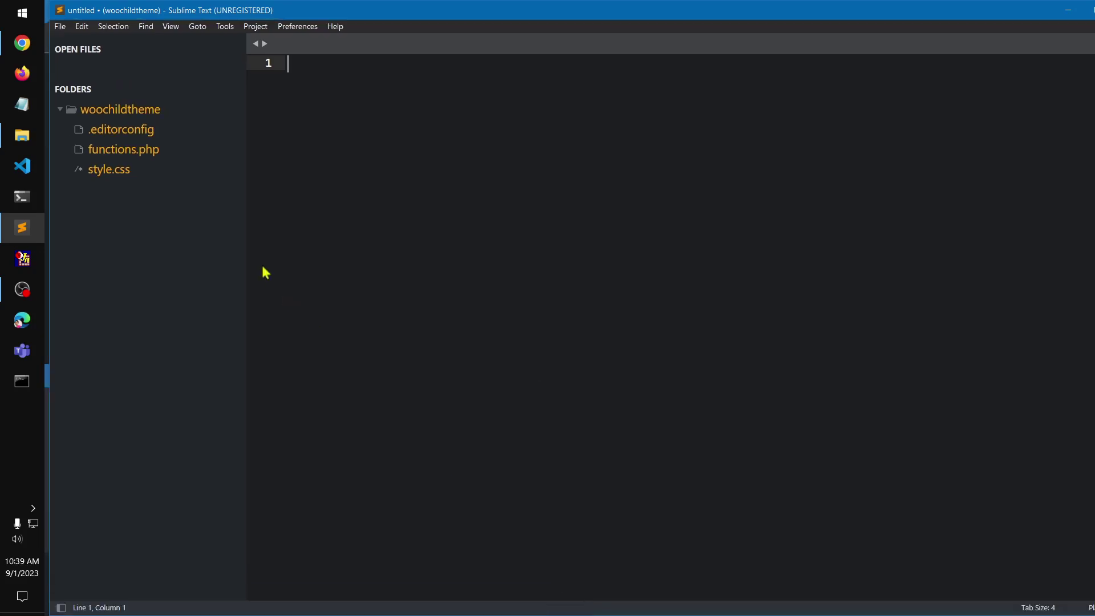
click(138, 135)
right_click(98, 130)
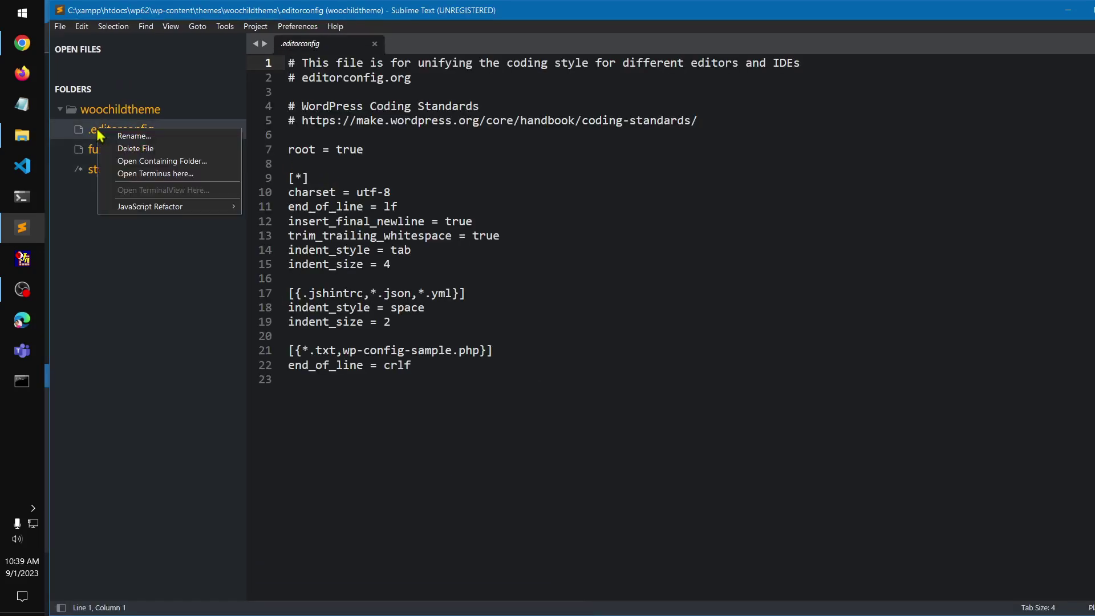
click(122, 150)
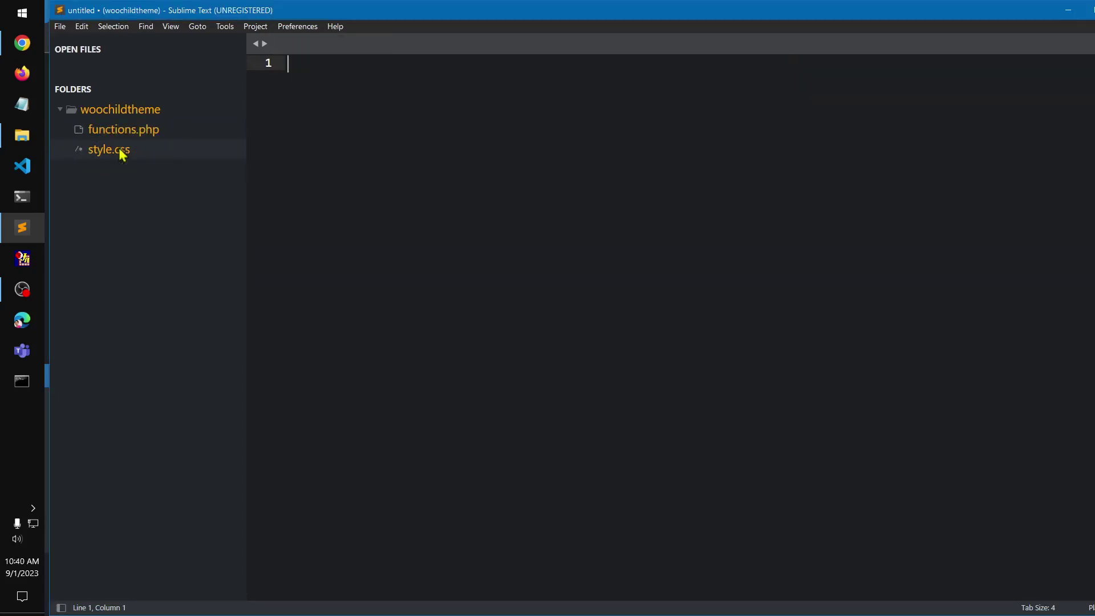
Open style.css, then functions.php, and select its generated enqueue code.
click(105, 155)
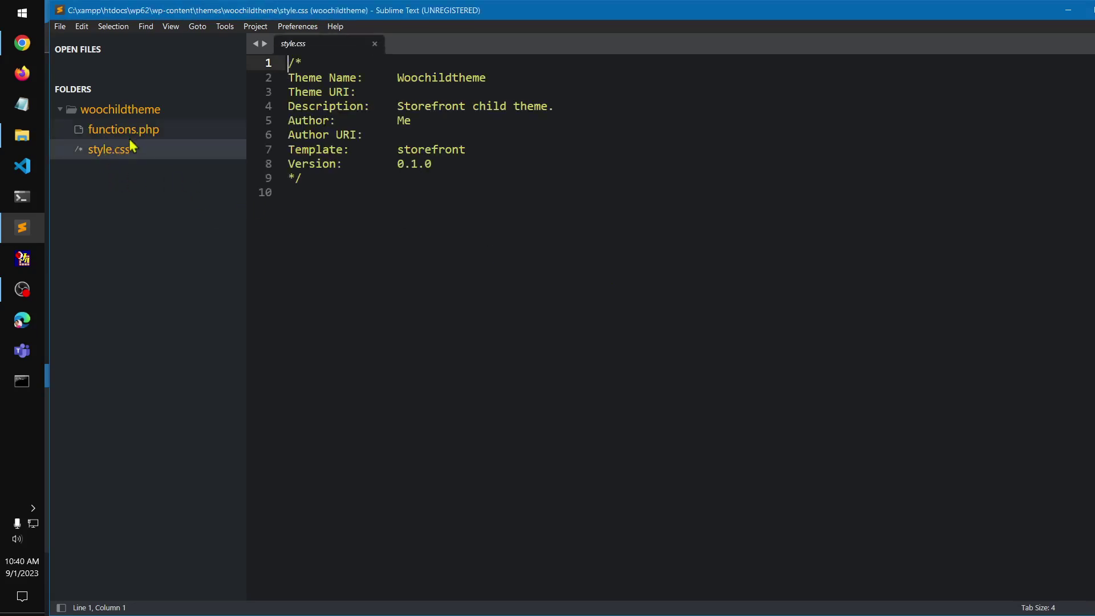
click(133, 135)
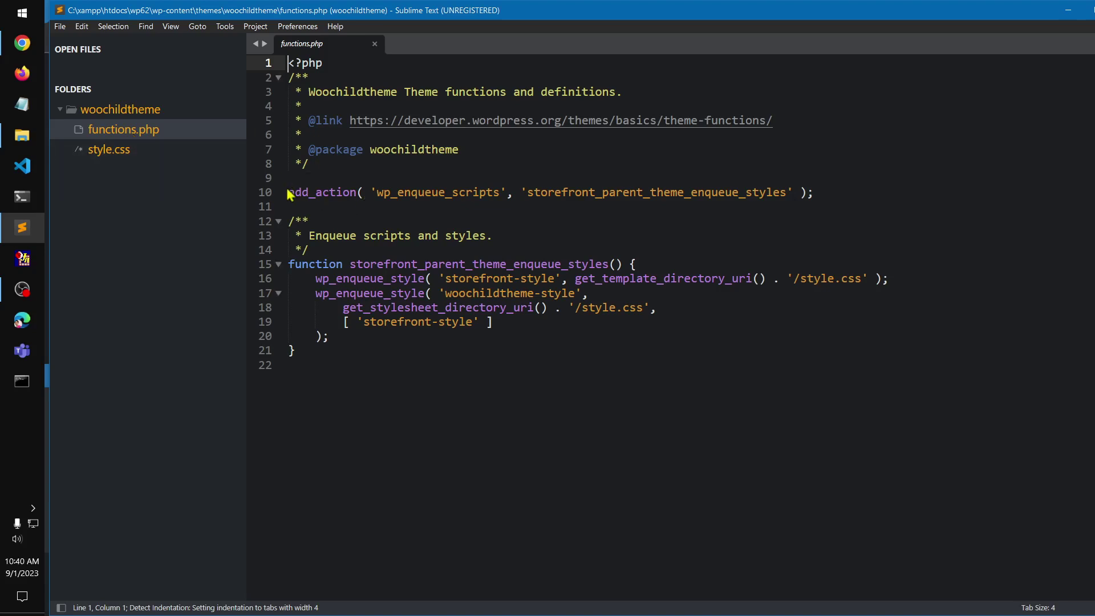
drag(288, 193, 377, 402)
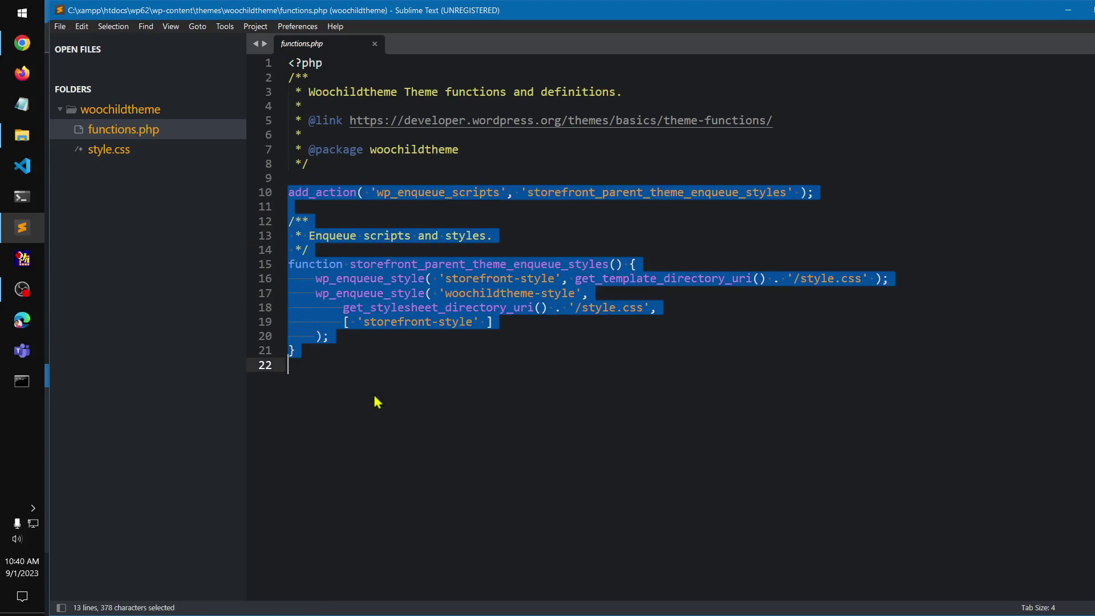
Replace the selected code with the saved enqueue_child_theme_styles function from clipboard history.
key(BackSpace)
key(Return)
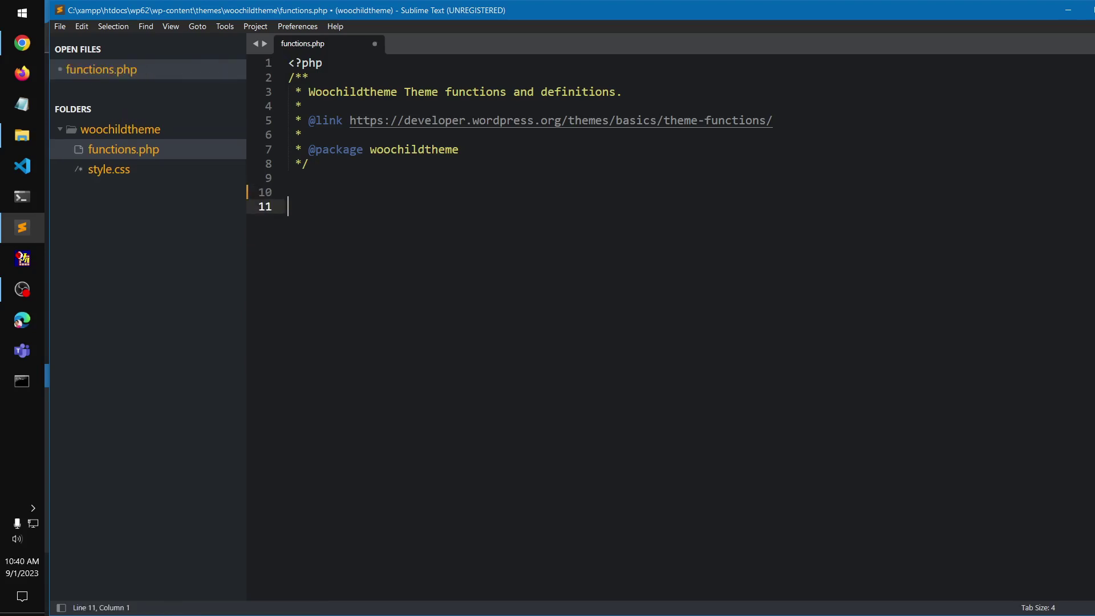
key(super+v)
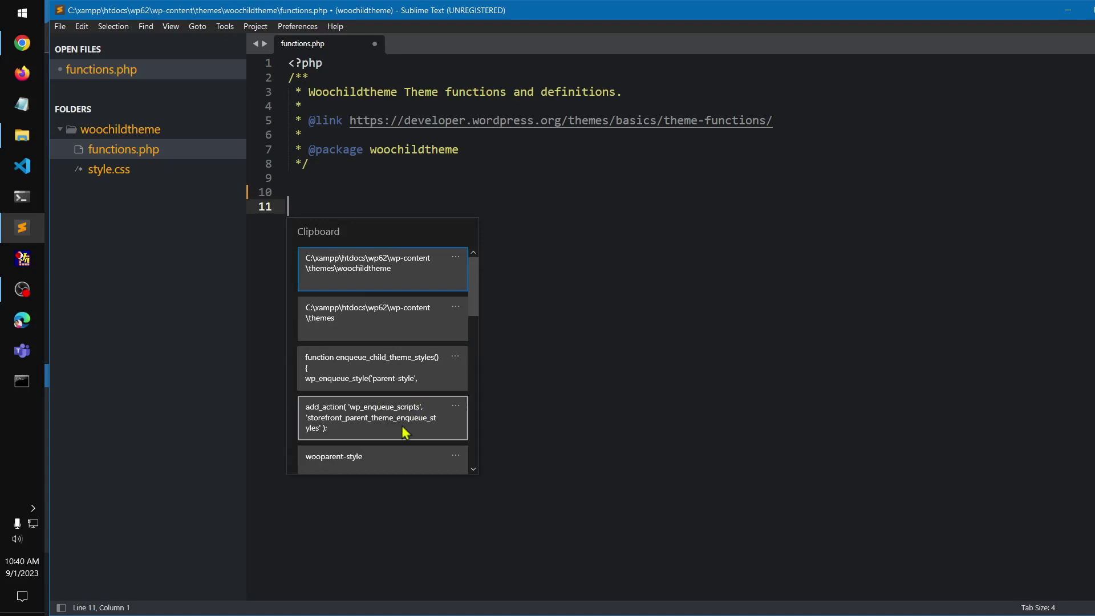
drag(474, 298, 491, 404)
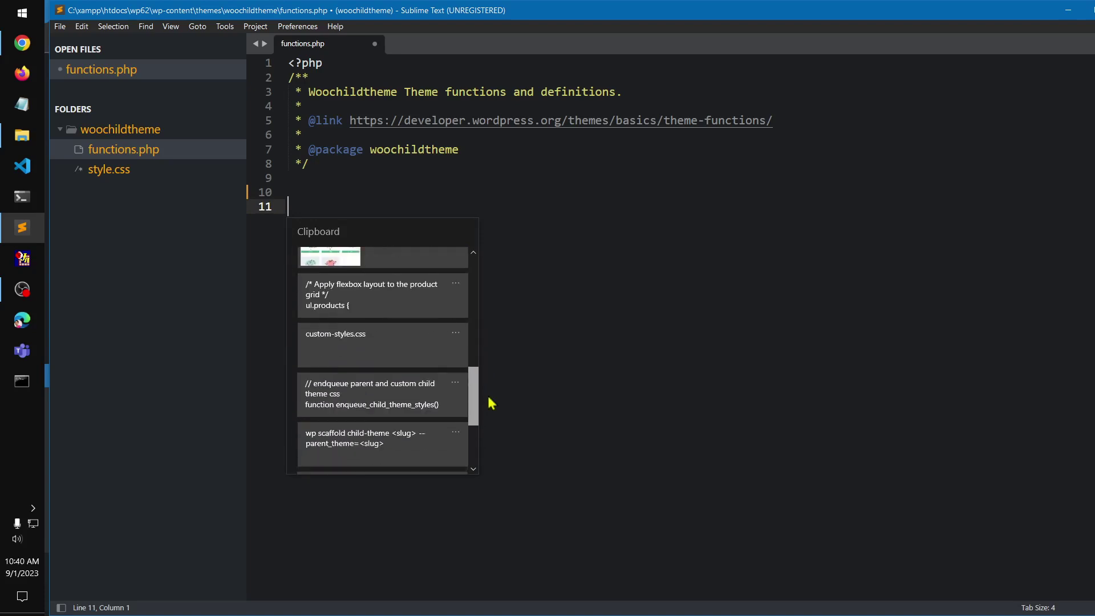
click(425, 394)
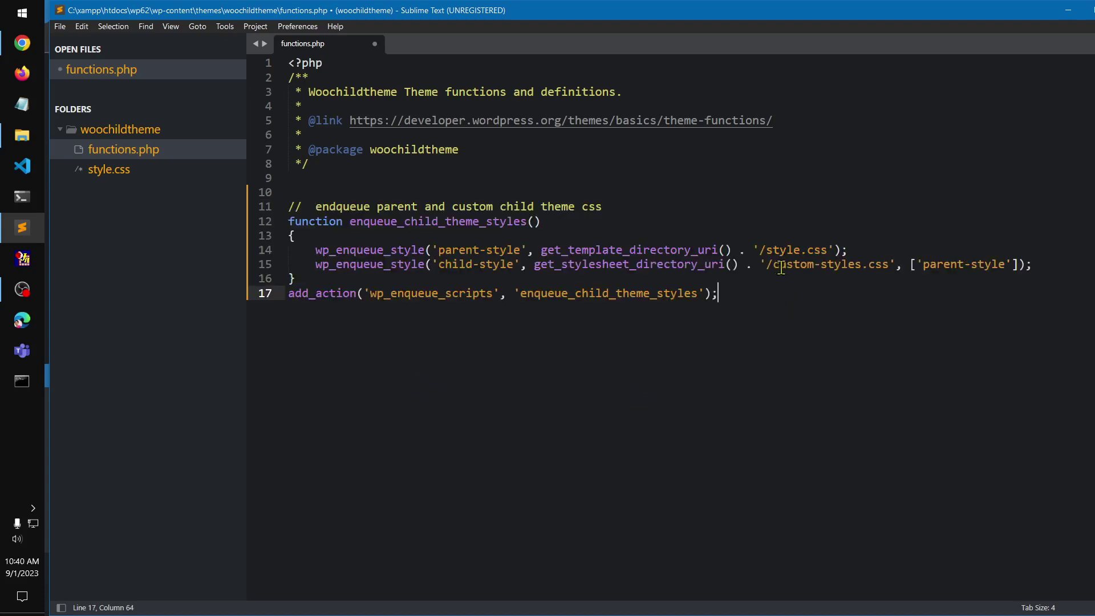
Remove '-styles' so the stylesheet path reads '/custom.css', and save functions.php.
drag(833, 265, 857, 267)
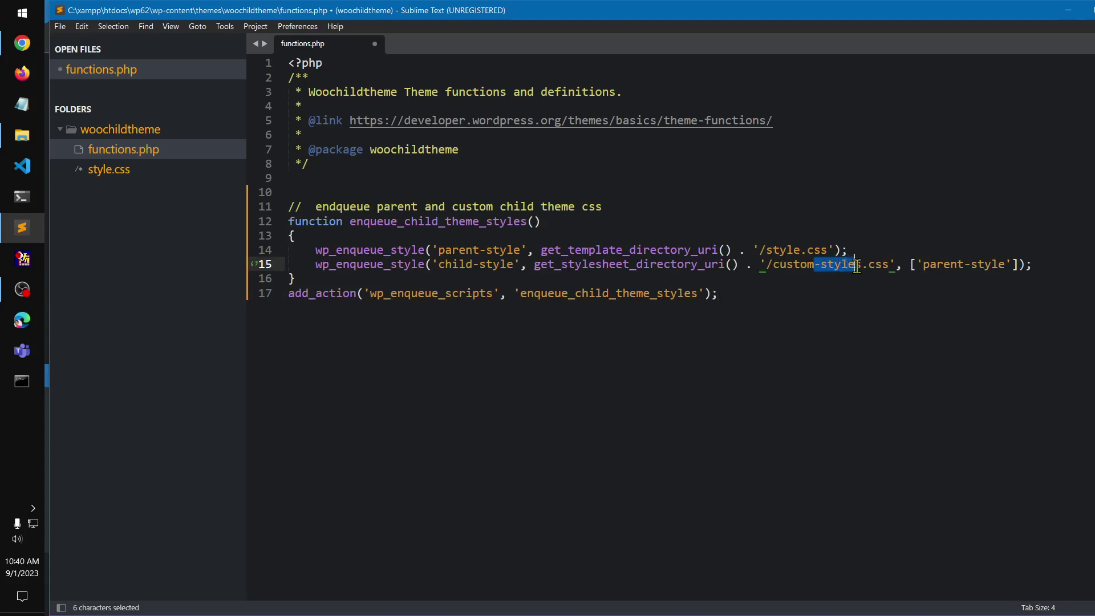
key(BackSpace)
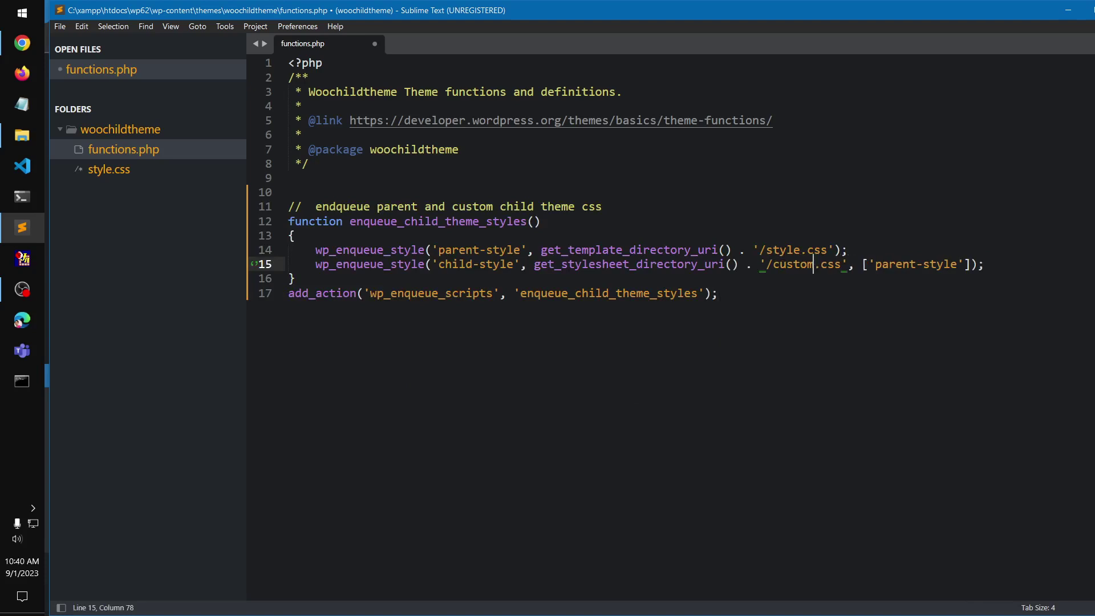
key(ctrl+s)
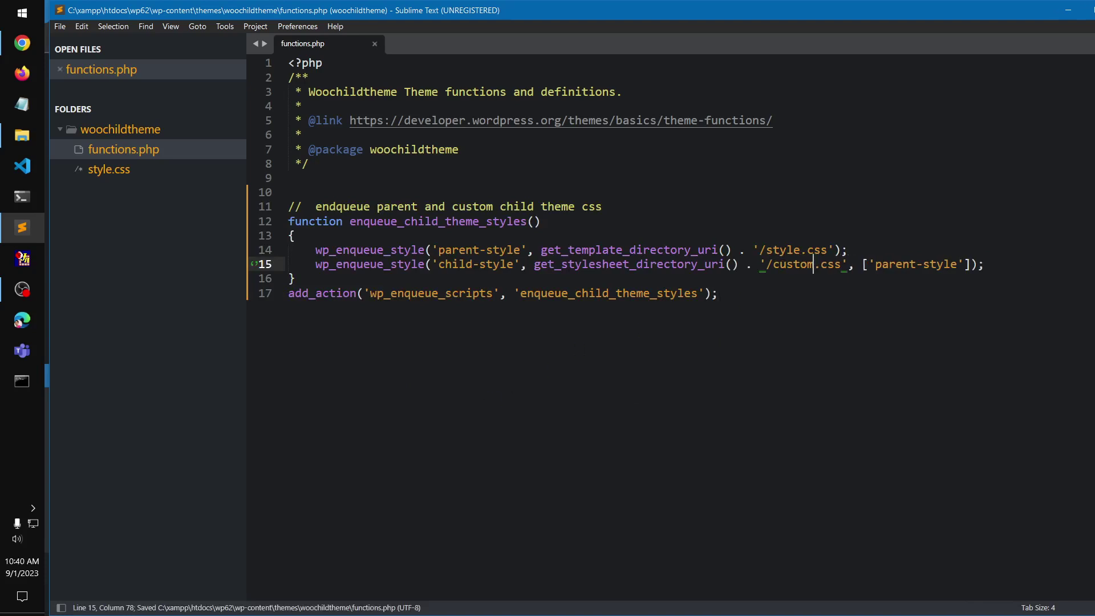
Create custom.css with 'touch custom.css' in the editor terminal and save functions.php.
key(ctrl+grave)
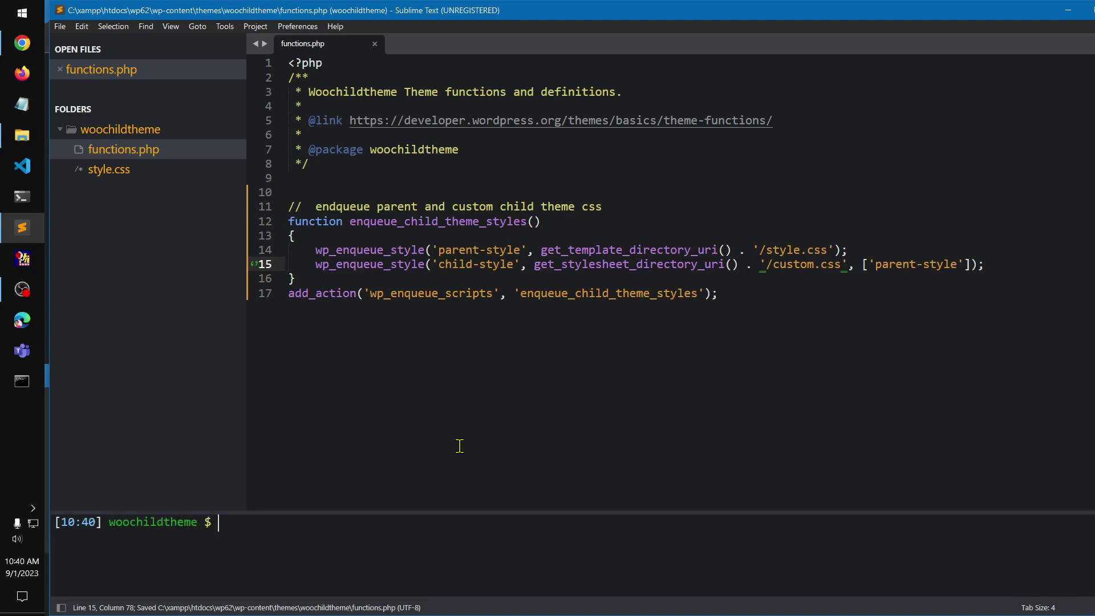
text(touch)
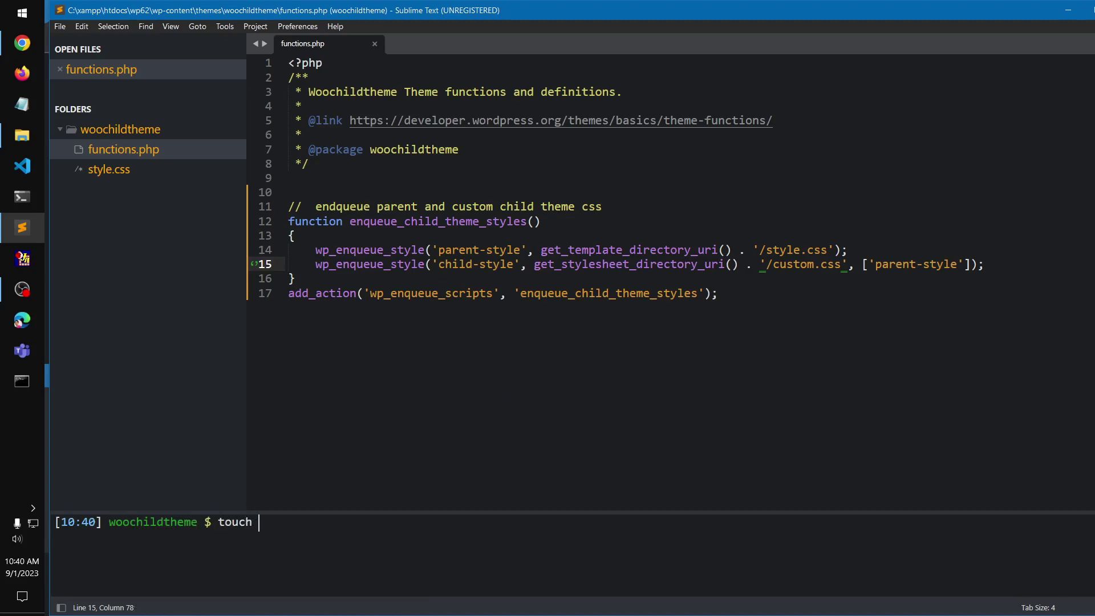
text( custom.css)
key(Return)
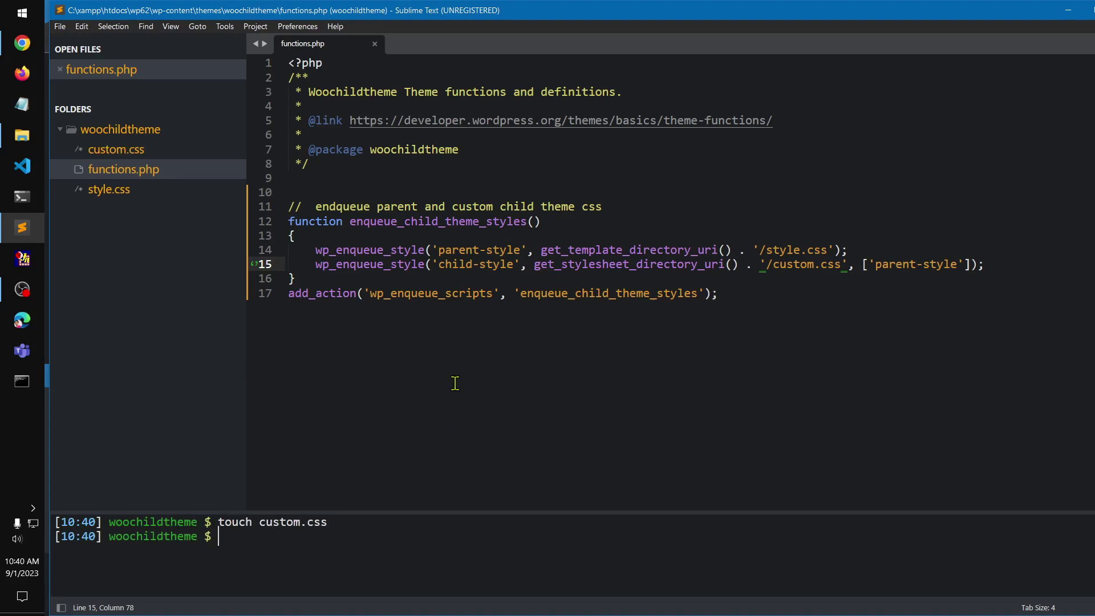
ctrl+click(461, 339)
key(ctrl+s)
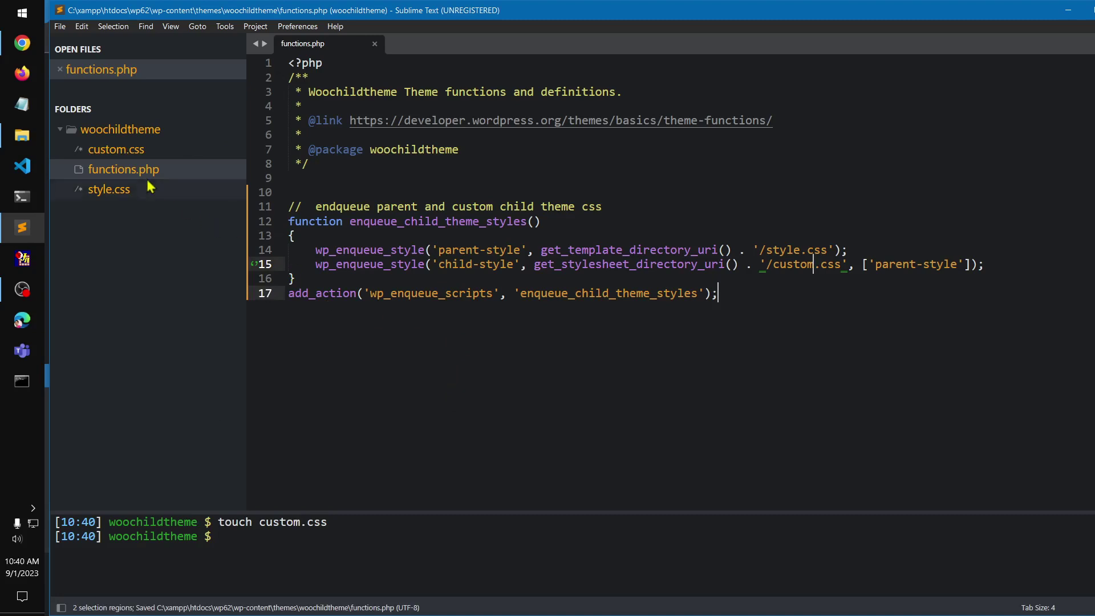
Paste the 82-line product-grid flexbox CSS into custom.css and save it.
click(126, 147)
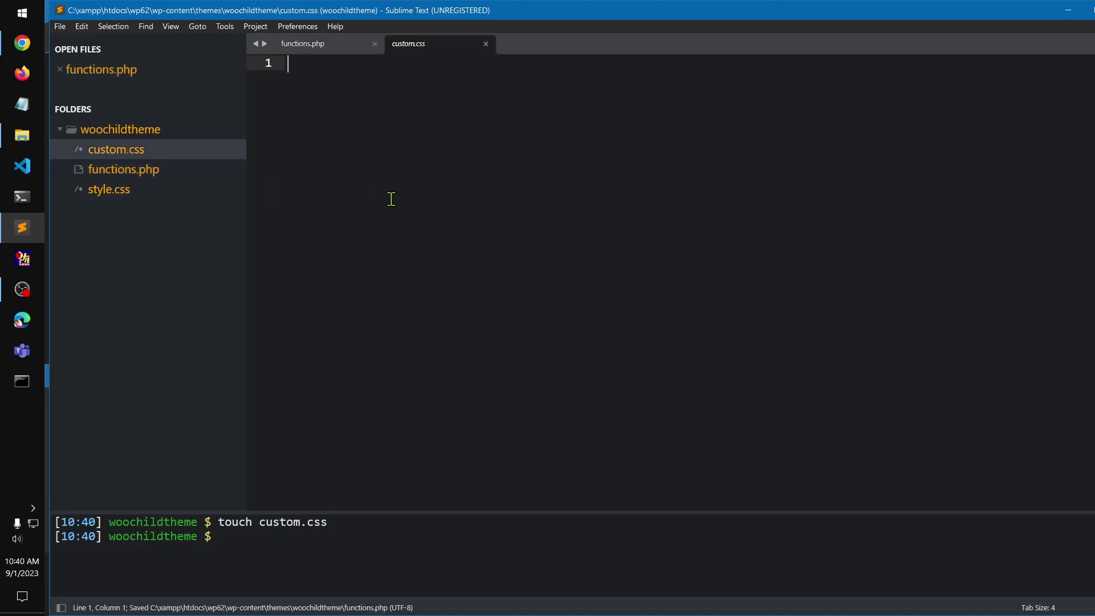
key(super+v)
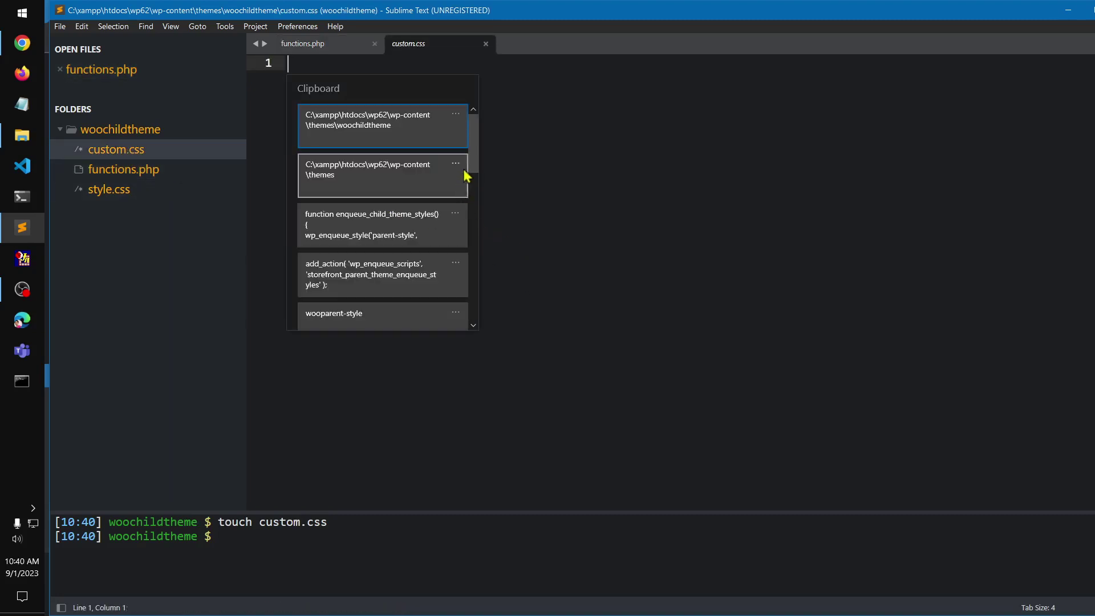
drag(473, 149, 473, 237)
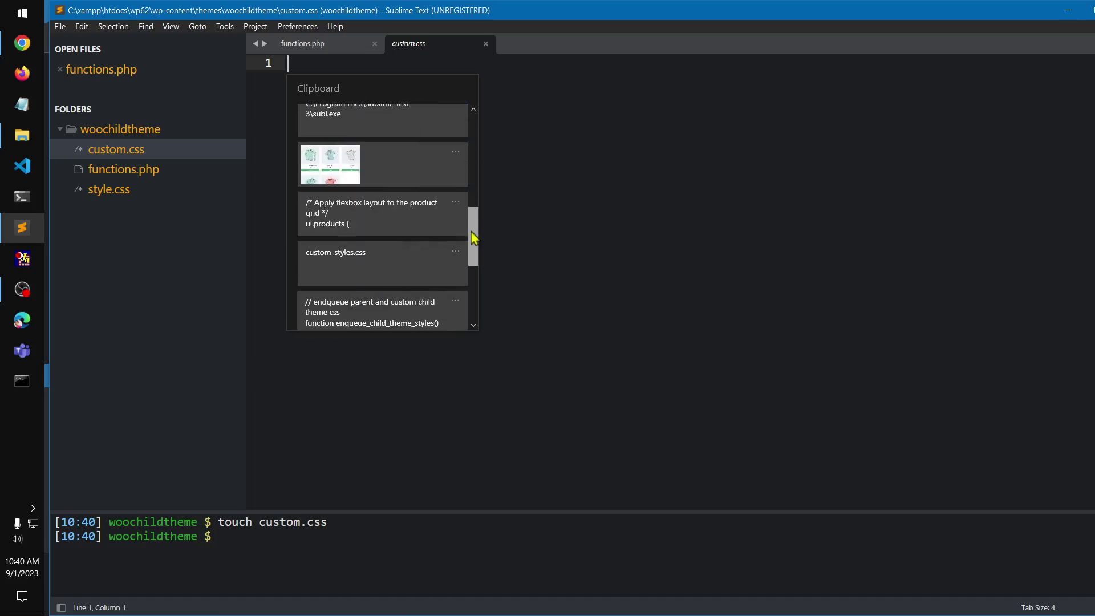
click(414, 218)
key(ctrl+s)
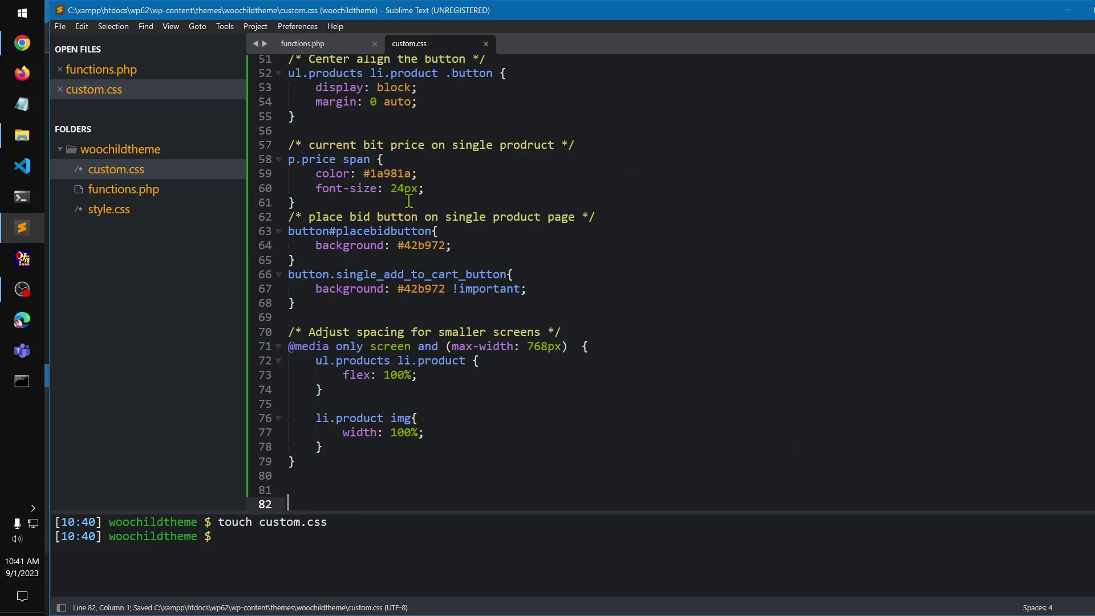
scroll(409, 201, up, 15)
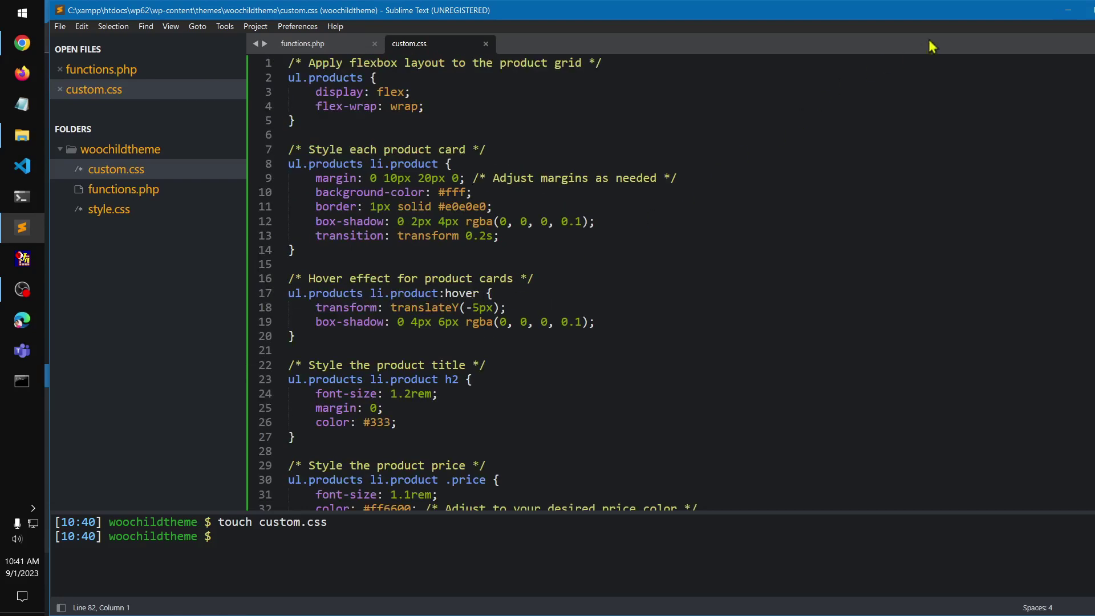
Reload Appearance > Themes and open Woochildtheme's details, confirming version 0.1.0, a Storefront child.
click(1062, 16)
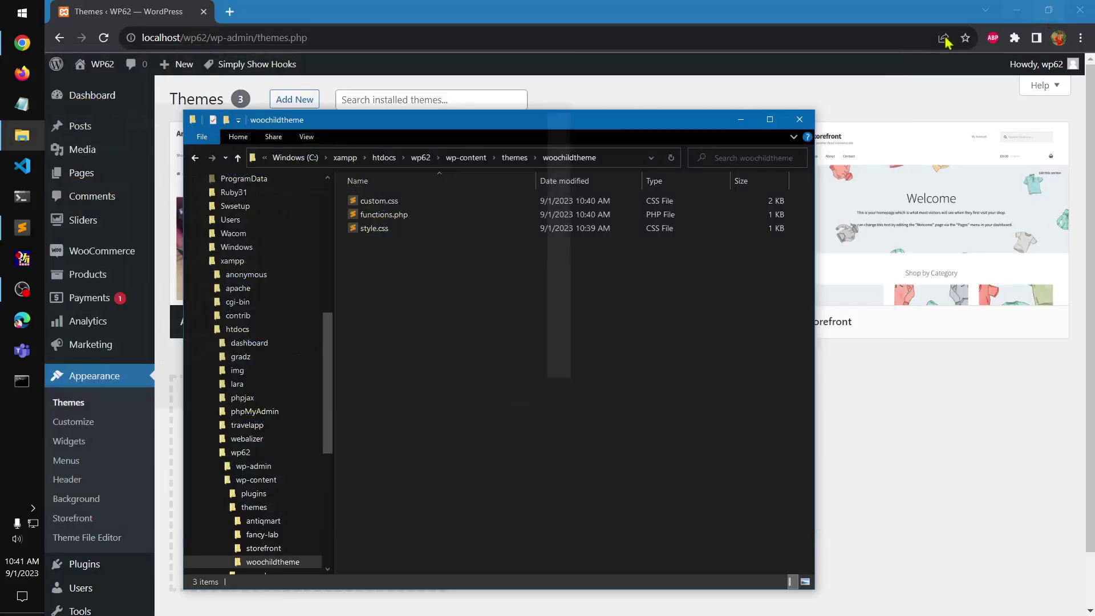
click(741, 121)
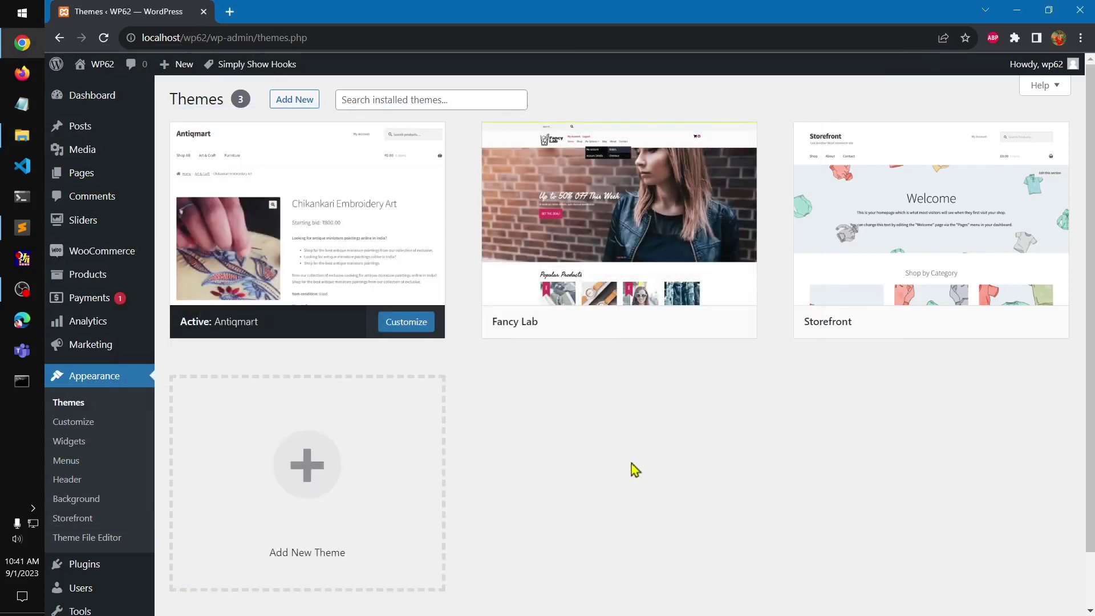
click(106, 41)
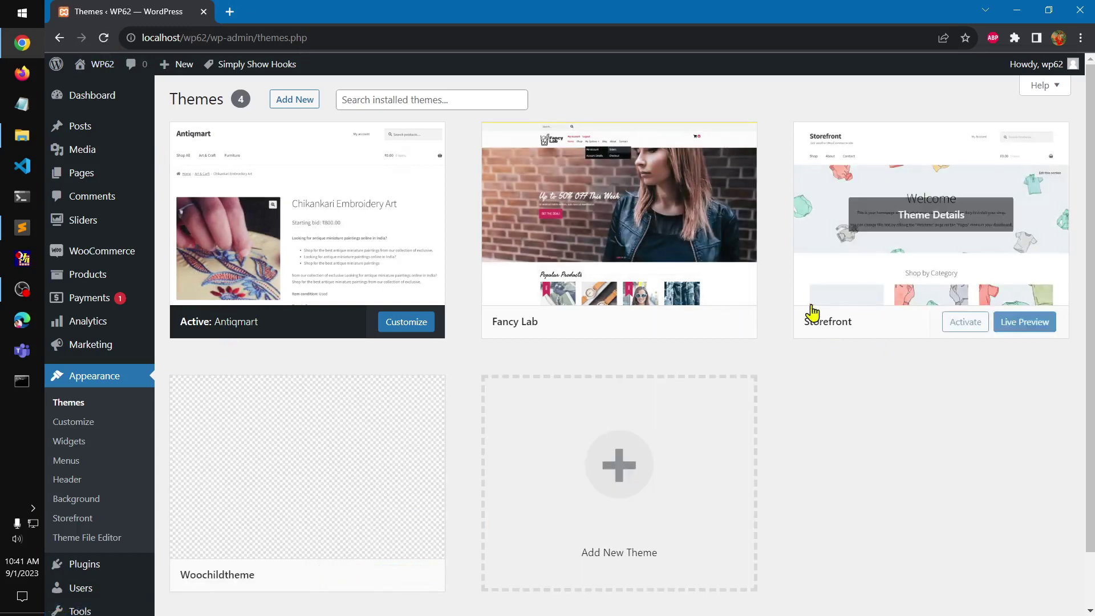
click(243, 504)
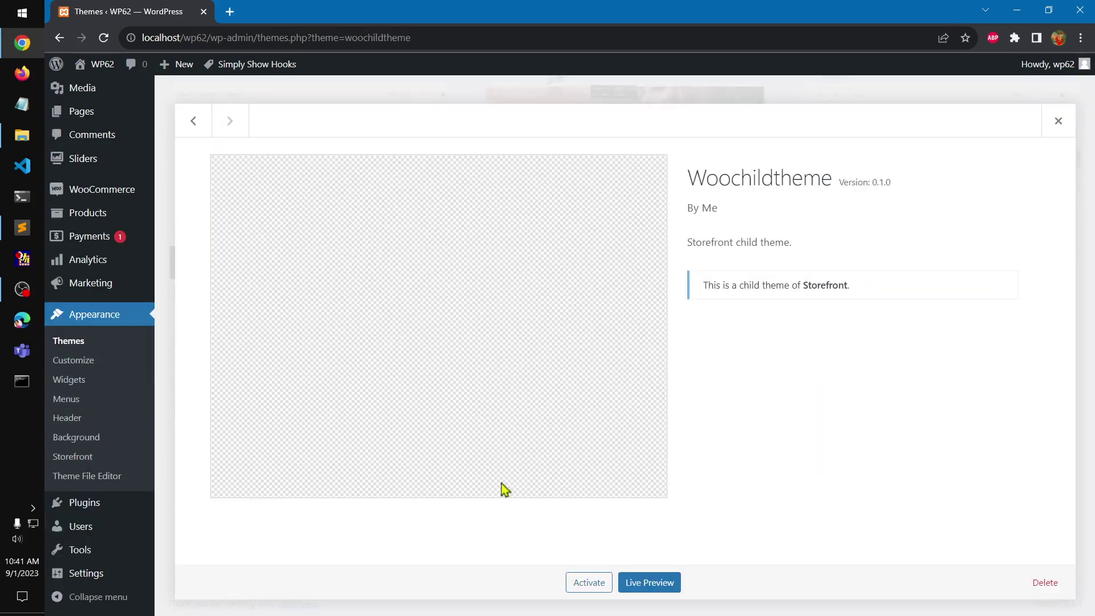
drag(713, 285, 862, 357)
click(862, 357)
Bring the woochildtheme folder forward to review custom.css, functions.php and style.css.
click(1018, 12)
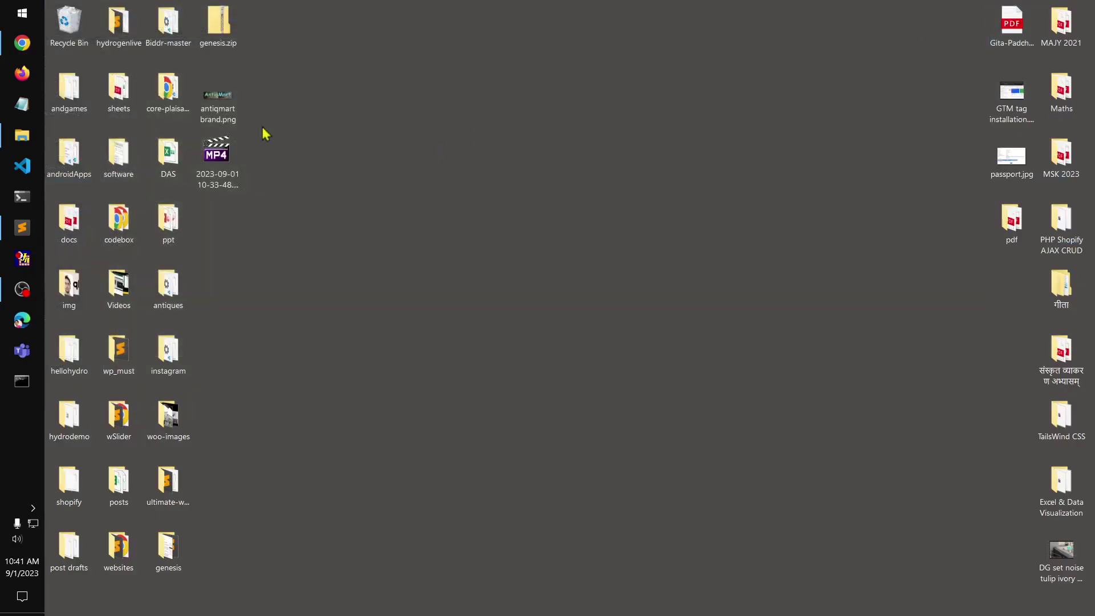
click(20, 136)
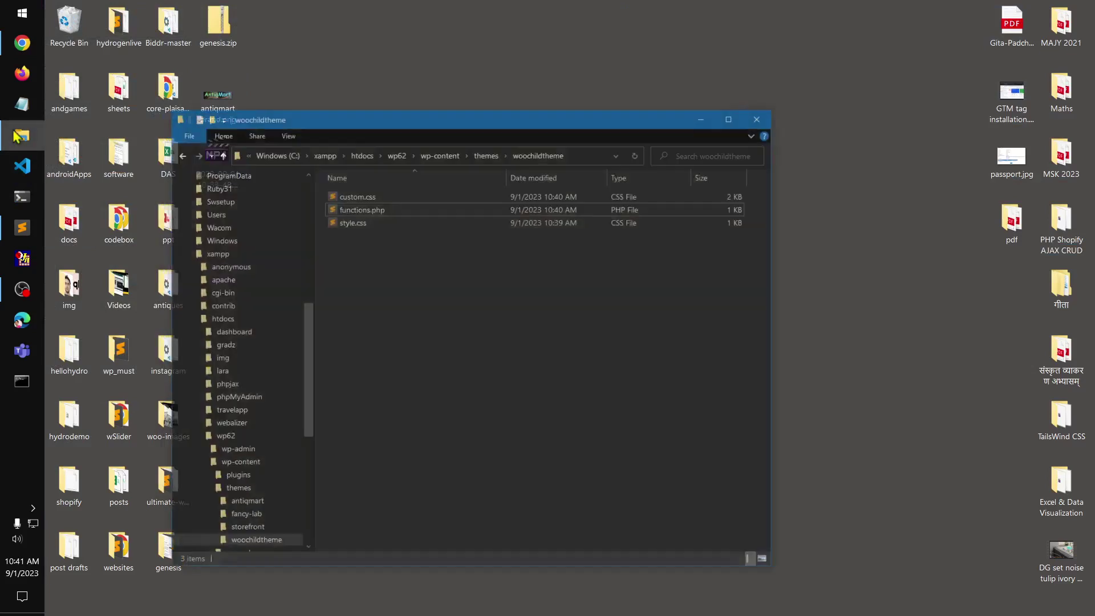
click(22, 228)
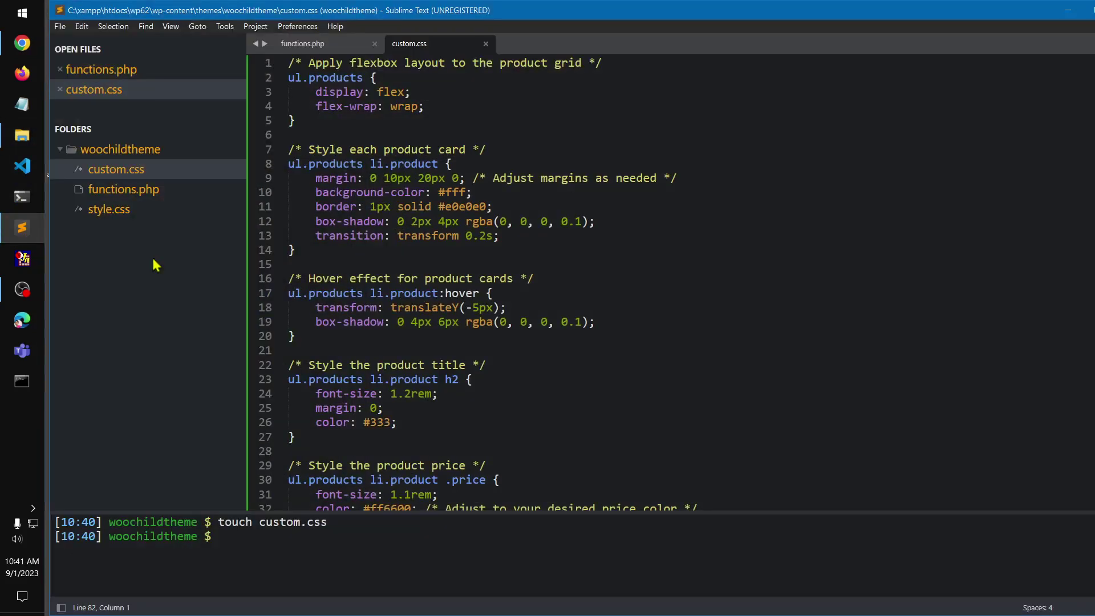
click(22, 136)
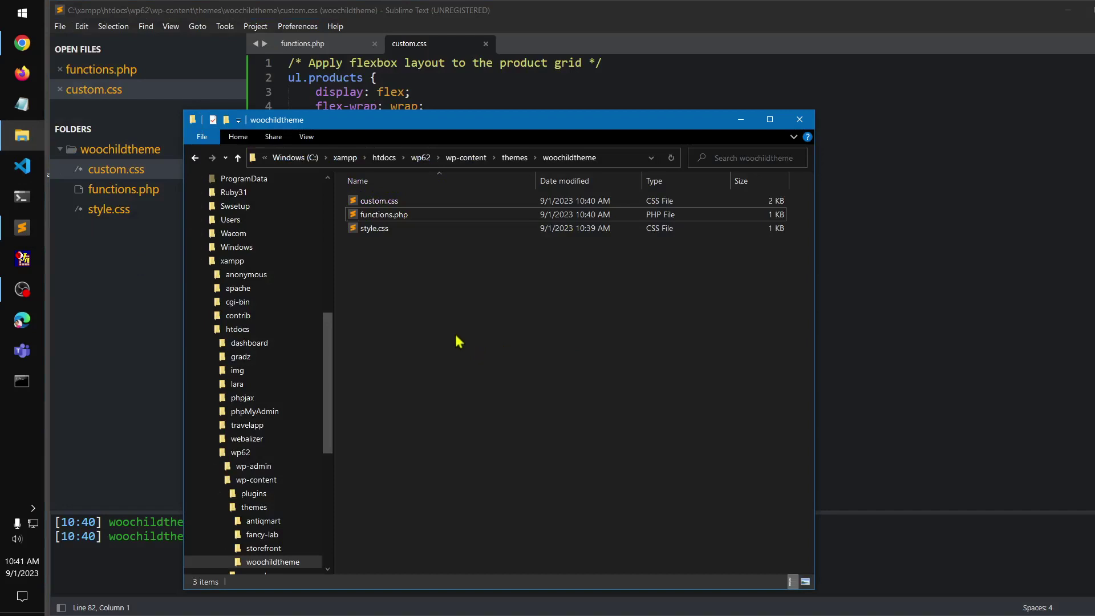
right_click(440, 312)
click(504, 365)
key(super+v)
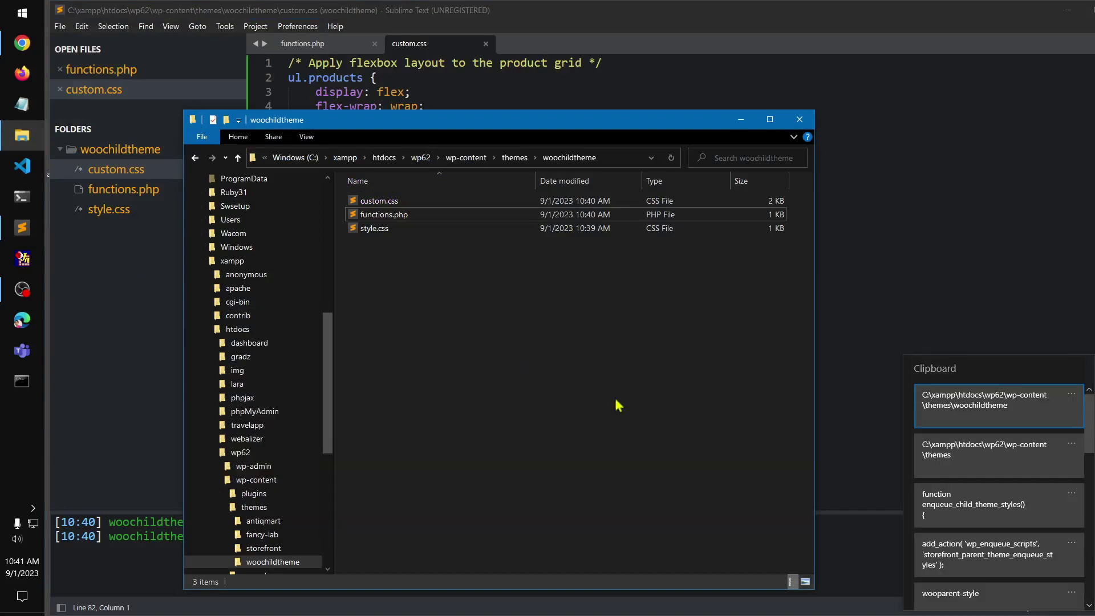
scroll(1087, 434, down, 5)
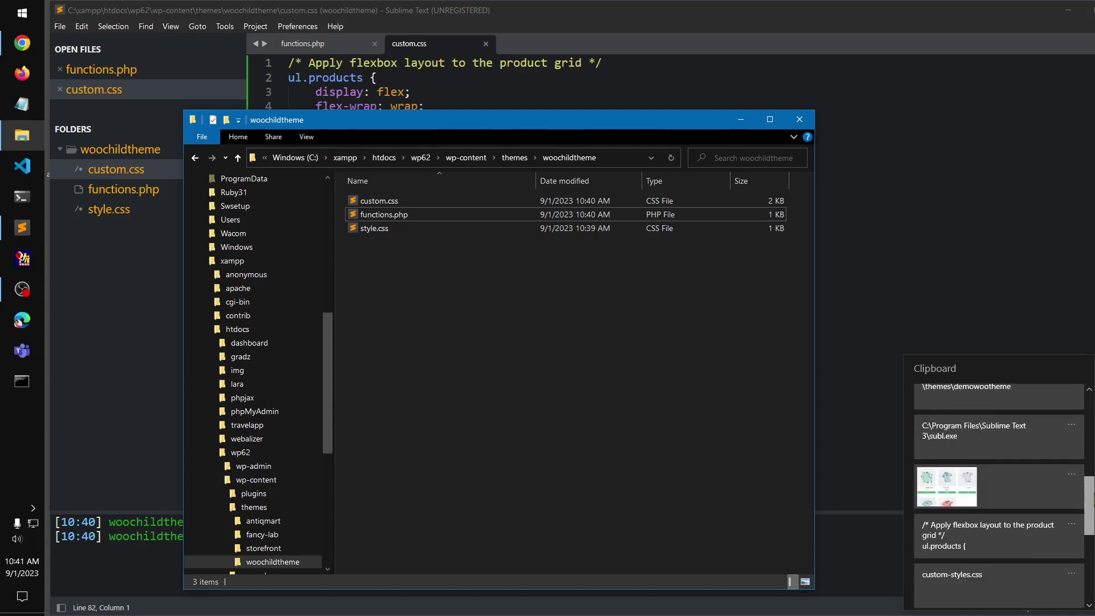
click(1032, 485)
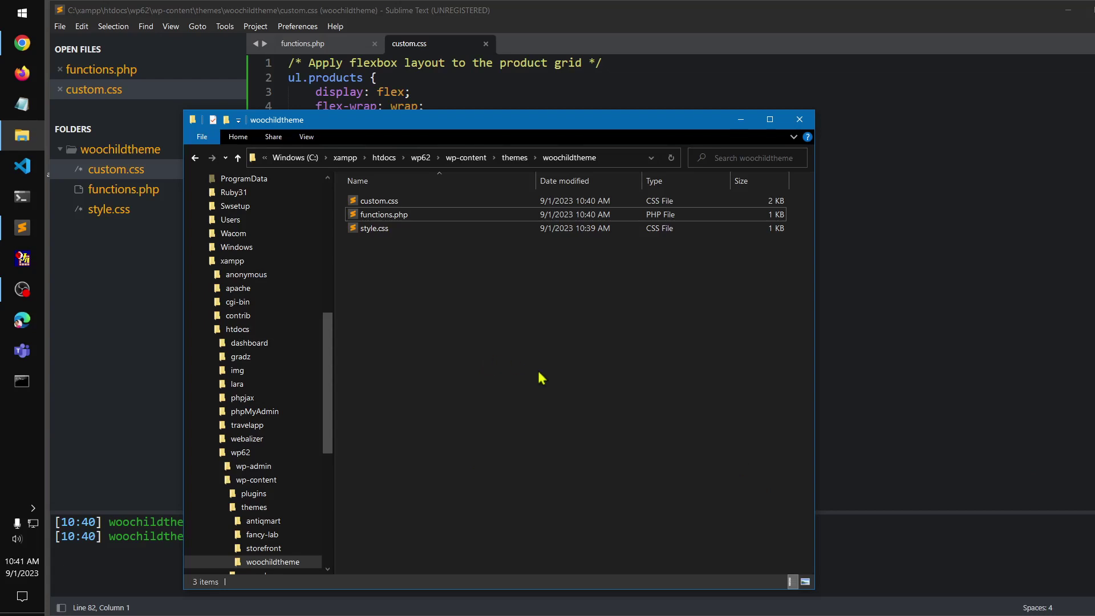
Dismiss the folder's context menus and minimise all windows to show the desktop.
right_click(439, 345)
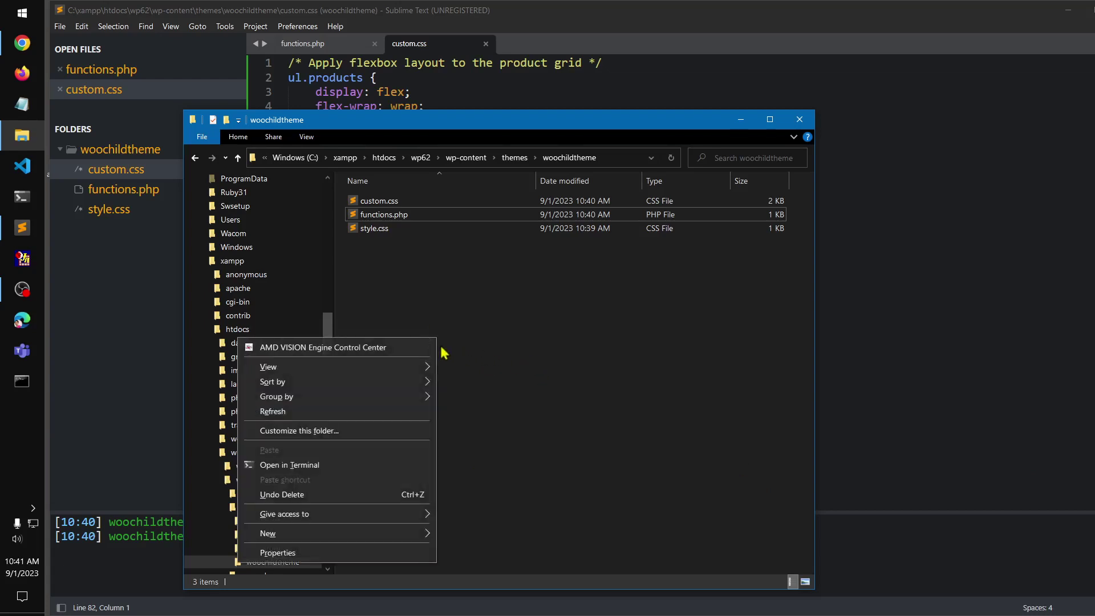
click(535, 412)
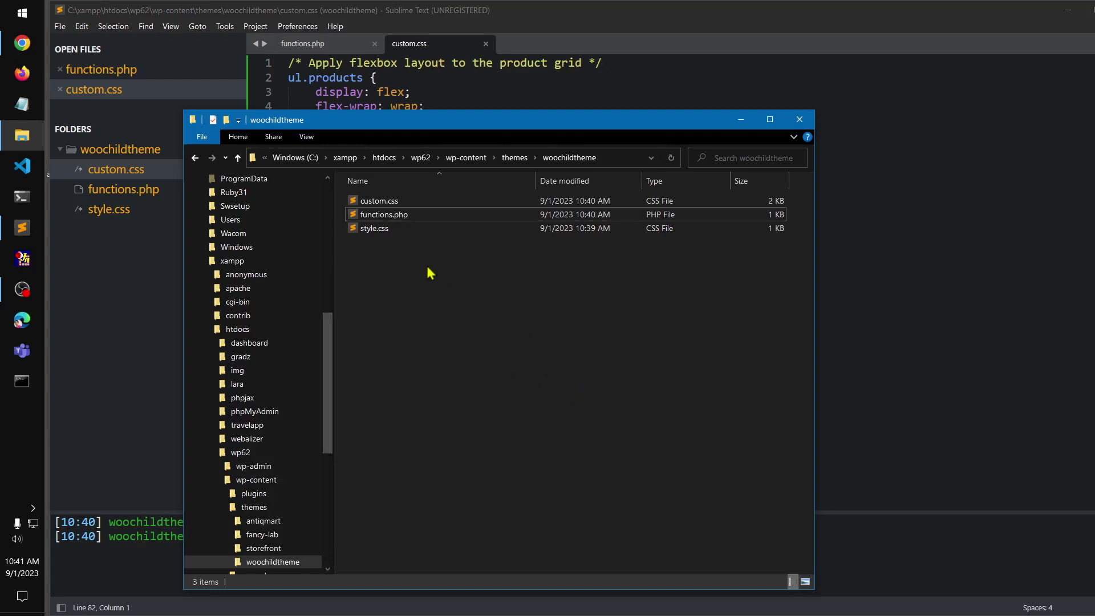
right_click(487, 318)
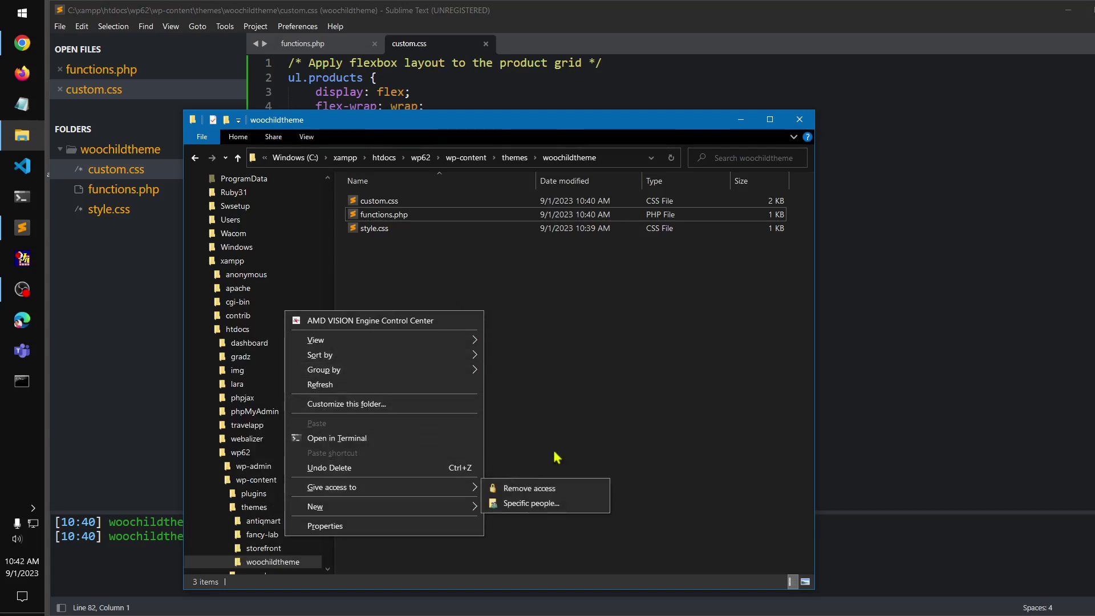
click(609, 402)
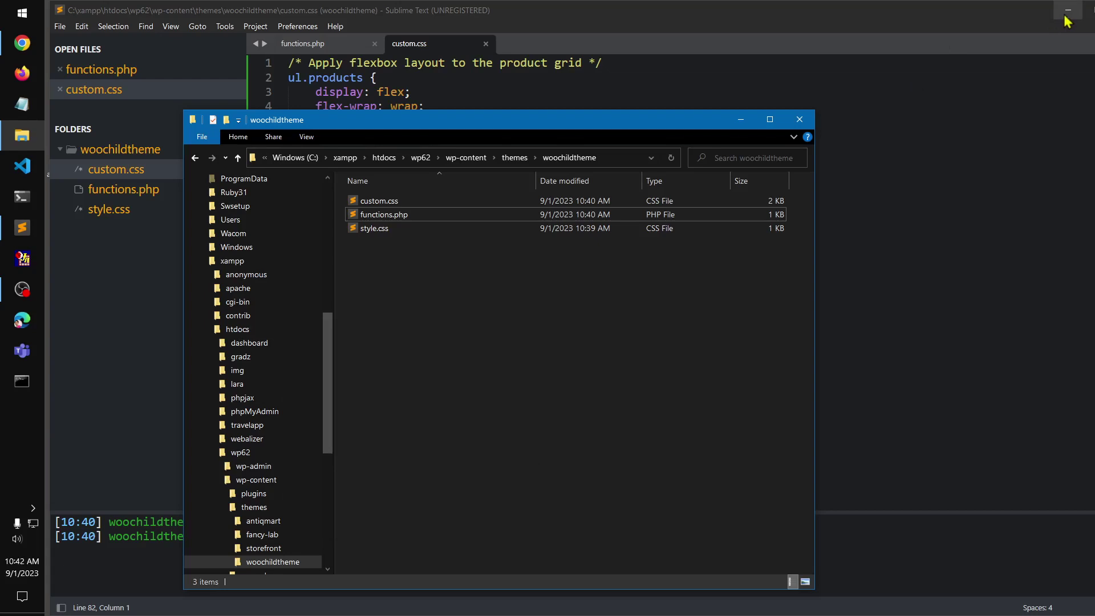
key(super+d)
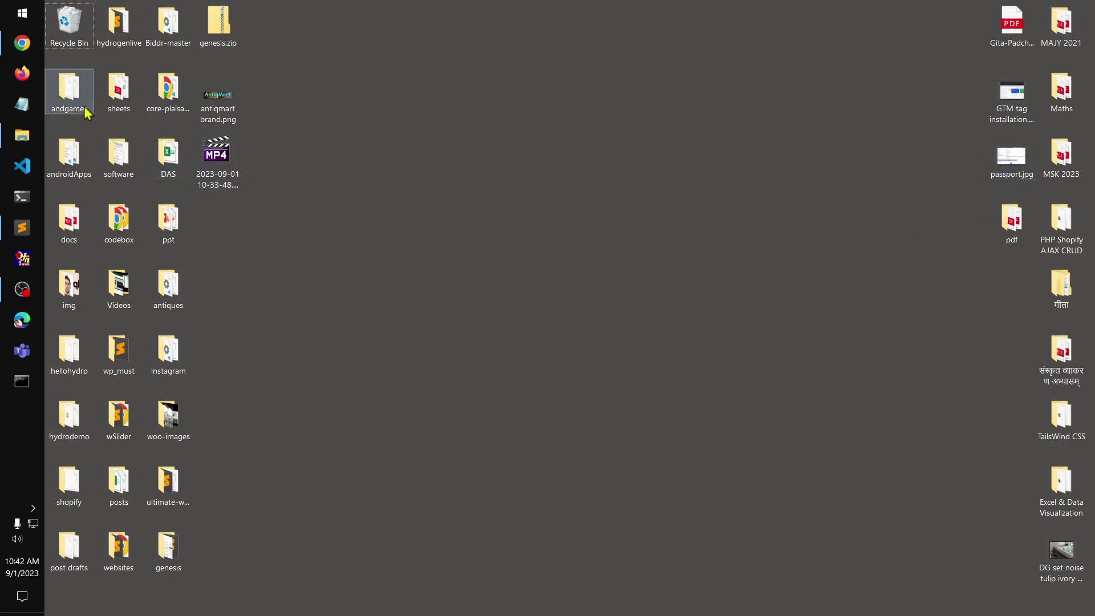
Open Downloads and preview the 'customize woocommerse theme (1).png' screenshot, then close it.
click(22, 136)
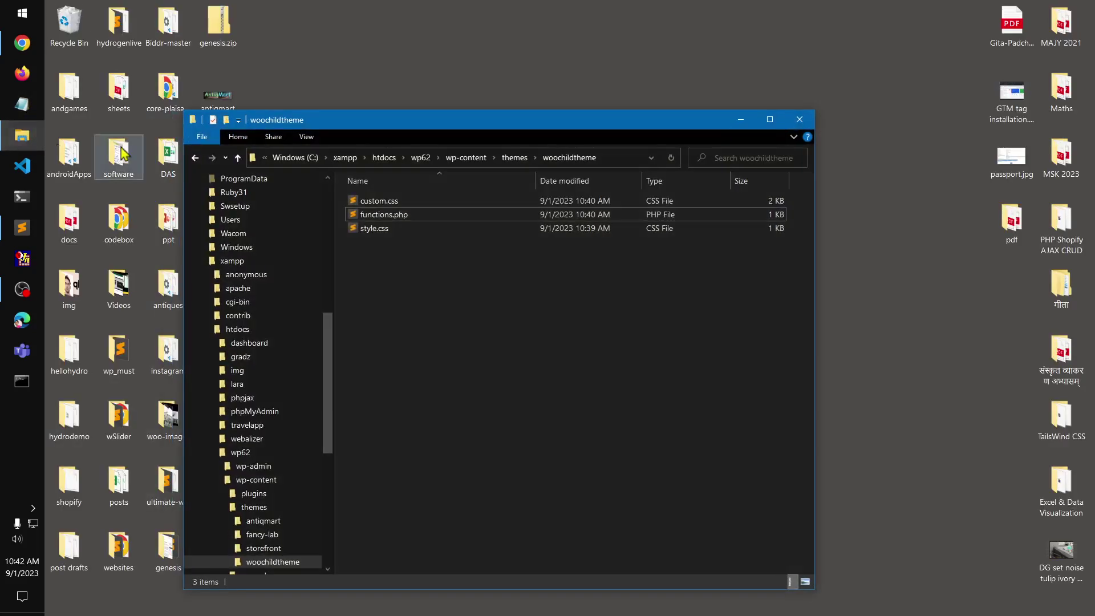
scroll(256, 296, up, 9)
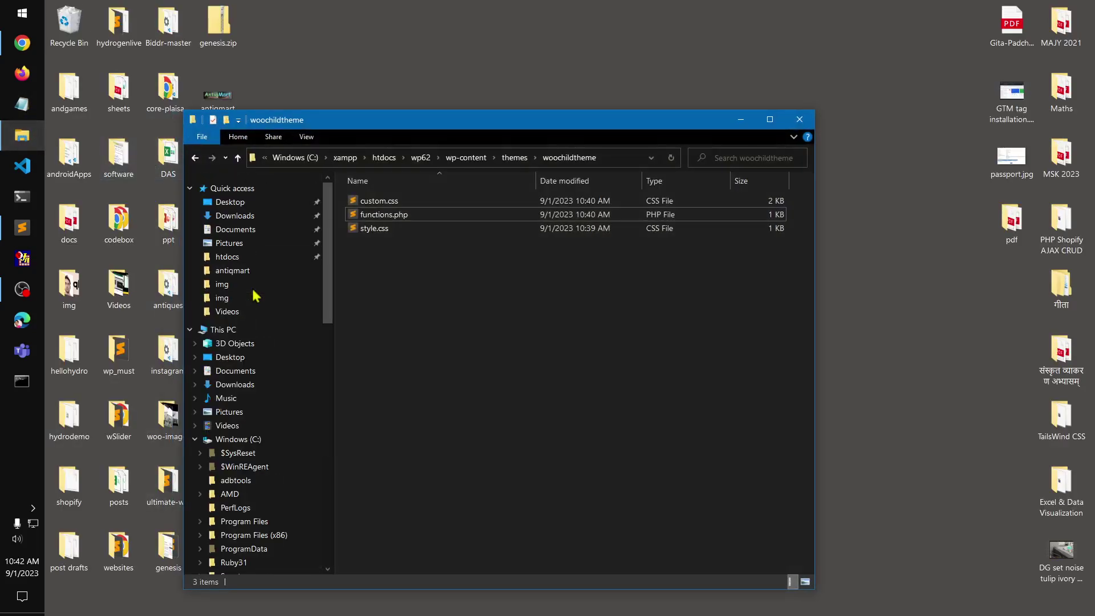
click(240, 221)
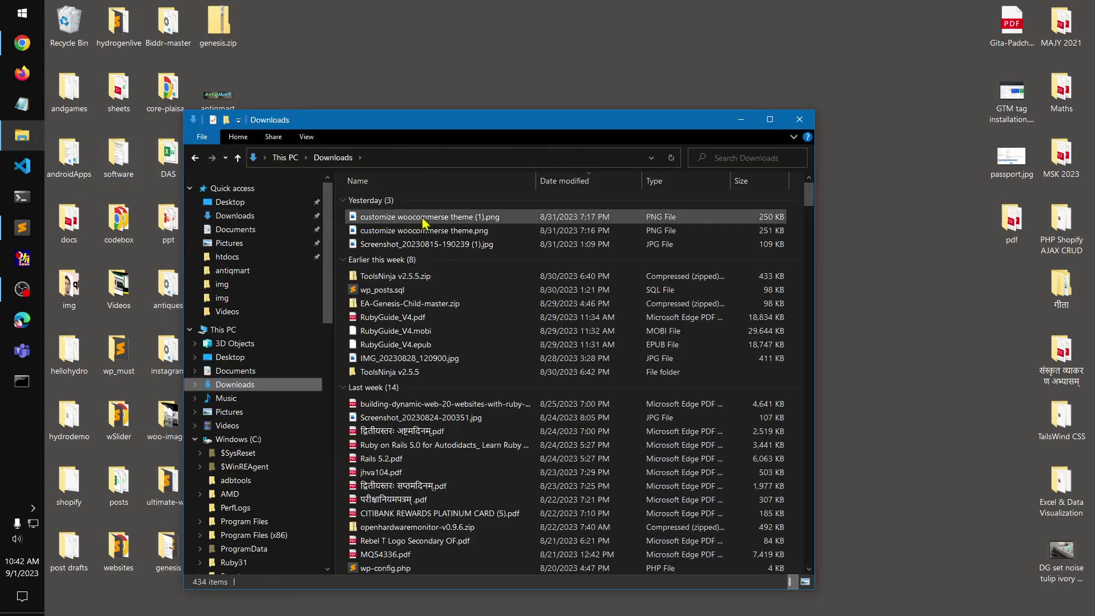
double_click(437, 249)
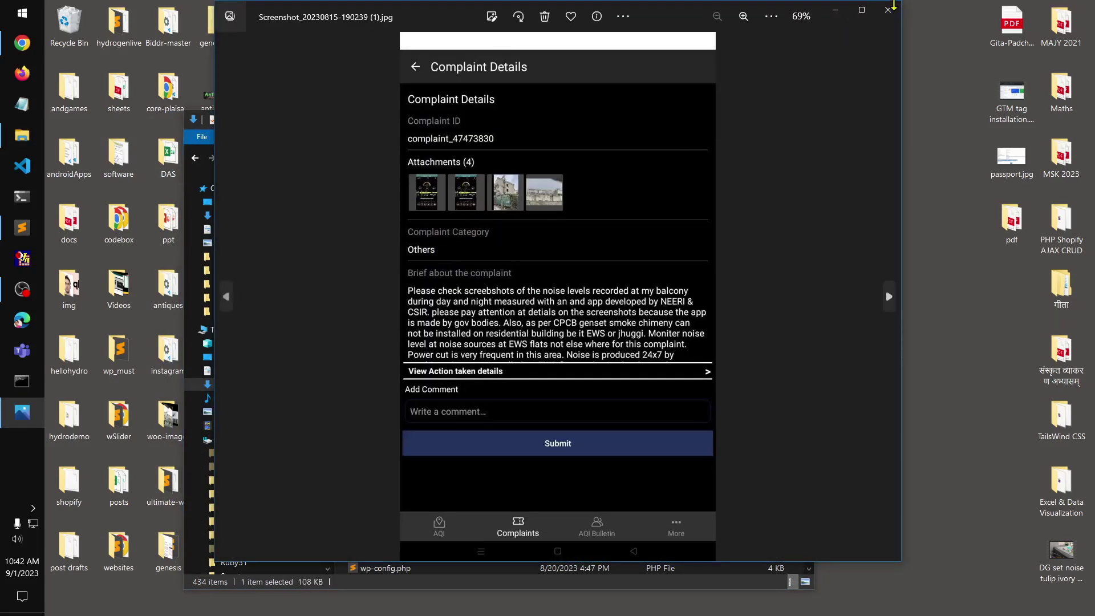
click(888, 9)
click(386, 223)
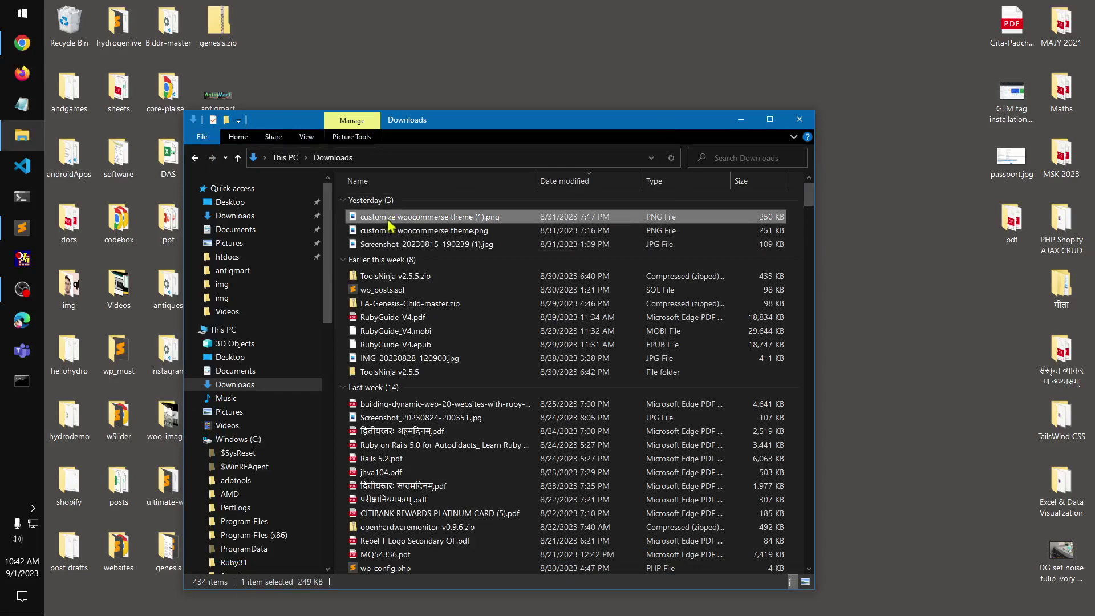
click(388, 222)
Return to Chrome's Woochildtheme details page, which still lacks a screenshot.
click(800, 119)
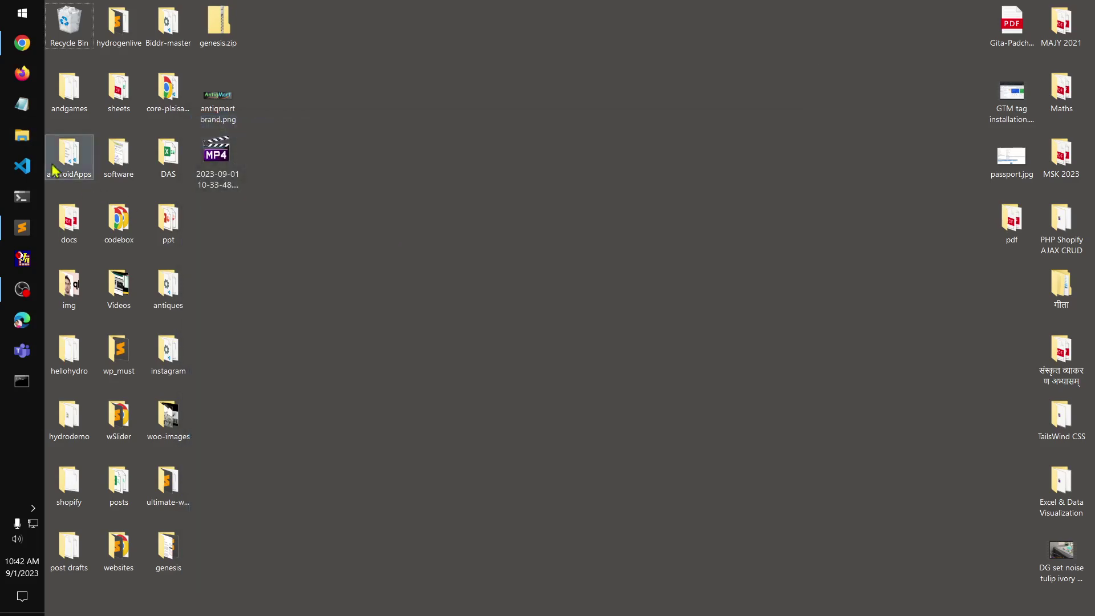
click(21, 136)
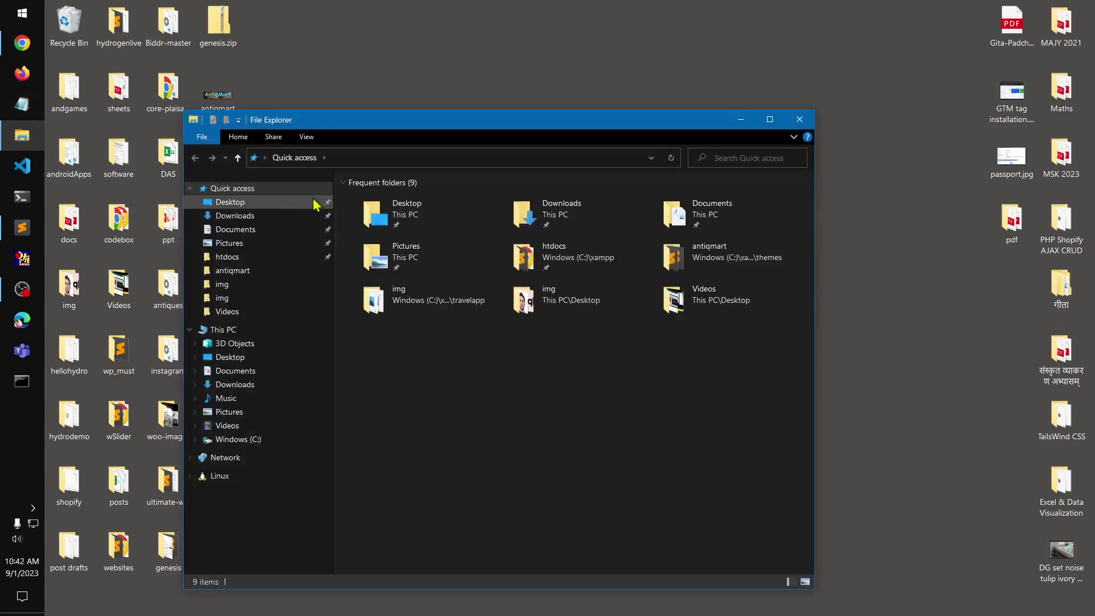
click(22, 43)
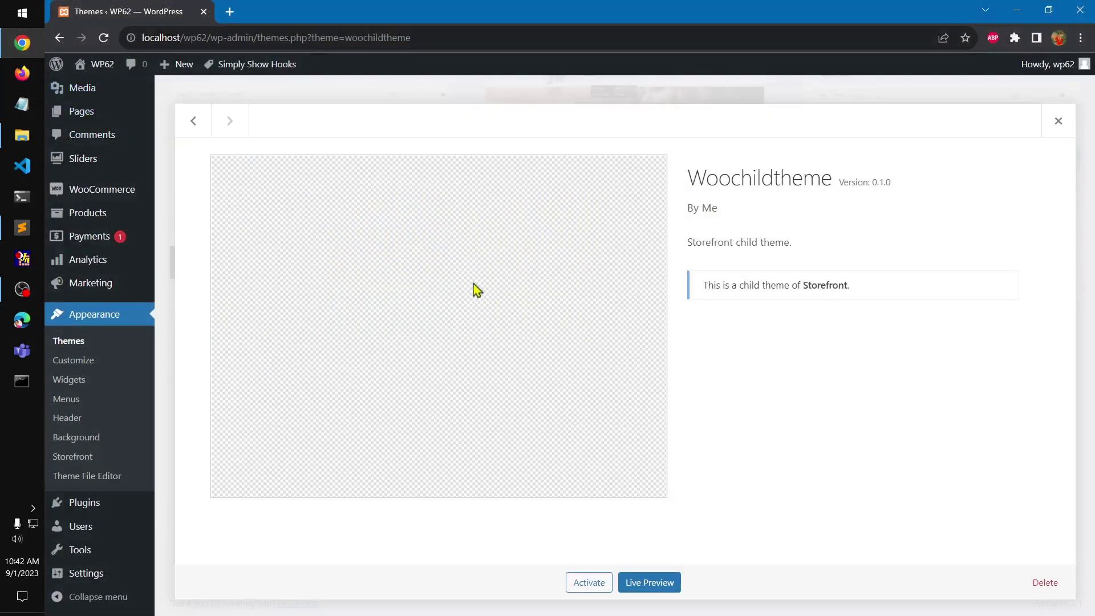
Open the WP62 storefront in a new tab and go to the Tshirts category.
mouse_move(88, 65)
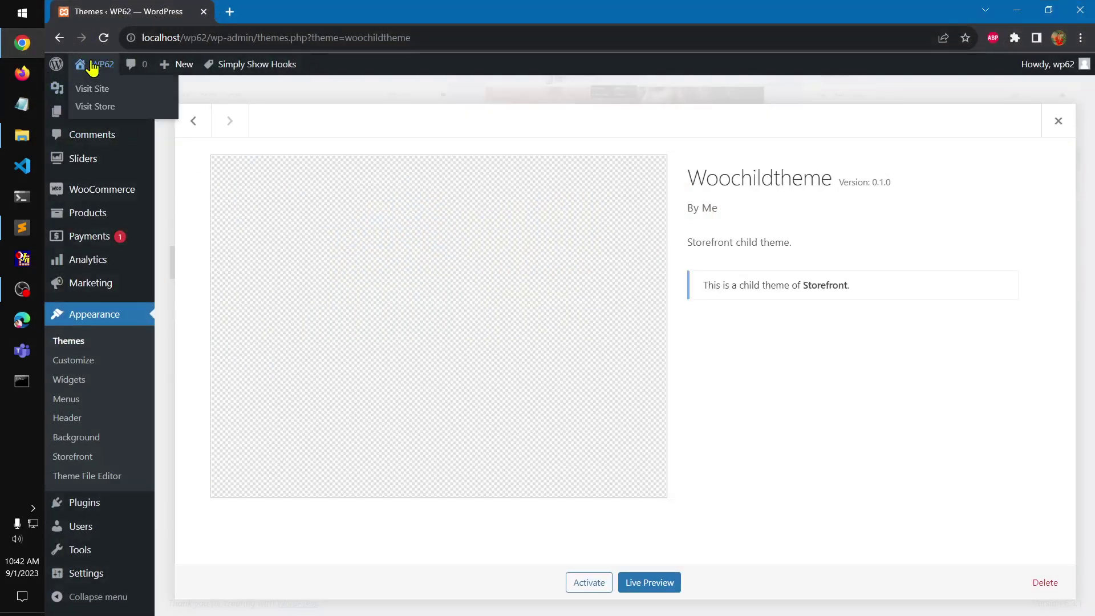
right_click(96, 90)
click(134, 103)
click(267, 13)
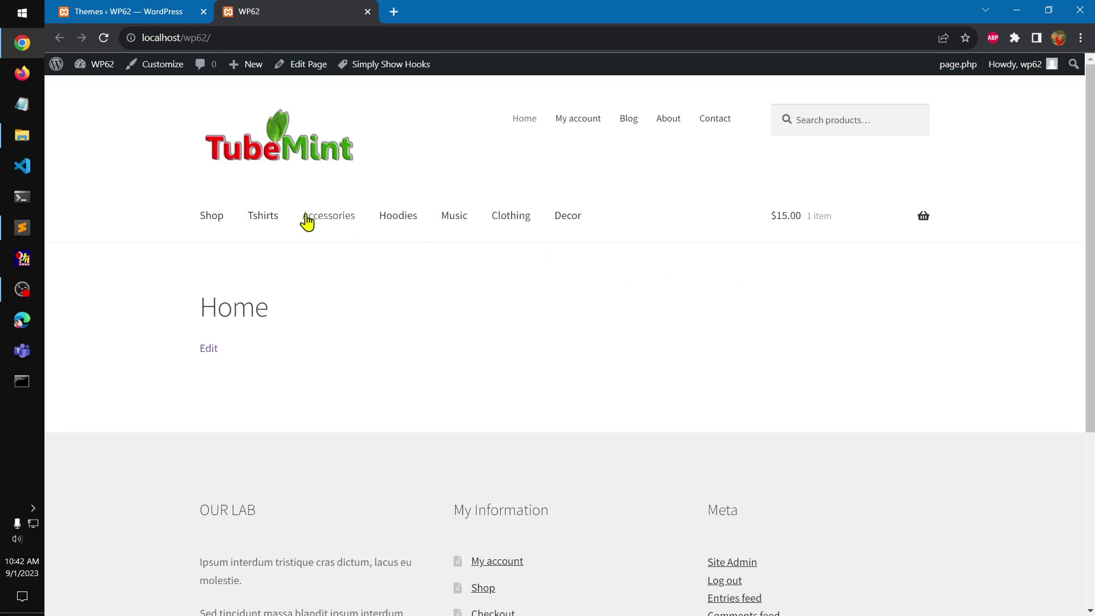
click(256, 220)
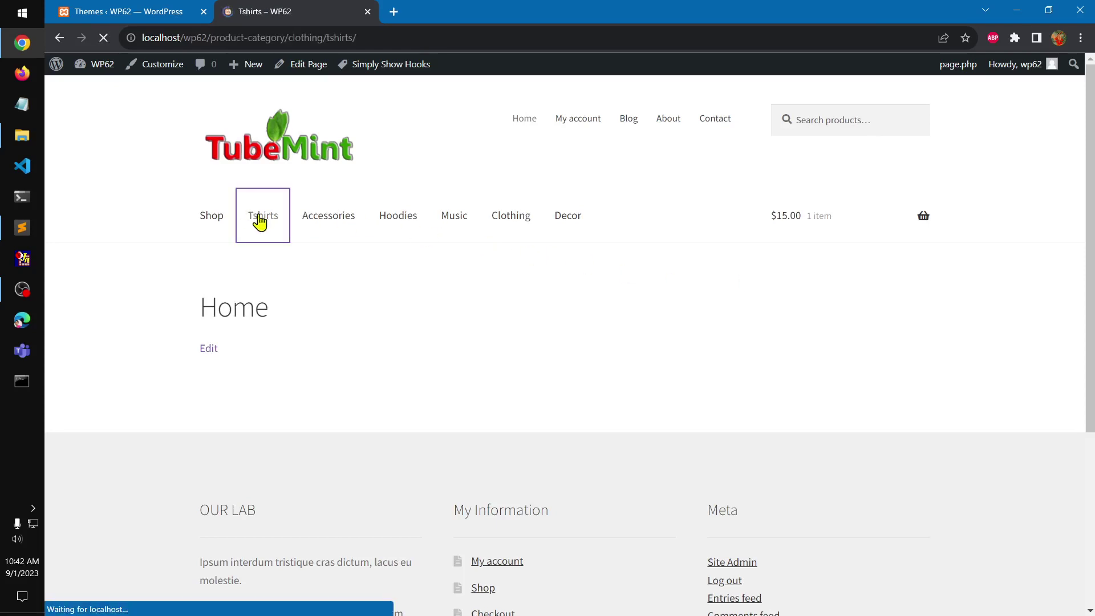
Snip the Tshirts product grid to the clipboard with Win+Shift+S.
drag(1091, 208, 1092, 315)
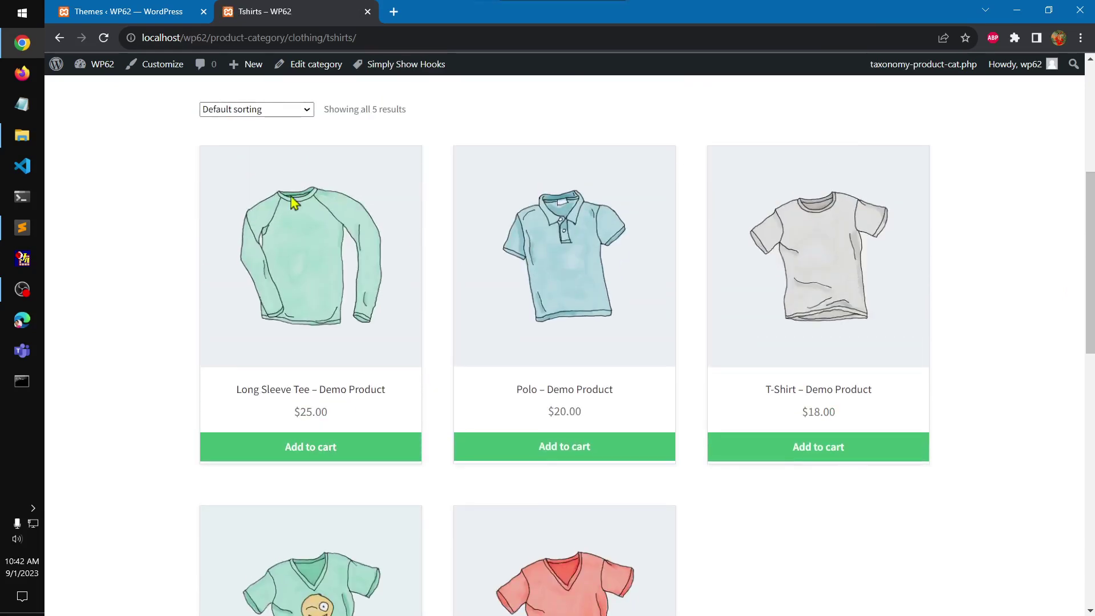
key(super+shift+s)
drag(184, 84, 944, 613)
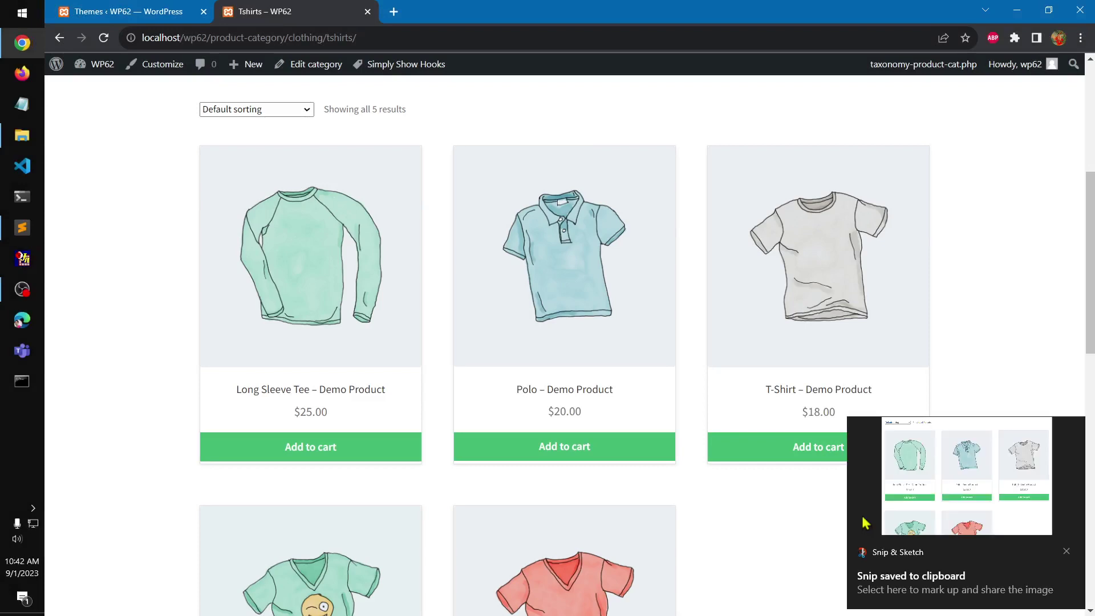
Save the capture, pasting the woochildtheme folder path as the save location.
click(912, 519)
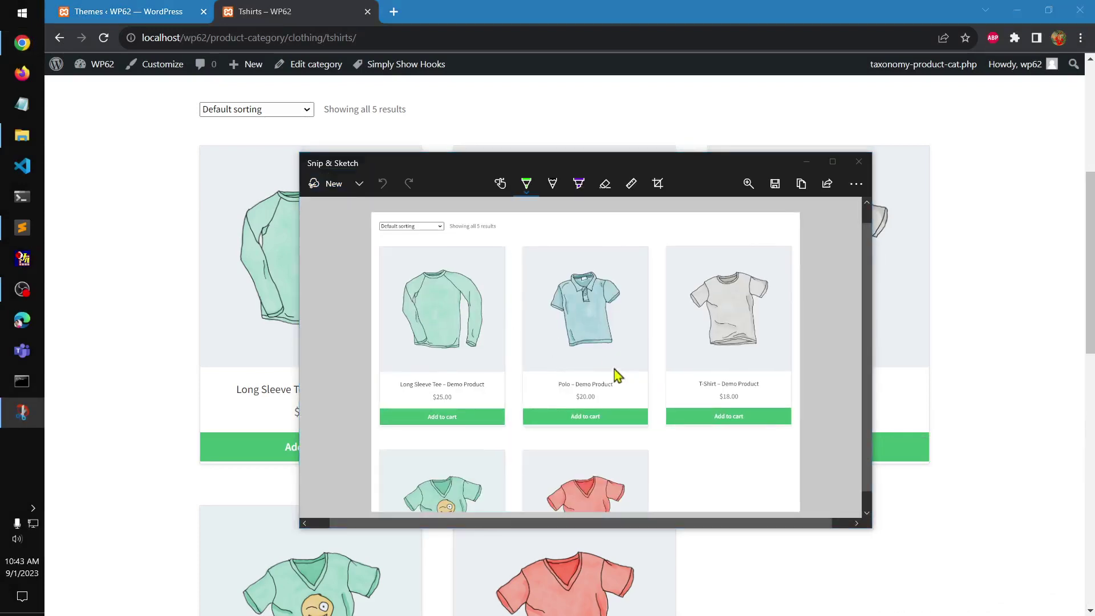
key(ctrl+s)
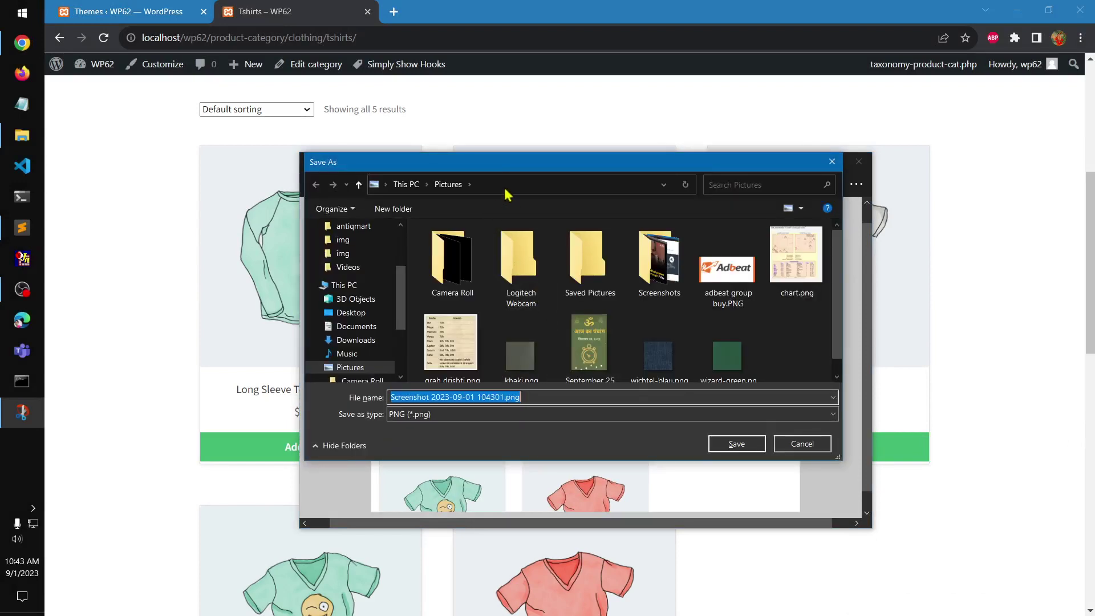
click(505, 187)
key(super+v)
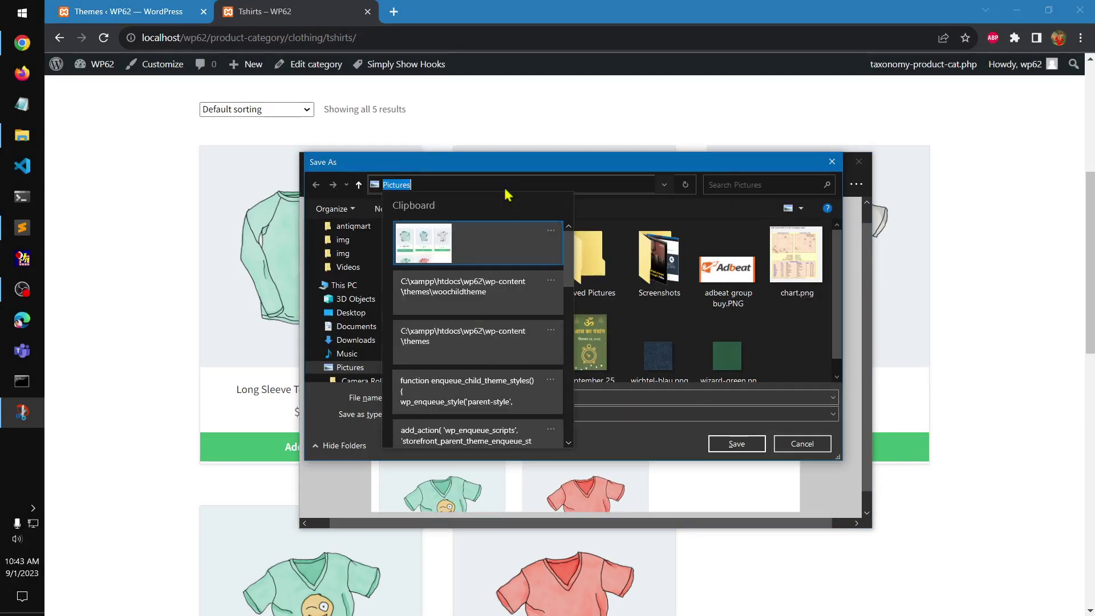
click(479, 301)
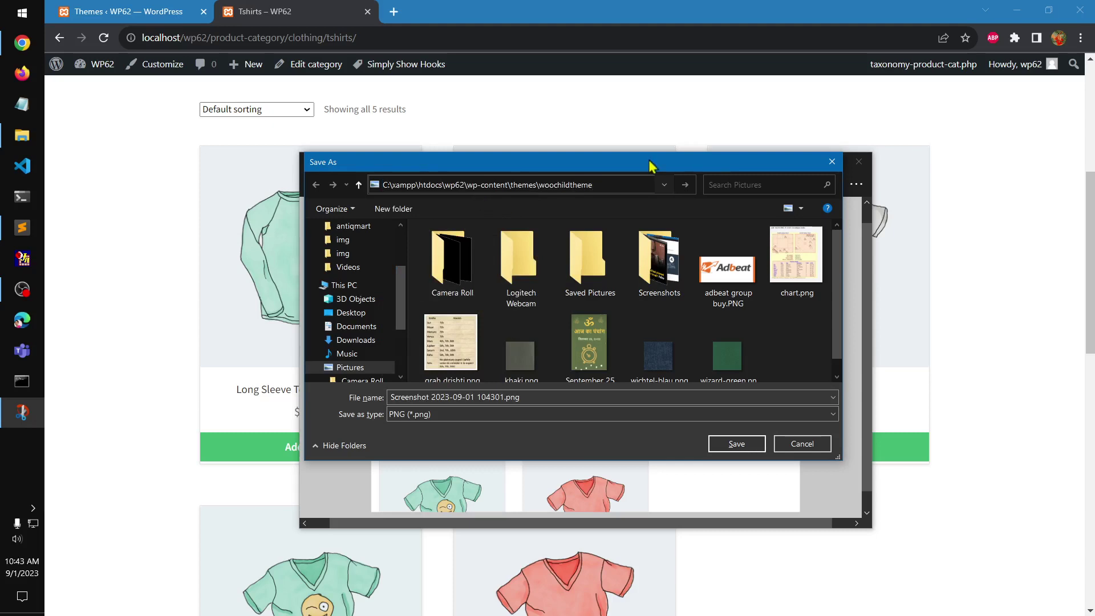
key(Return)
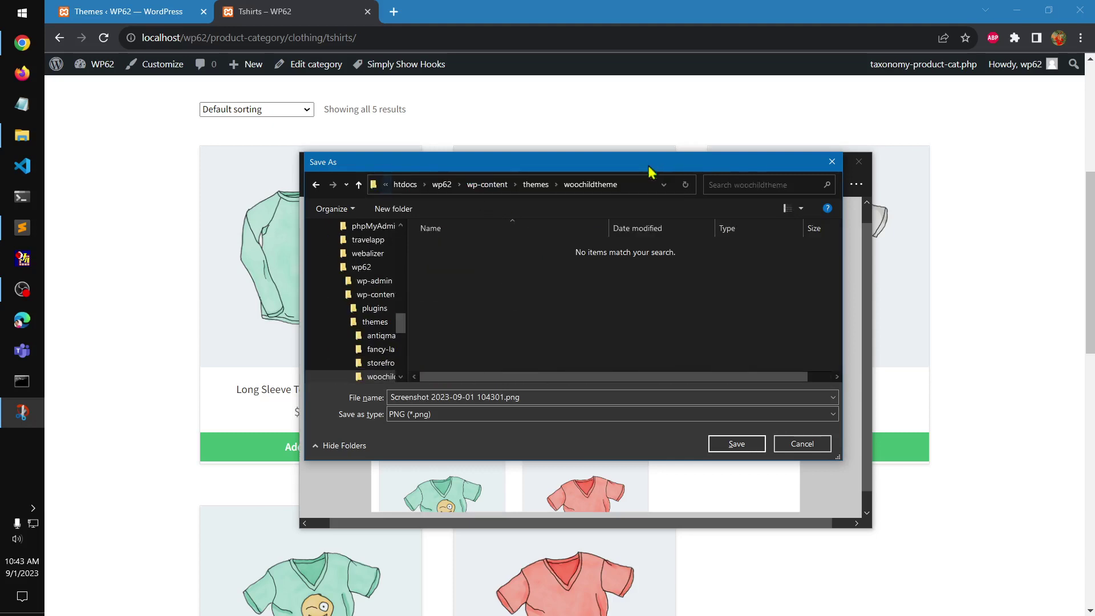
Trim the file name to Screenshot, save the PNG, and close Snip & Sketch.
click(435, 398)
click(572, 398)
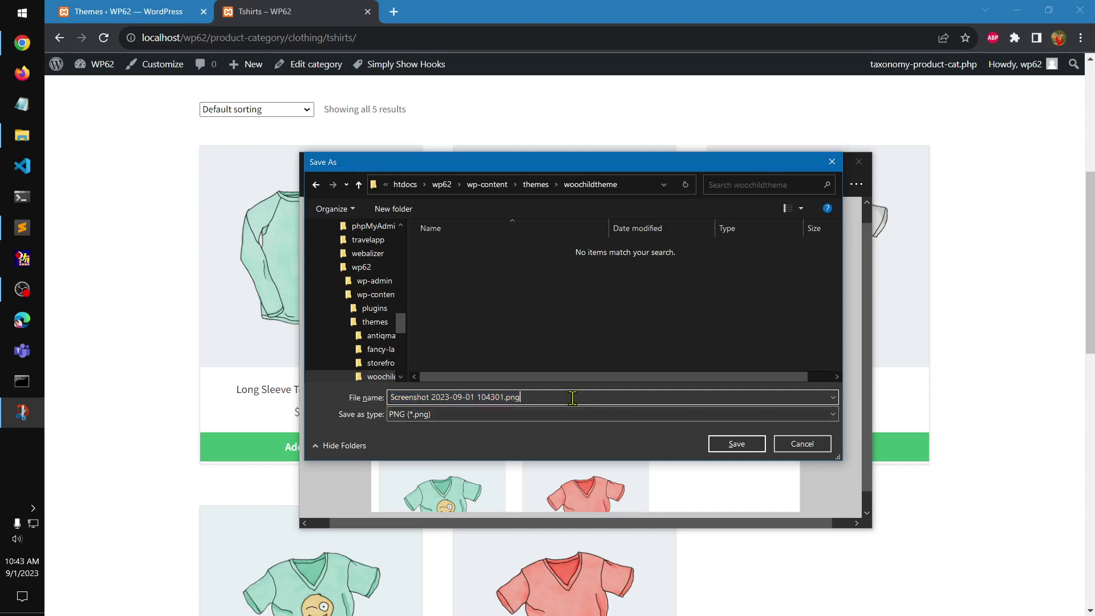
drag(572, 397, 438, 399)
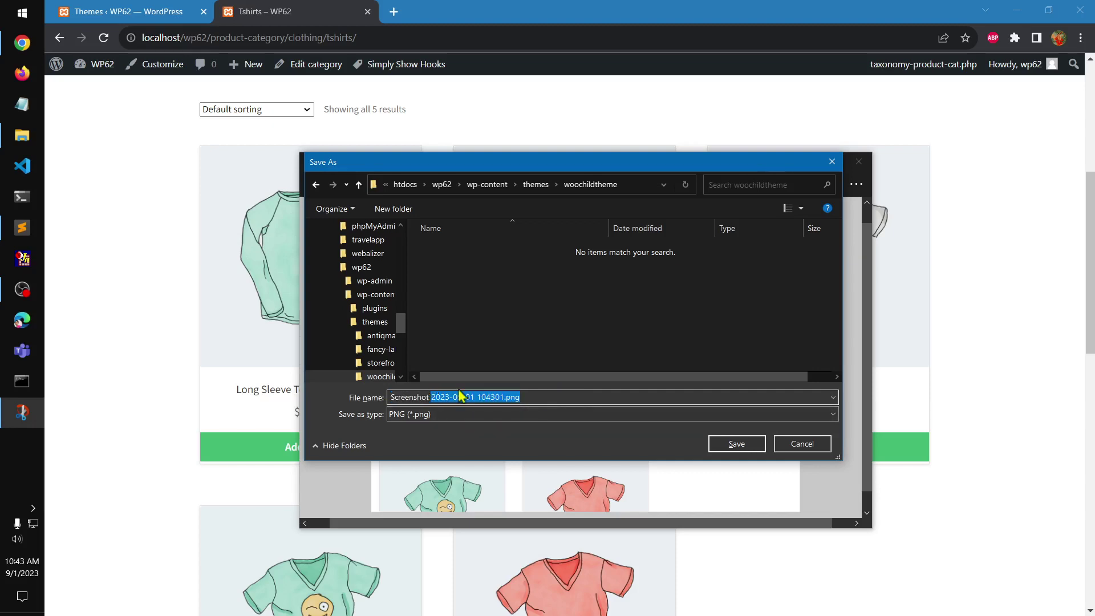
key(BackSpace)
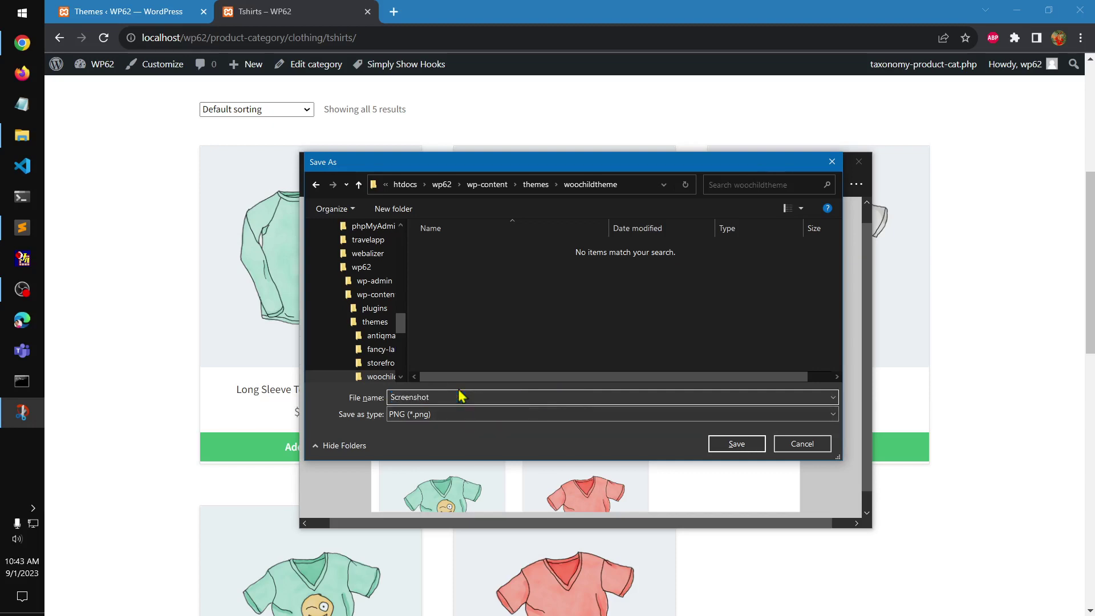
key(Return)
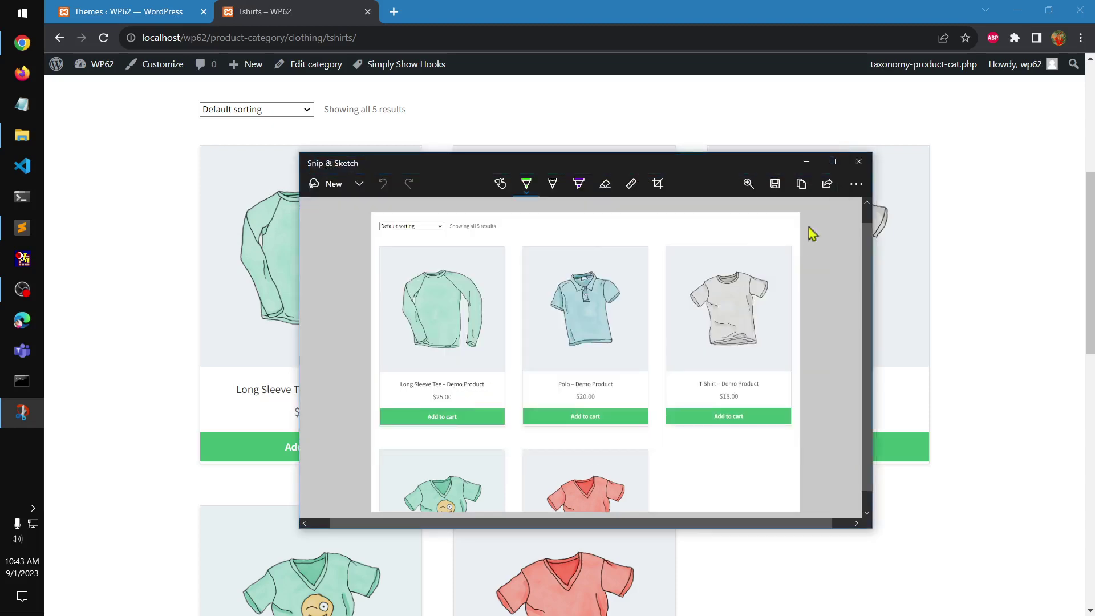
click(860, 165)
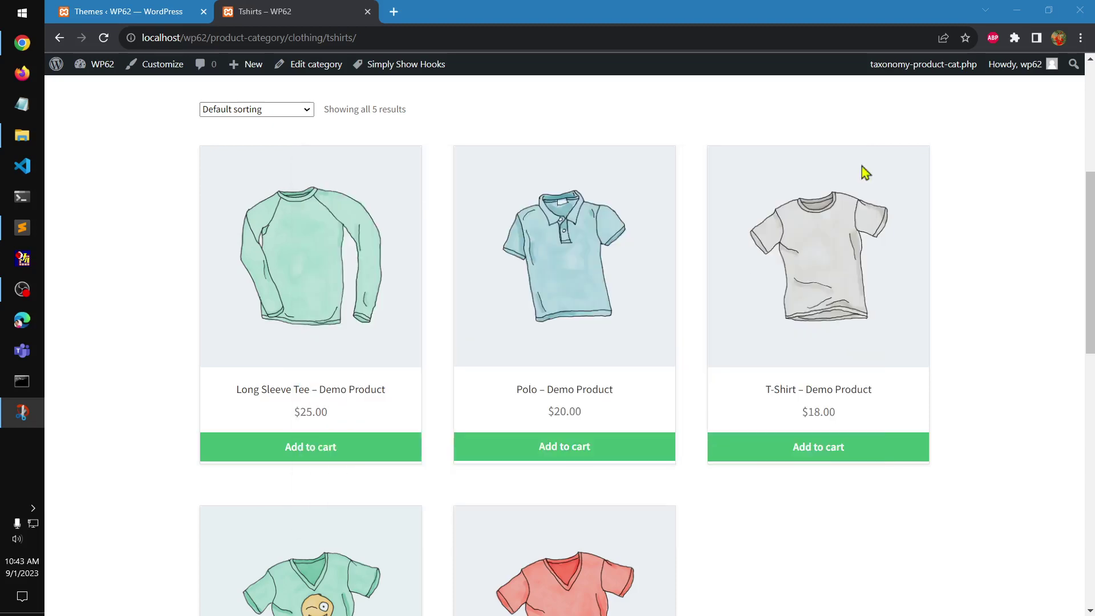
Reload the Themes page to show the grid screenshot and activate Woochildtheme.
click(157, 11)
click(104, 39)
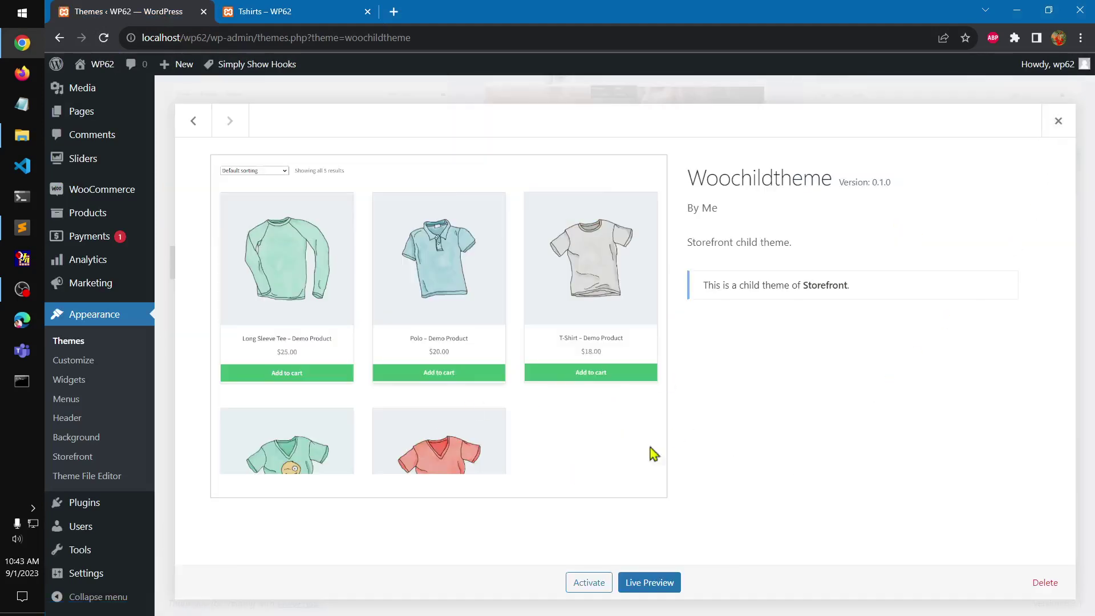
click(590, 590)
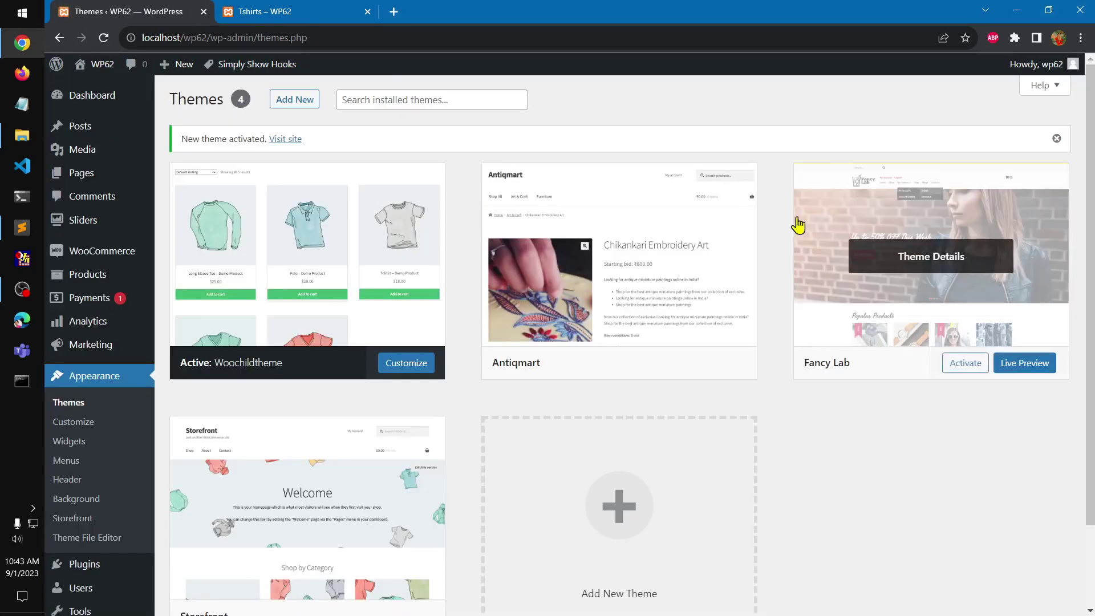
Open the site's Home page via WP62 > Visit Site in a new tab, closing Tshirts.
right_click(100, 62)
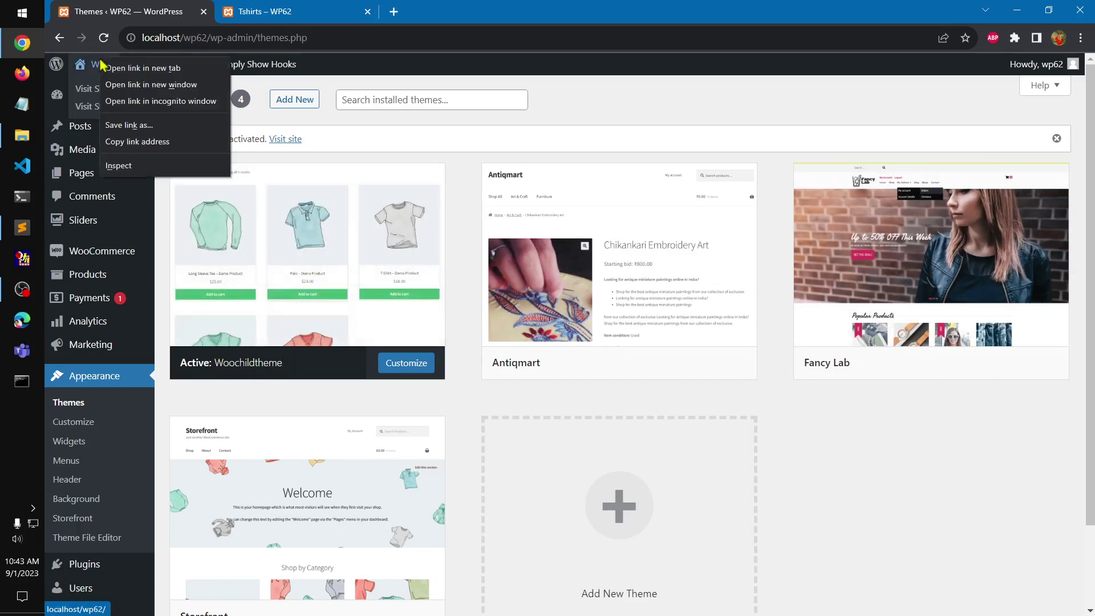
click(105, 66)
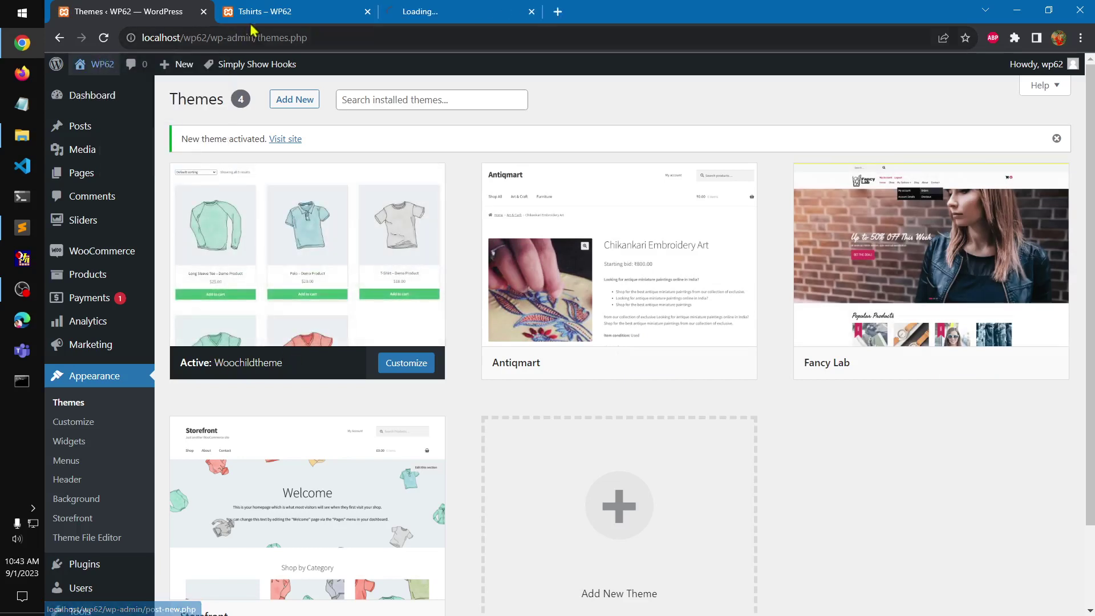
click(367, 11)
From the site's Home page, go to the Shop page and open the Brown Shoes product.
click(280, 16)
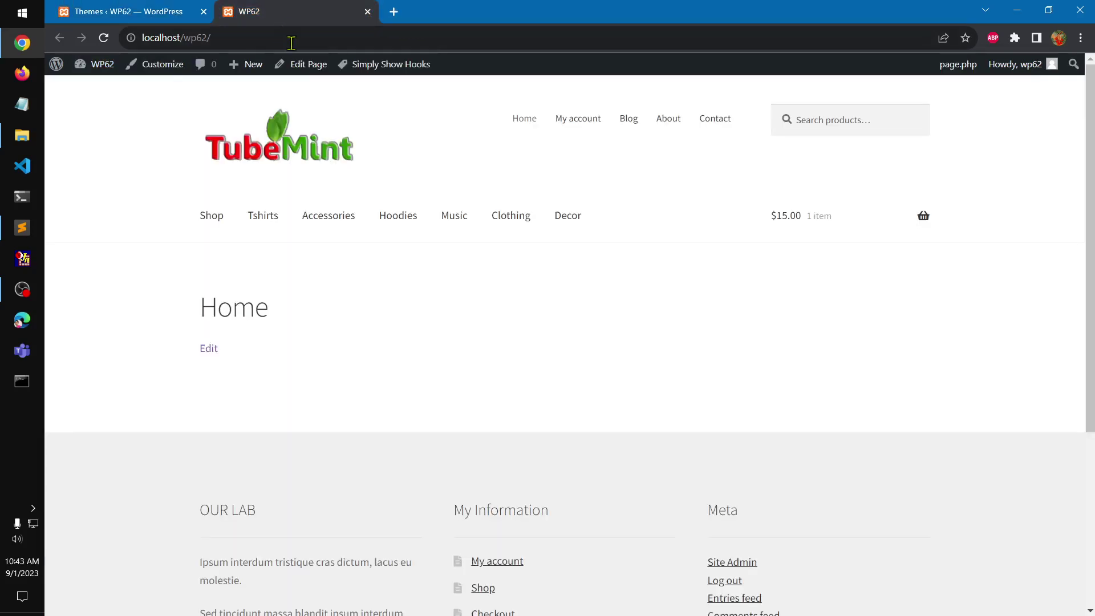
scroll(636, 450, down, 5)
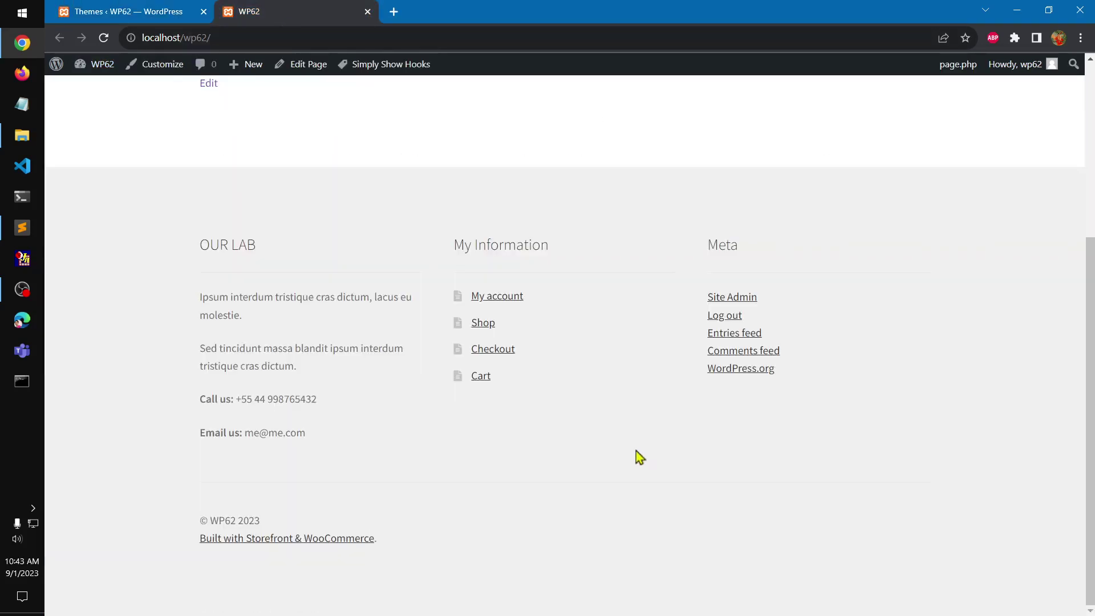
scroll(636, 451, up, 5)
click(212, 216)
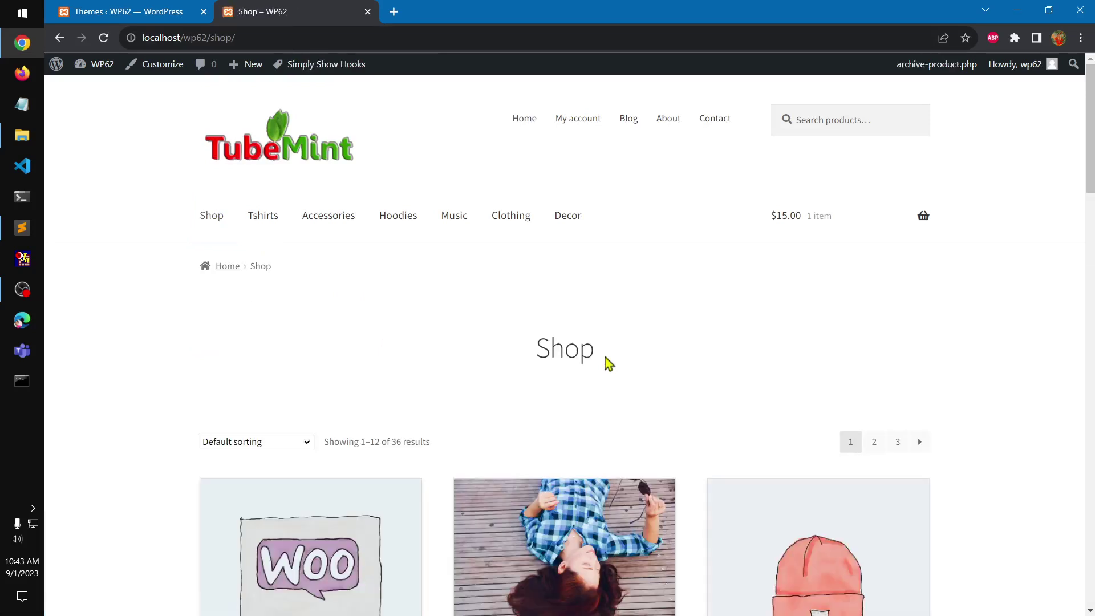
scroll(606, 361, down, 9)
scroll(606, 361, down, 12)
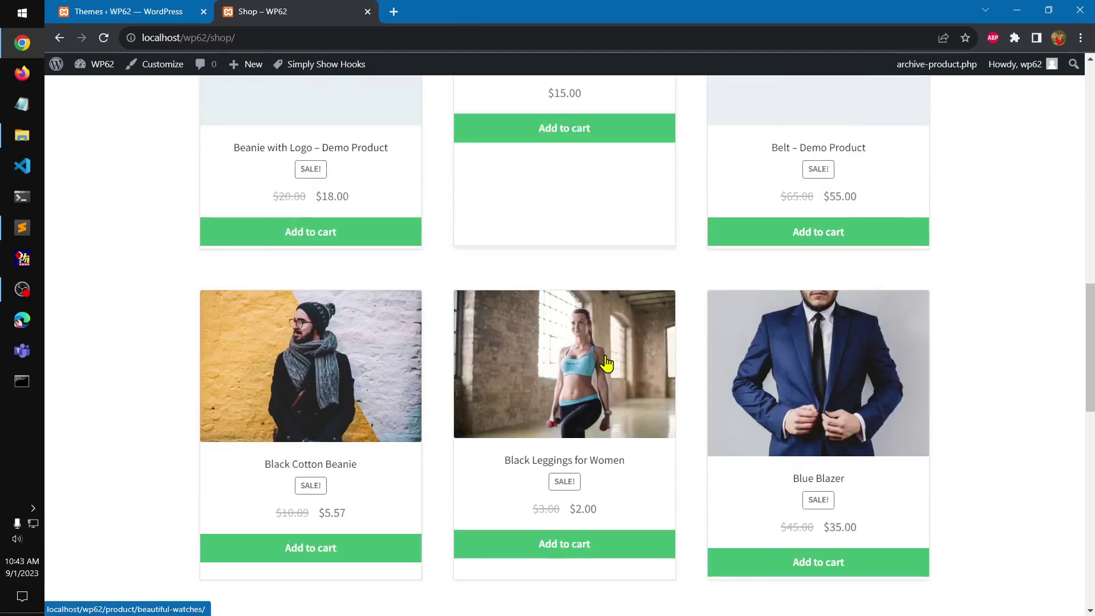
click(600, 272)
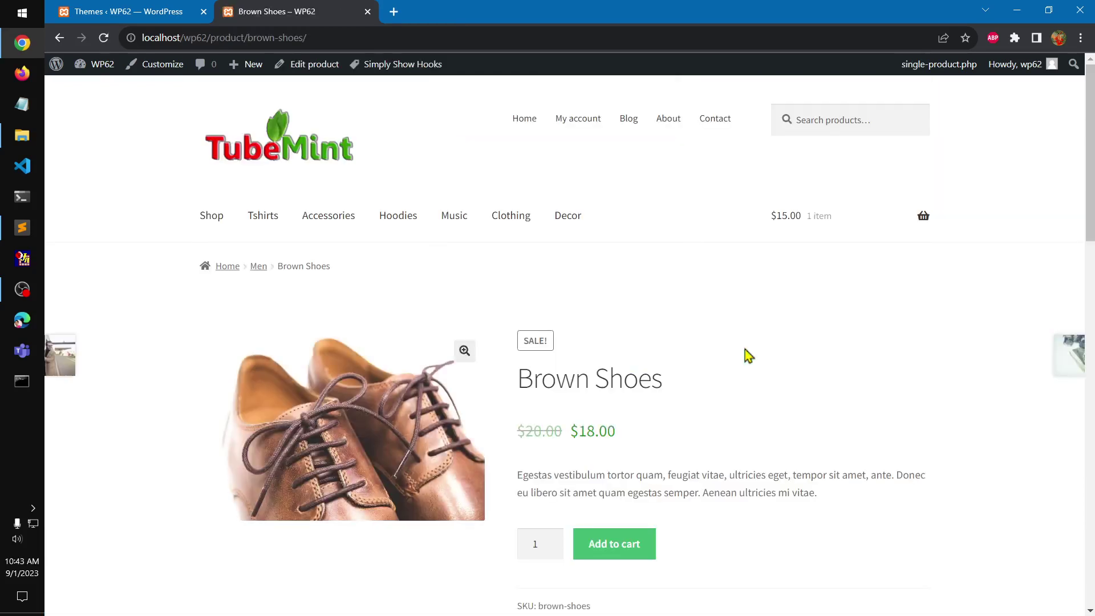
Cycle through Brown Shoes' Description, Additional information and Reviews tabs, then return to the Themes admin page.
scroll(749, 355, down, 8)
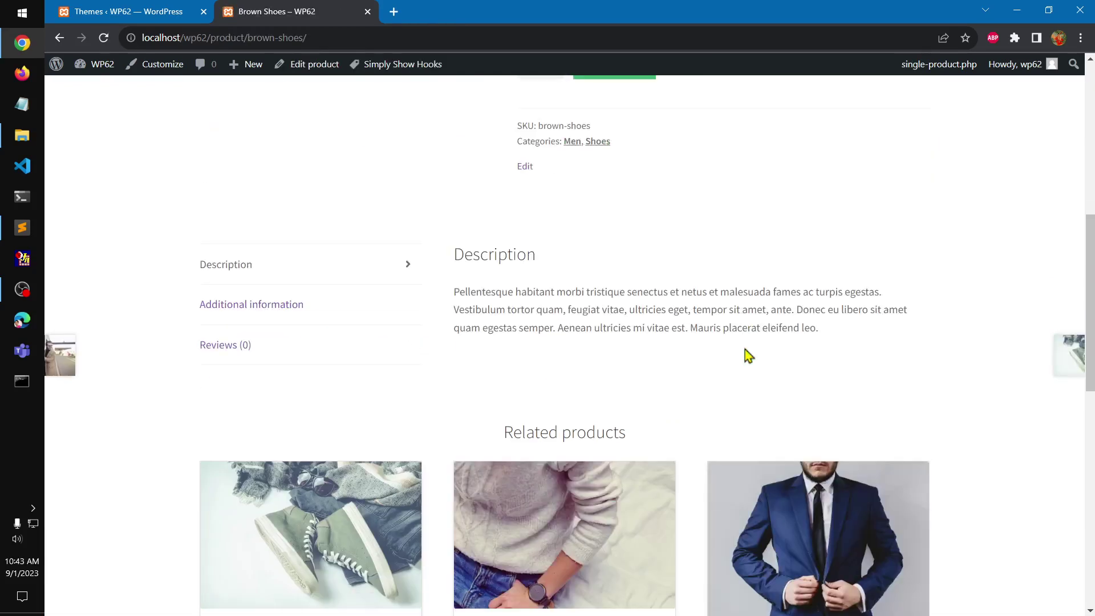
scroll(745, 350, down, 10)
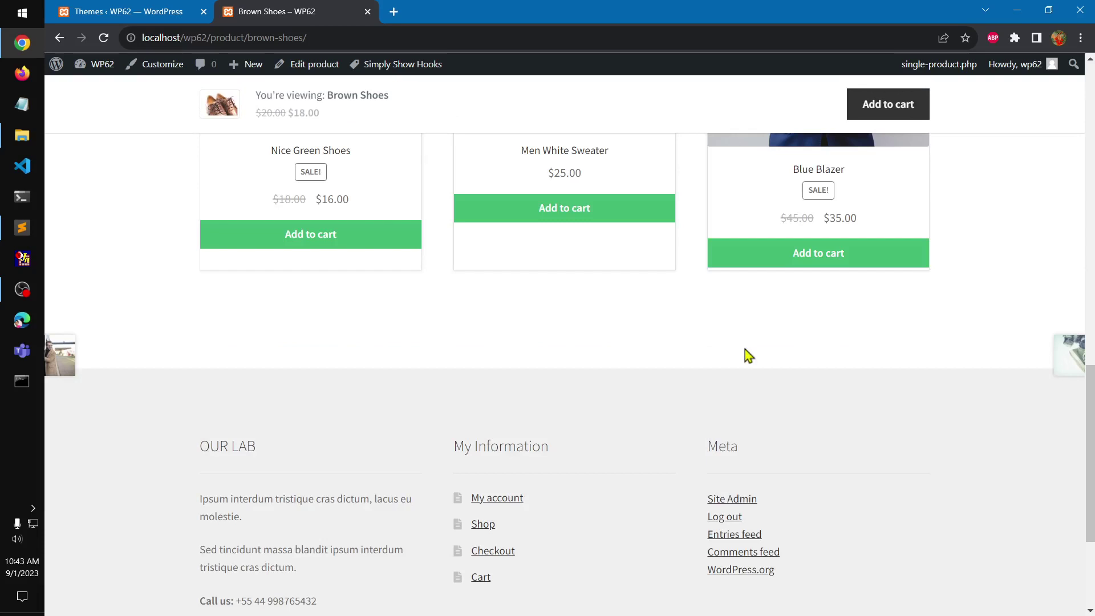
scroll(745, 349, up, 20)
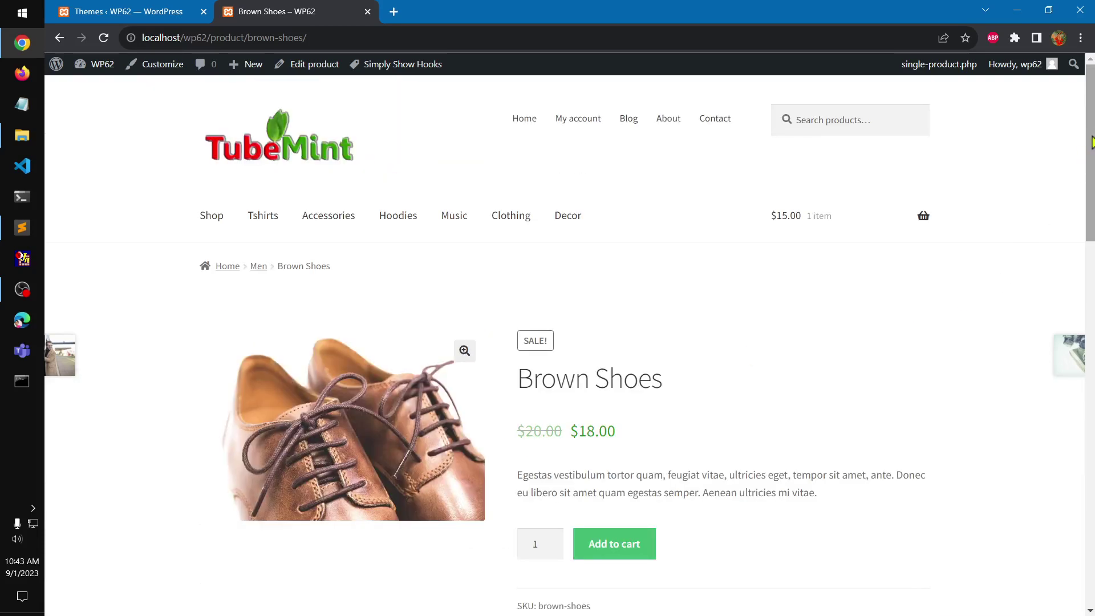
drag(1092, 134, 1091, 326)
click(254, 189)
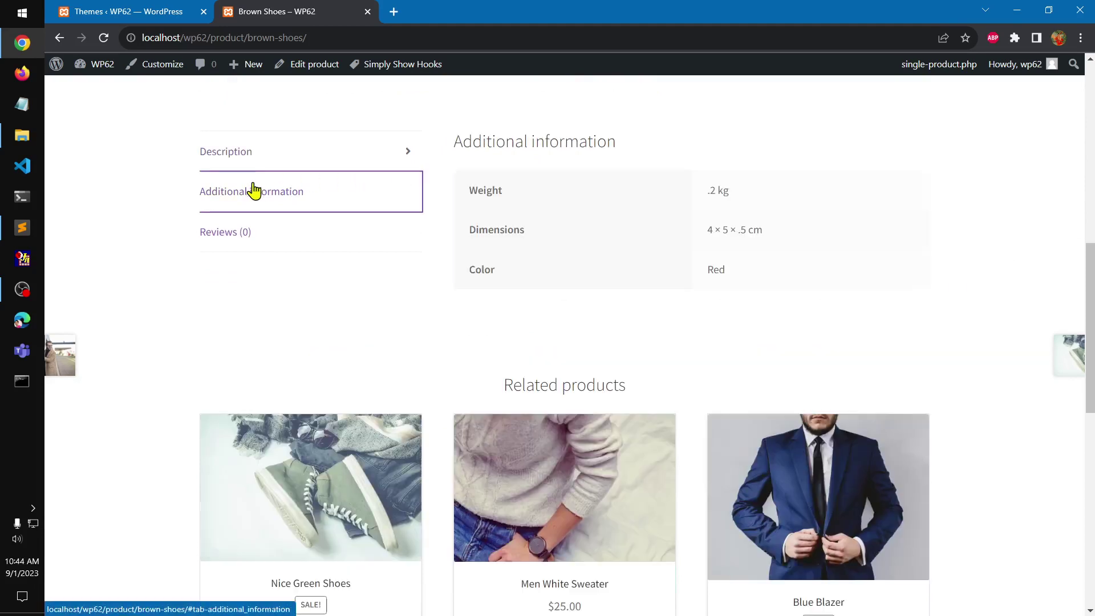
click(291, 251)
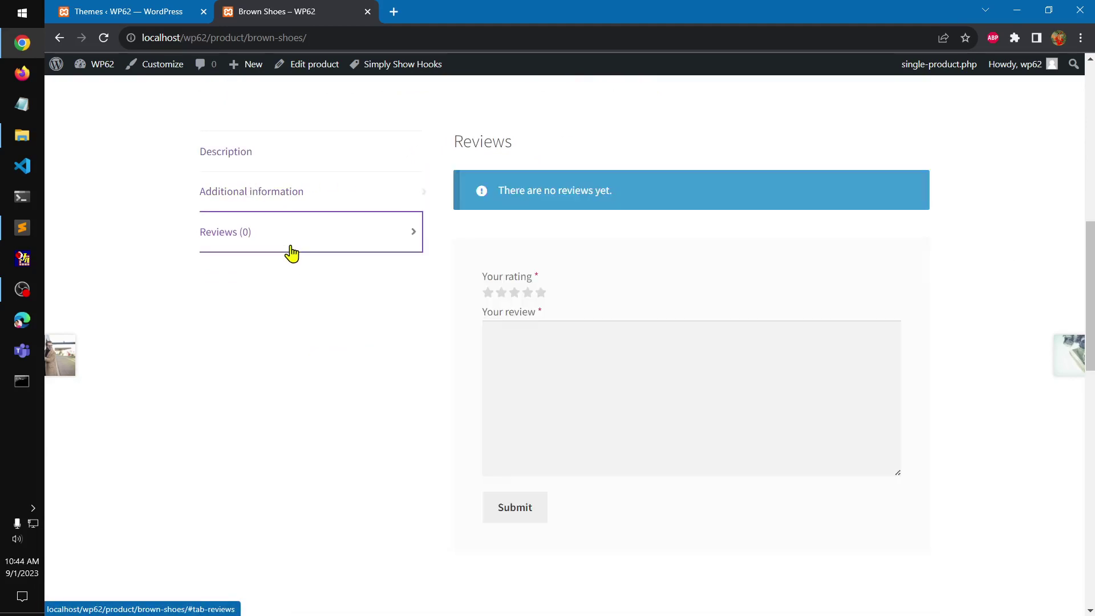
click(247, 157)
click(269, 203)
click(276, 230)
click(276, 194)
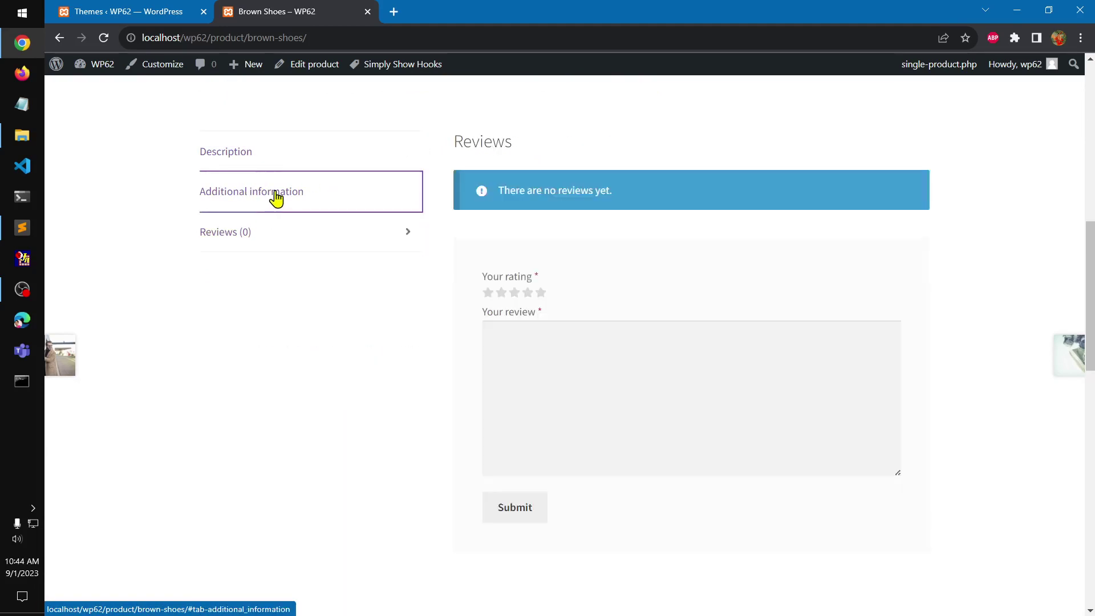
click(292, 155)
click(154, 14)
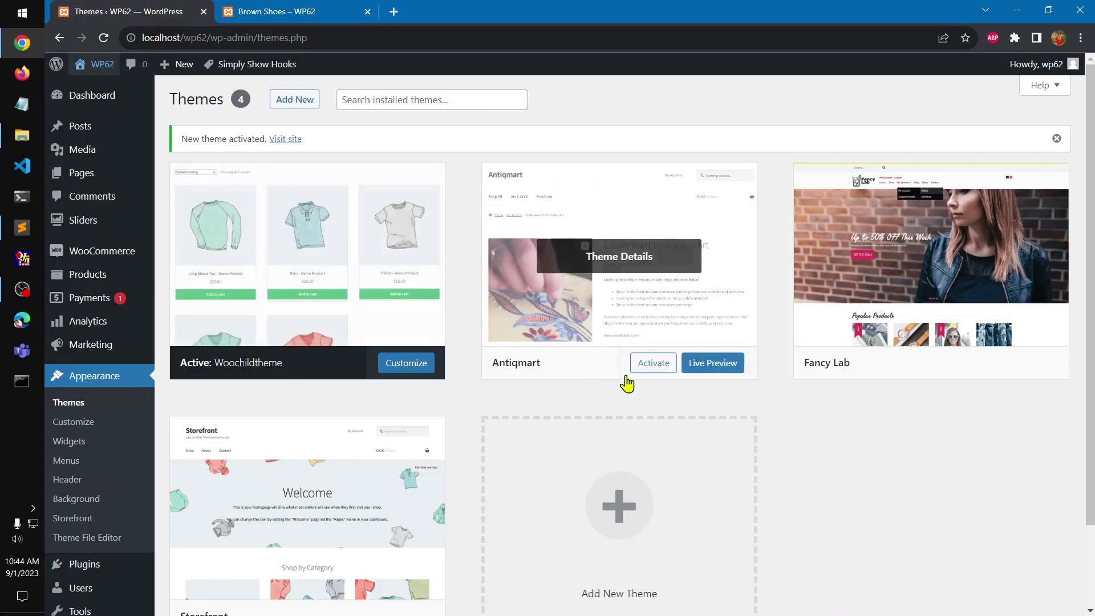
Activate Antiqmart and check that Brown Shoes now shows only the Our Happy Clients section.
click(654, 368)
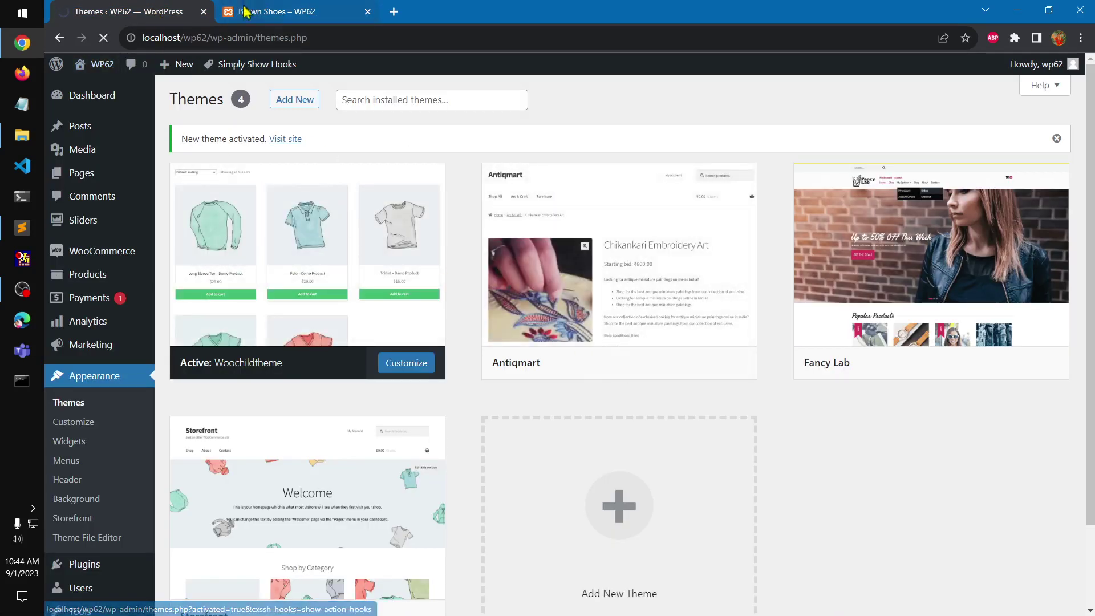
click(247, 14)
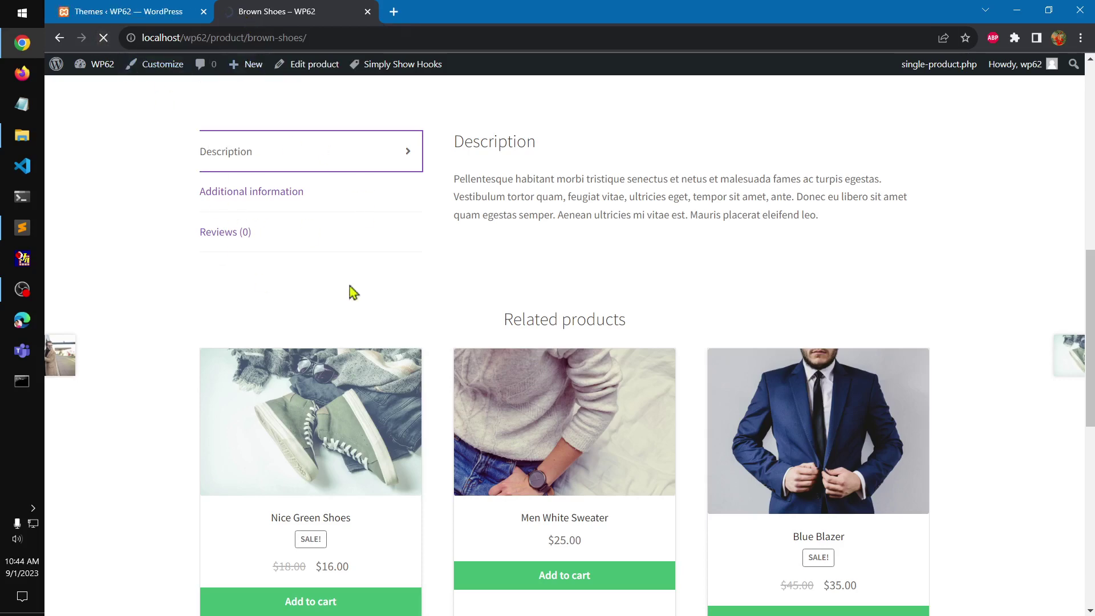
scroll(433, 378, down, 8)
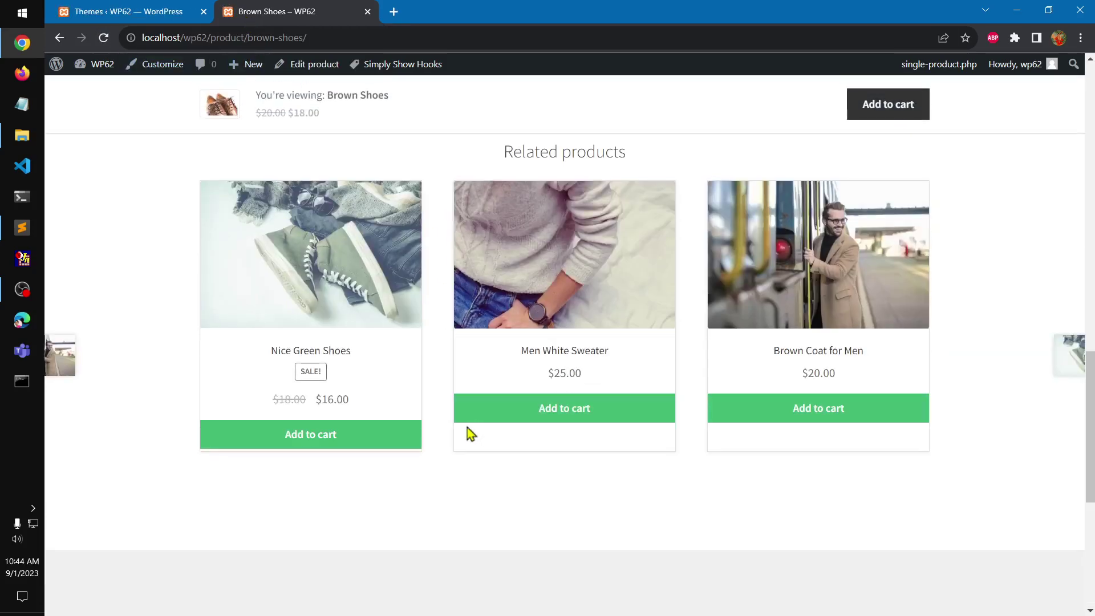
scroll(467, 427, up, 14)
scroll(806, 395, down, 7)
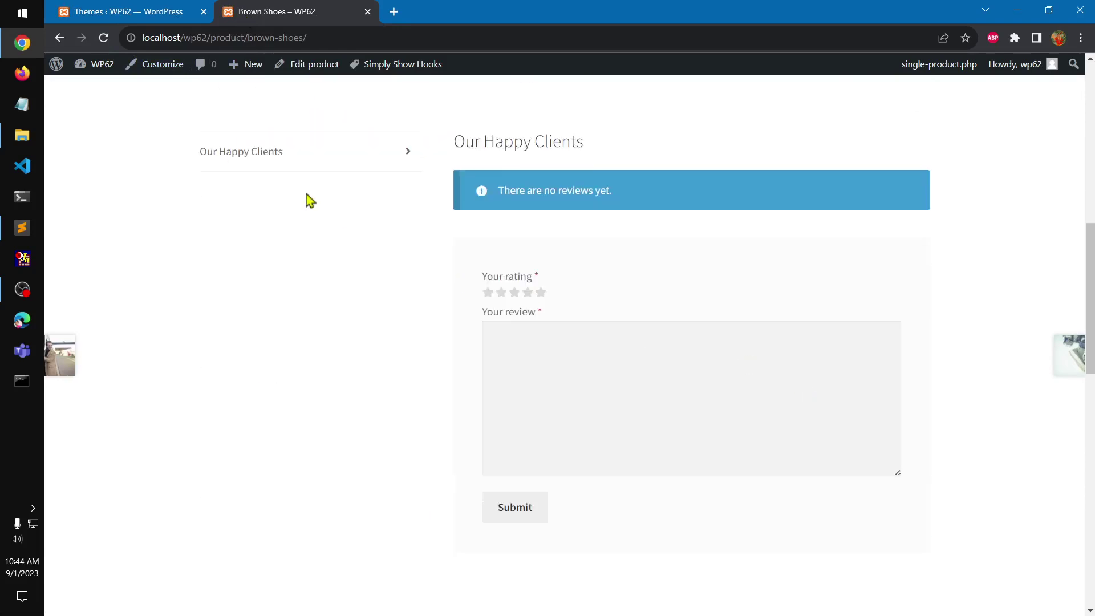
drag(484, 142, 620, 148)
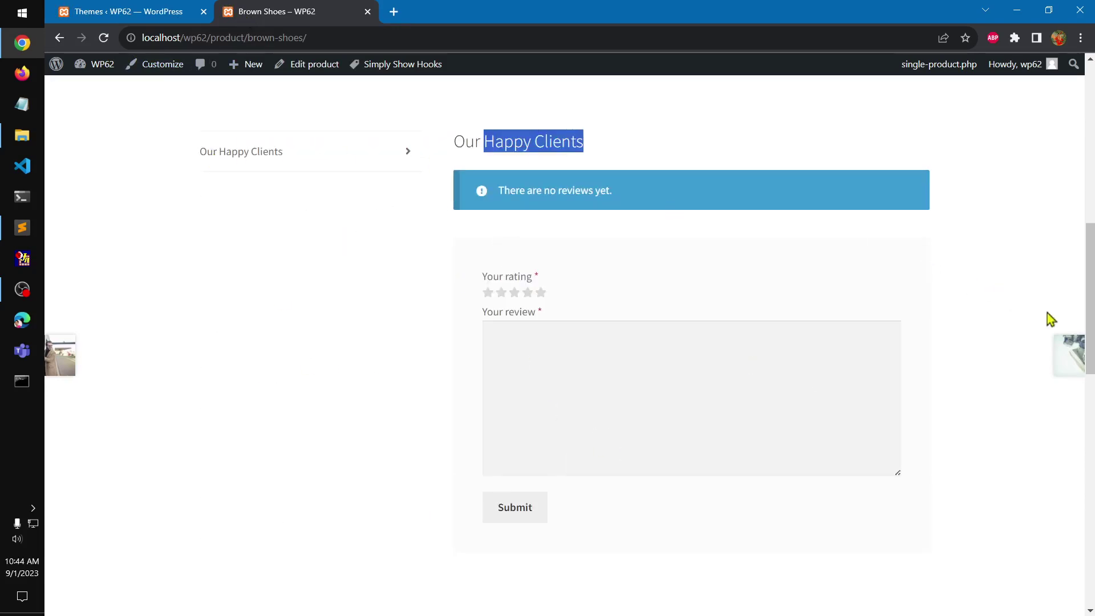
Open the Tshirts category page from the menu and browse its product grid.
drag(1091, 308, 1089, 141)
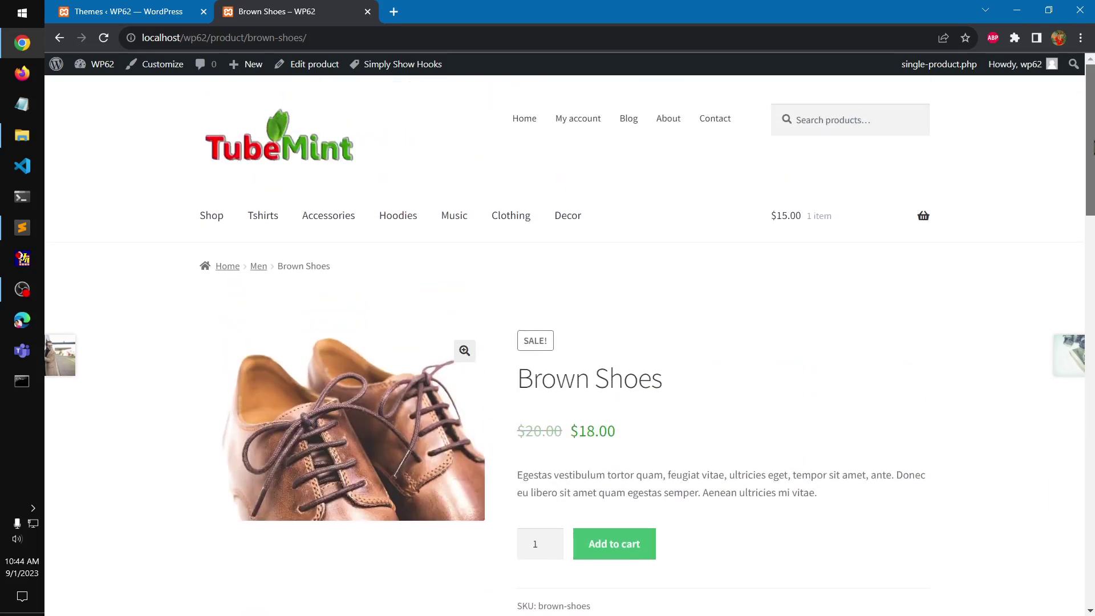
click(276, 226)
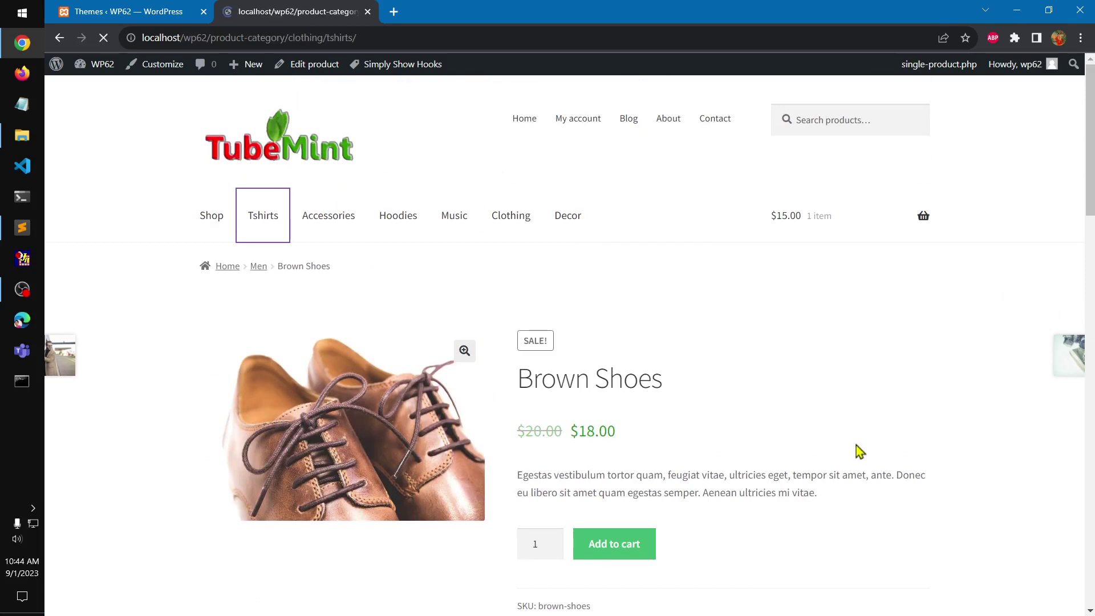
scroll(858, 450, down, 7)
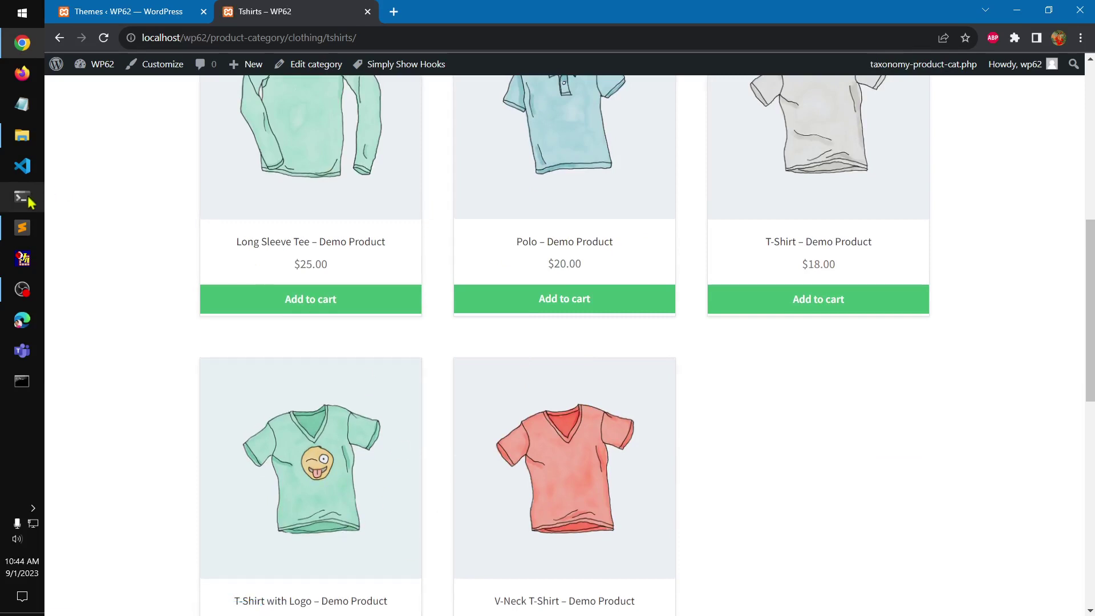
Review the product card rules on lines 11–28 of custom.css, then return to the Themes admin page.
click(22, 228)
drag(347, 206, 606, 447)
click(611, 446)
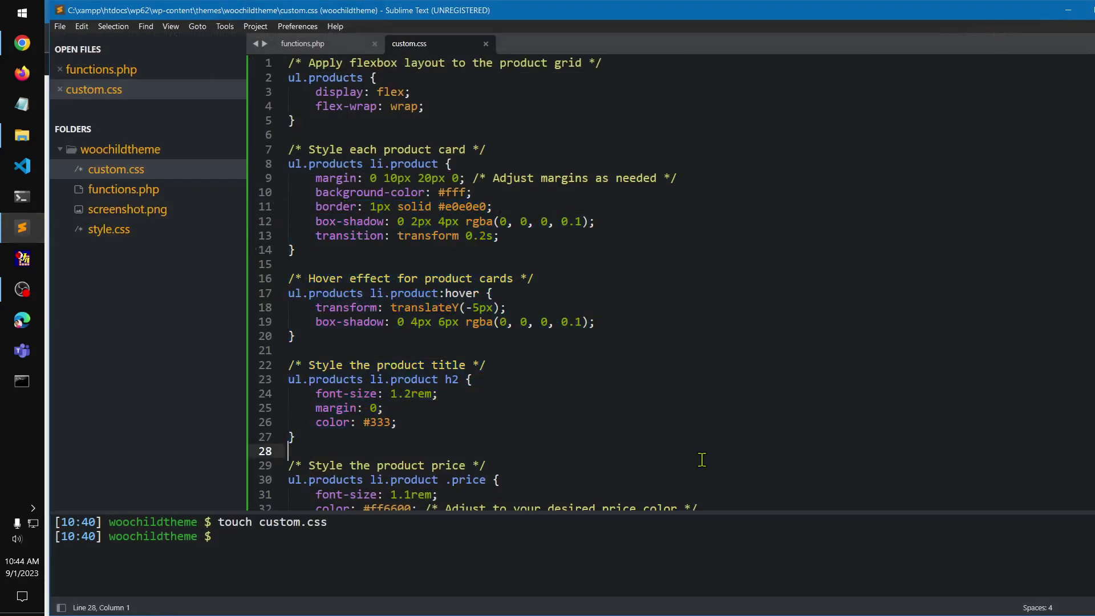
click(753, 205)
click(1068, 9)
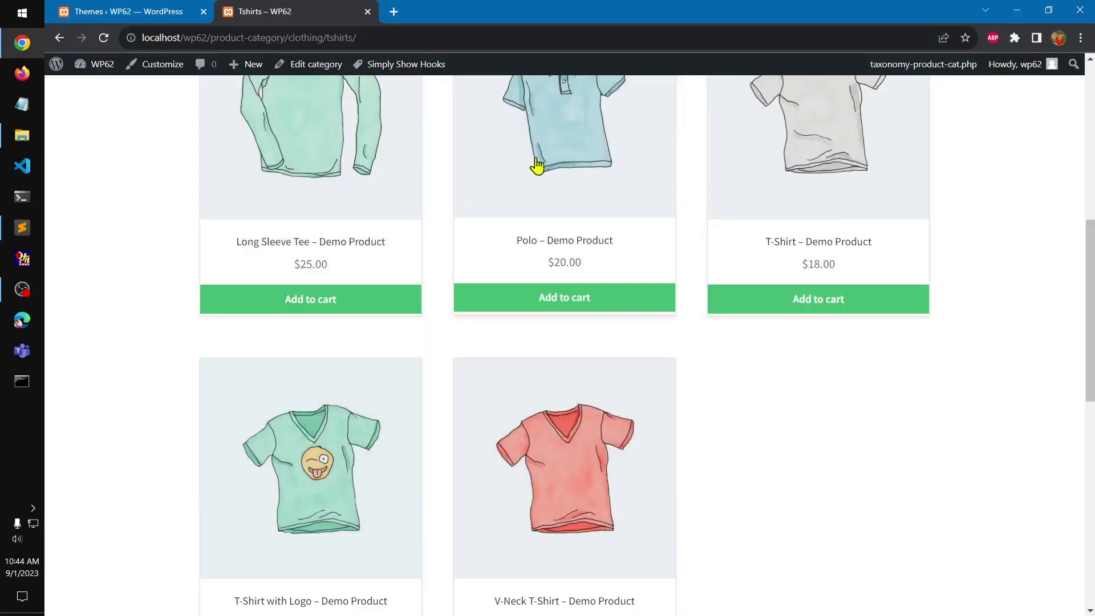
click(161, 20)
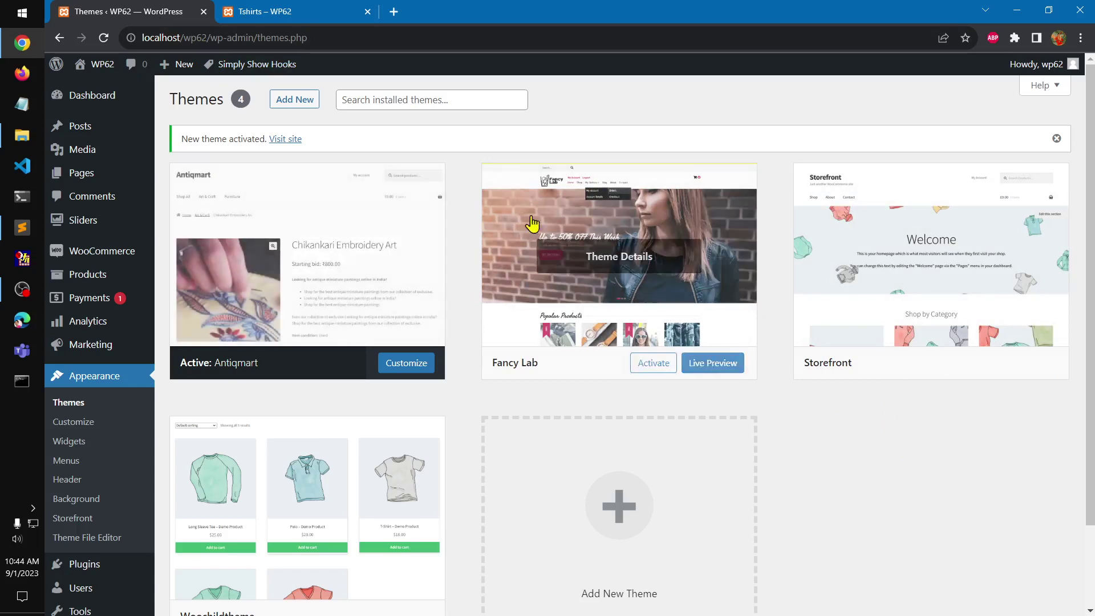
Dismiss the theme-activated notice and open Antiqmart's functions.php in the Theme File Editor.
click(1056, 139)
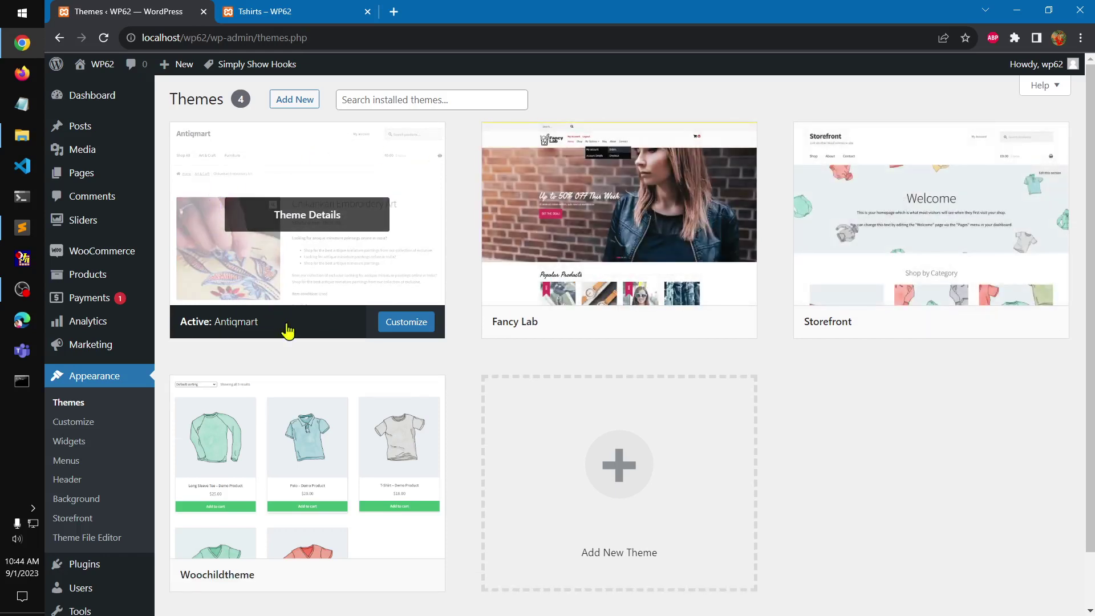
click(80, 540)
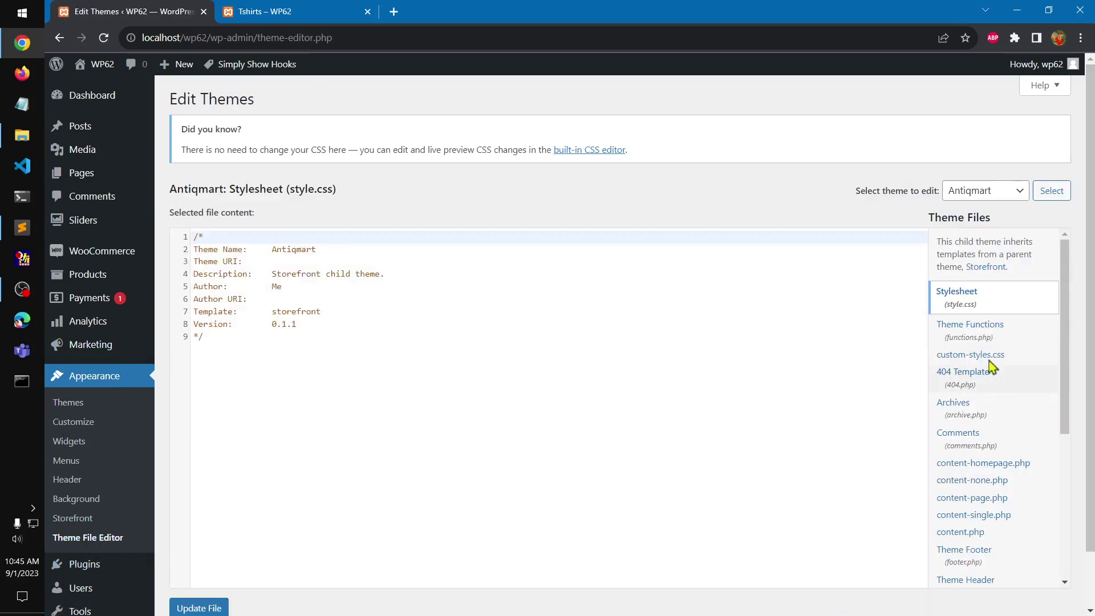
click(985, 340)
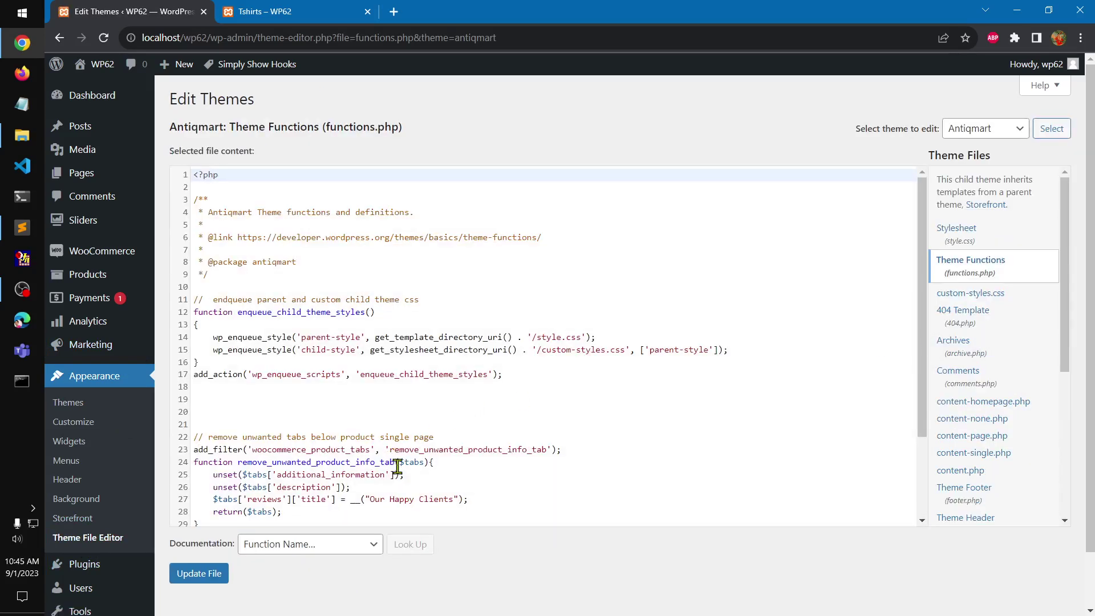
scroll(422, 453, down, 4)
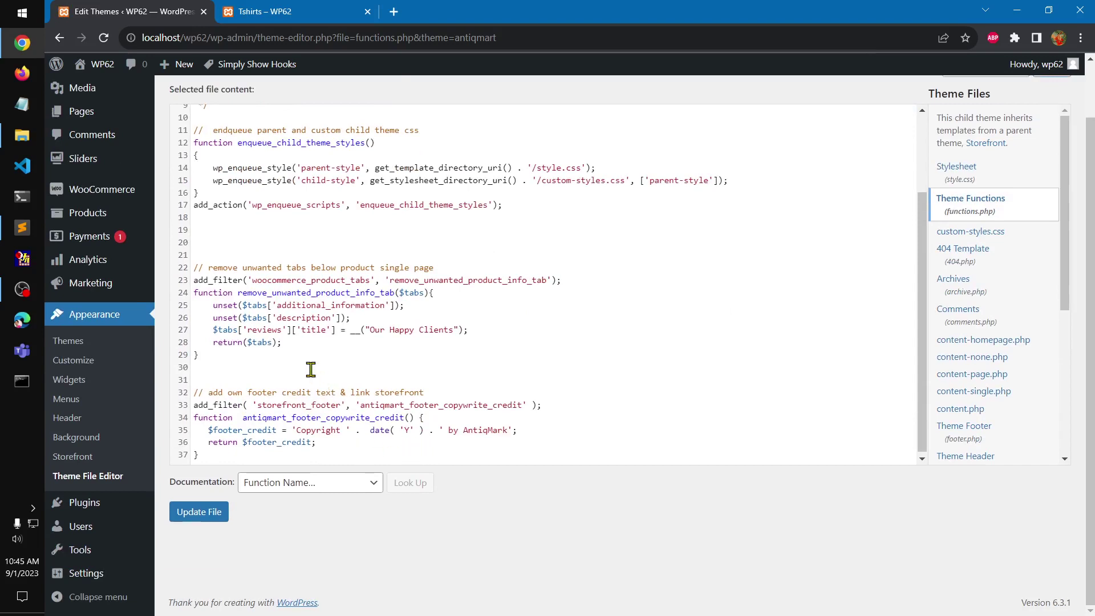
Highlight the product-tab removal function on lines 22–29, then go back to the Tshirts category page.
drag(211, 356, 193, 265)
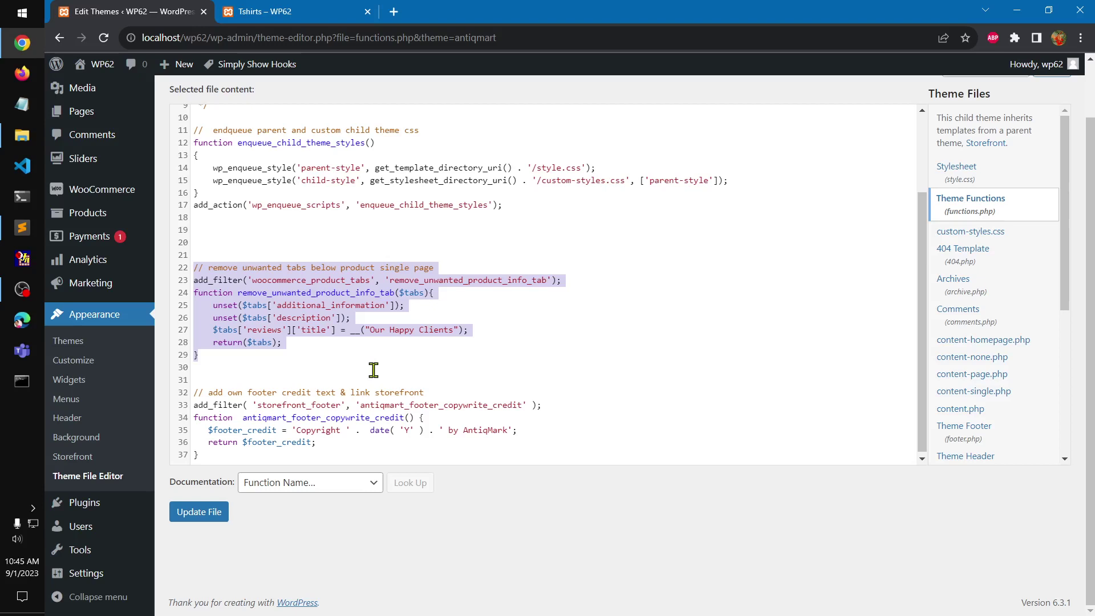
click(208, 365)
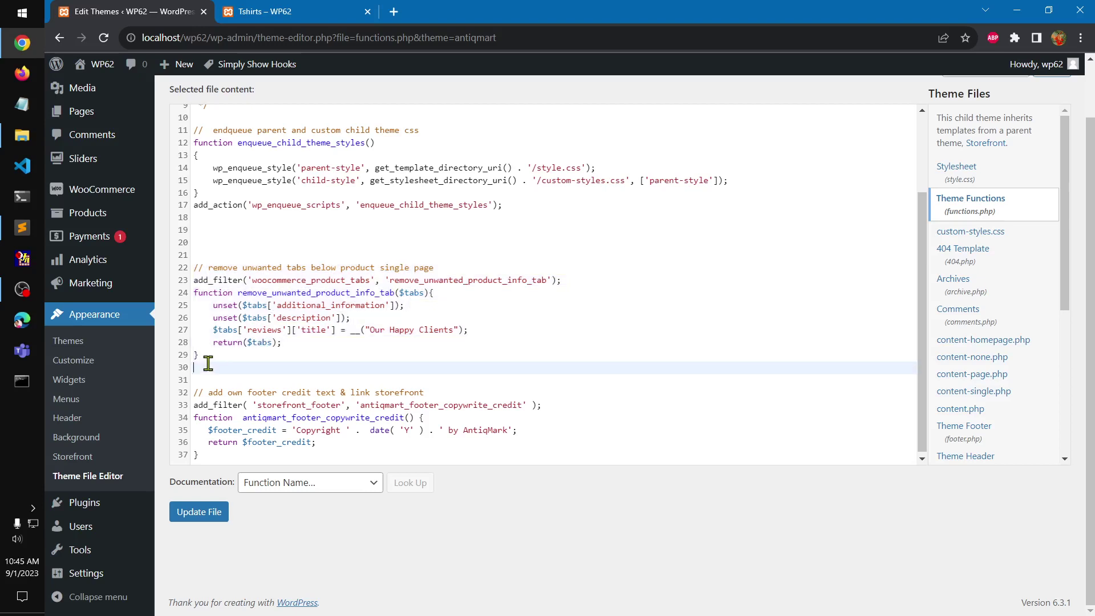
drag(209, 357, 197, 263)
click(259, 256)
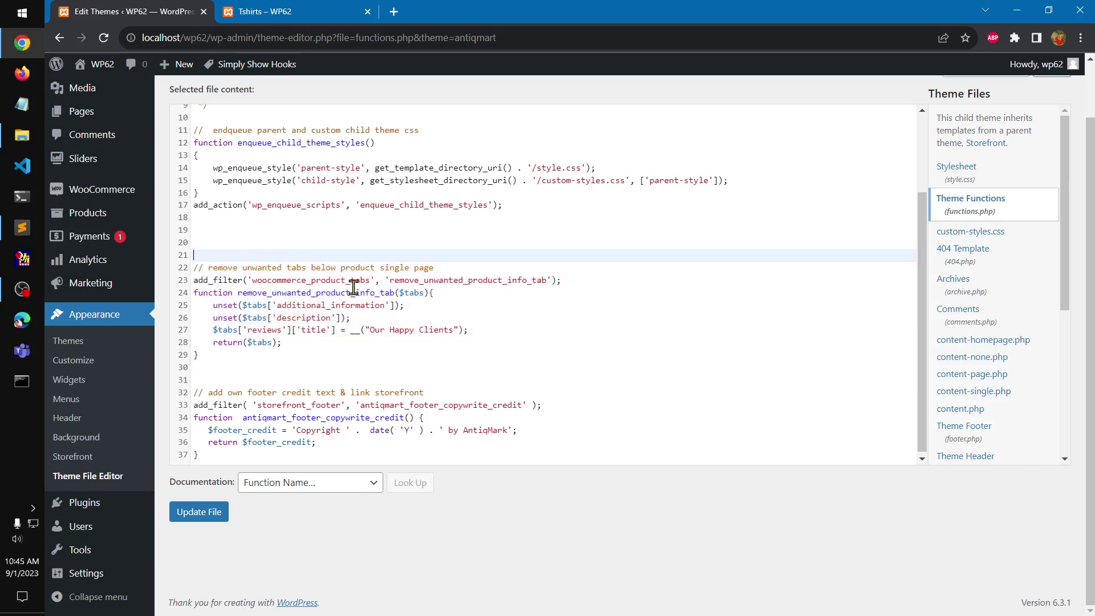
click(267, 17)
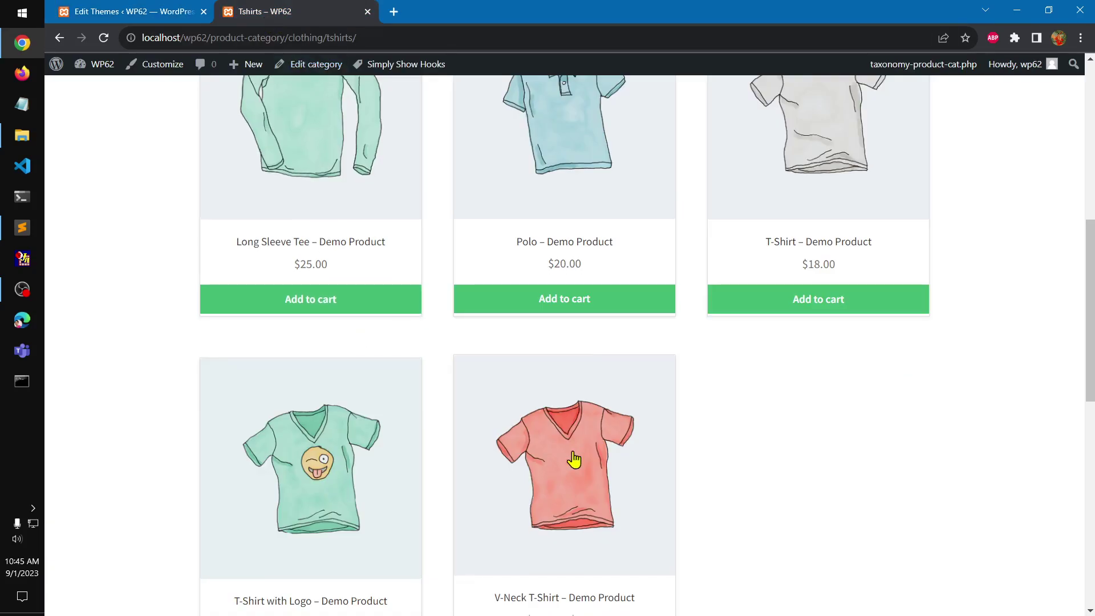
scroll(570, 458, down, 10)
scroll(572, 453, up, 10)
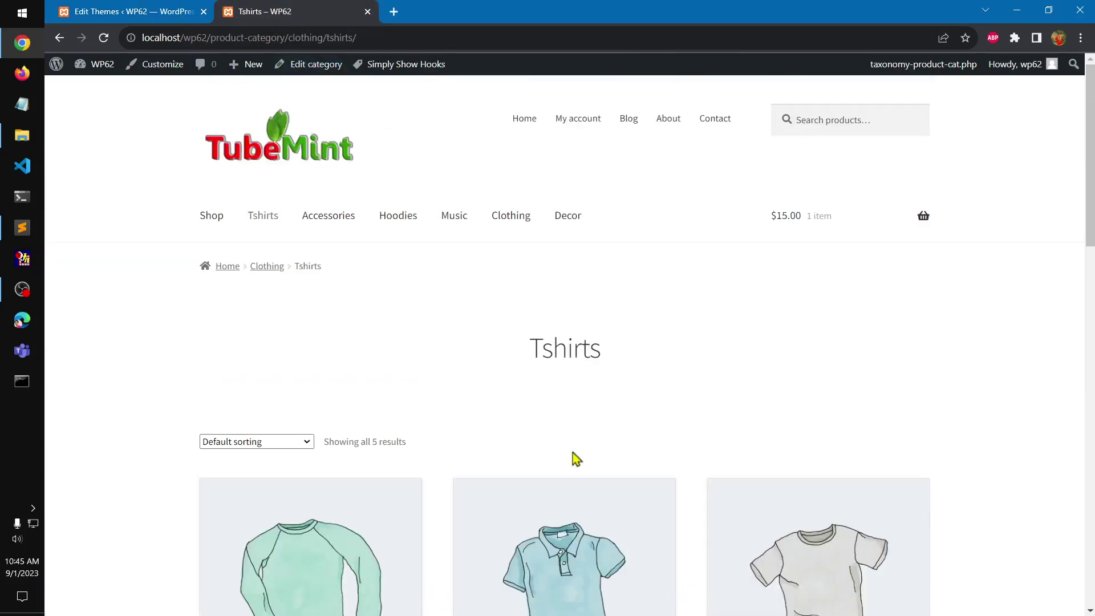